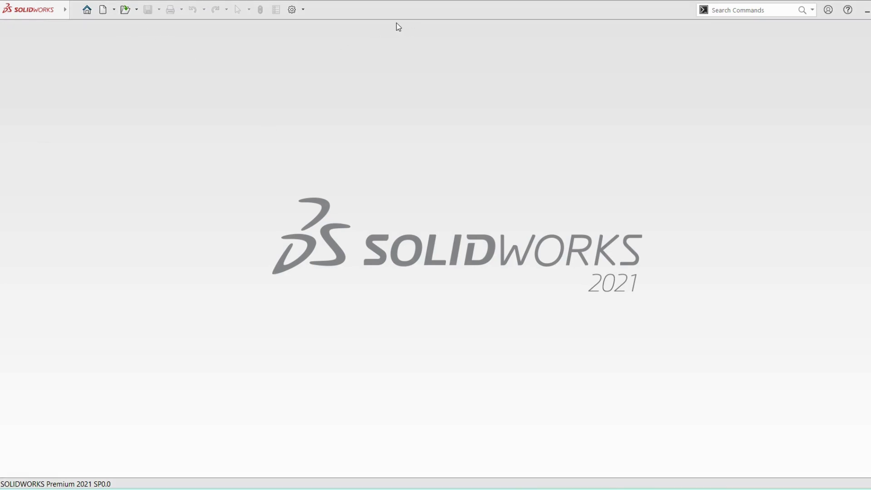
- Create a new blank Part document
left_click(72, 9)
left_click(83, 25)
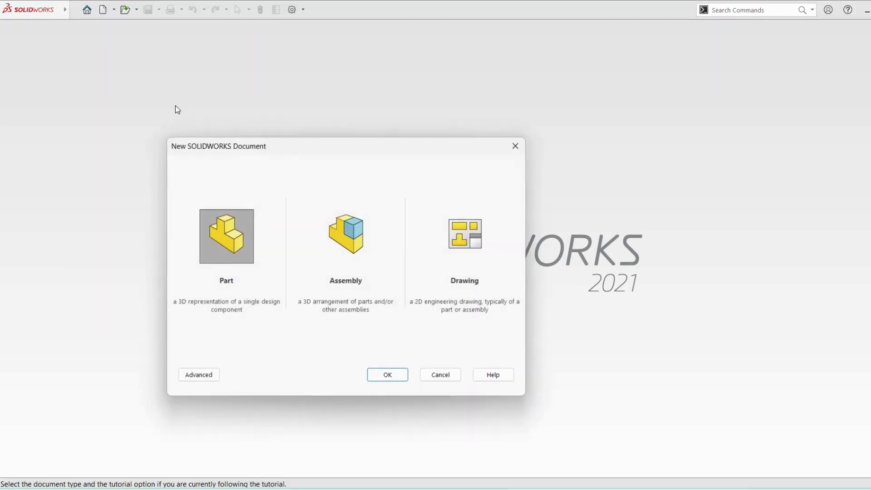
left_click(389, 375)
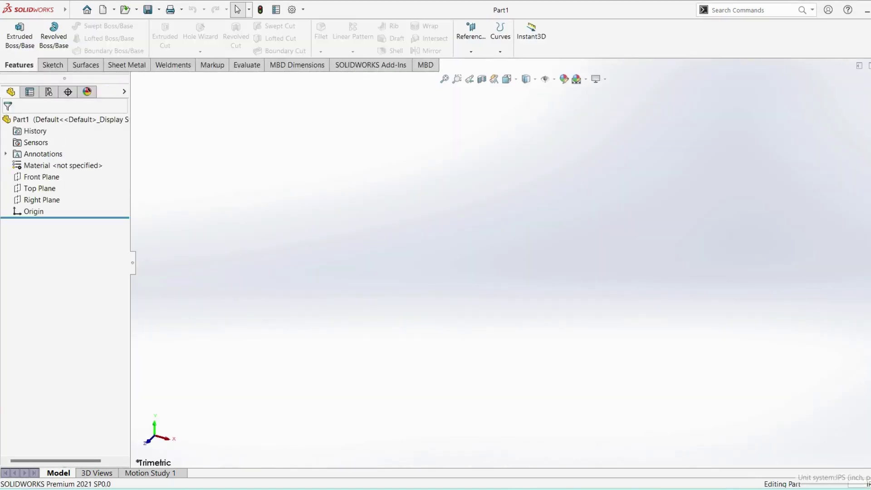
- Set the part's unit system to MMGS (millimetre, gram, second)
left_click(858, 484)
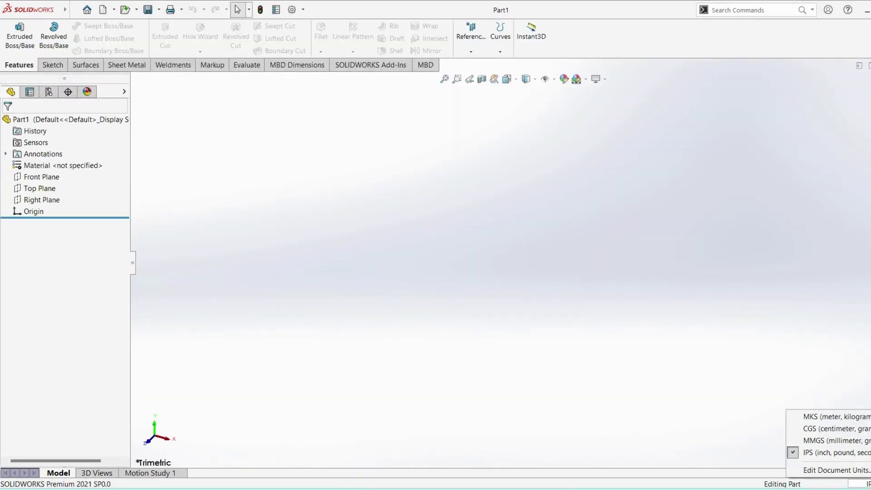
left_click(866, 441)
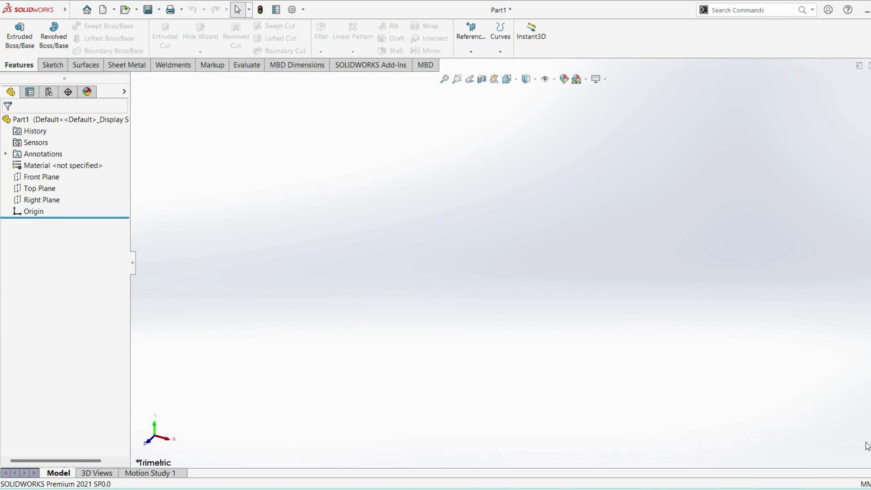
left_click(18, 36)
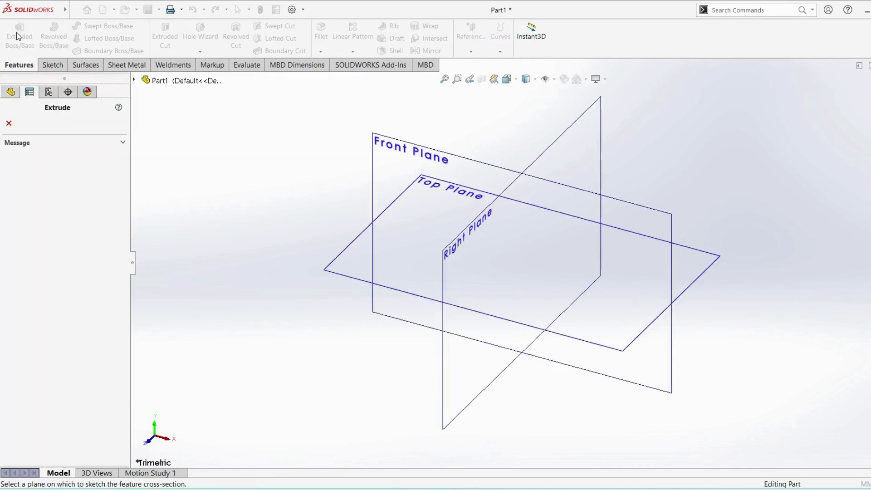
- Start a sketch on the Top Plane and draw a horizontal line above the origin
left_click(636, 232)
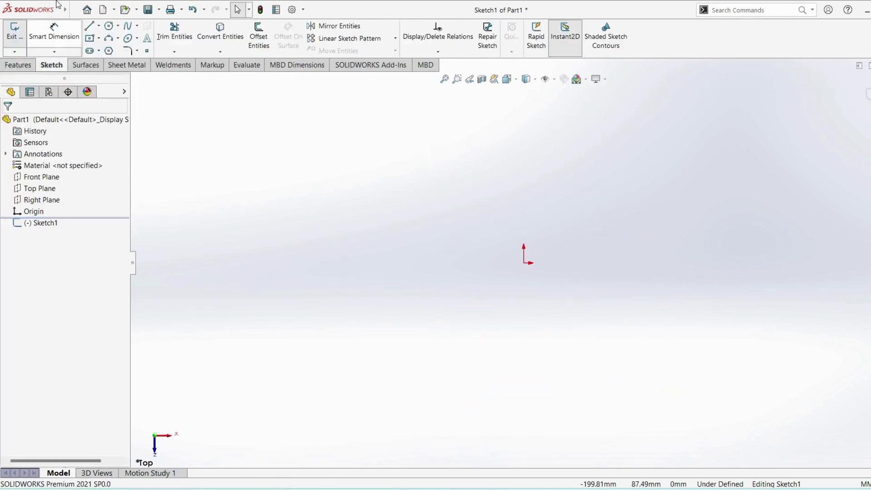
key("alt+f")
key("Escape")
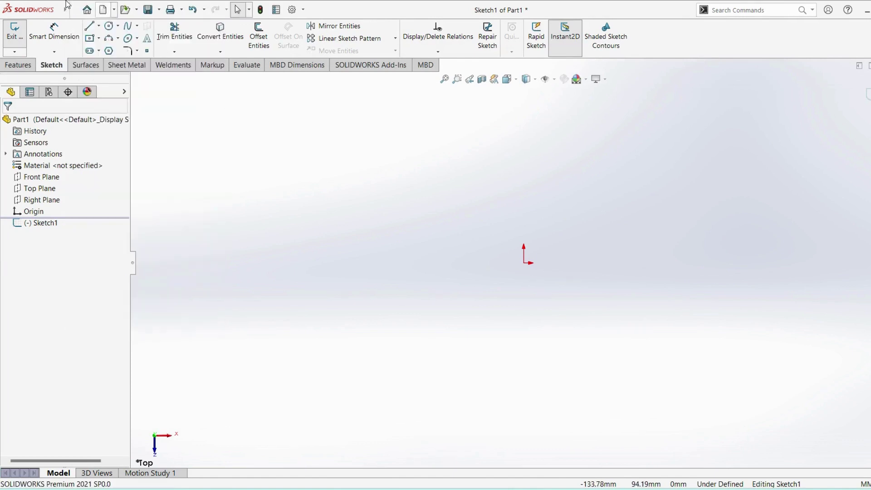
key("alt+f")
key("Escape")
left_click(89, 26)
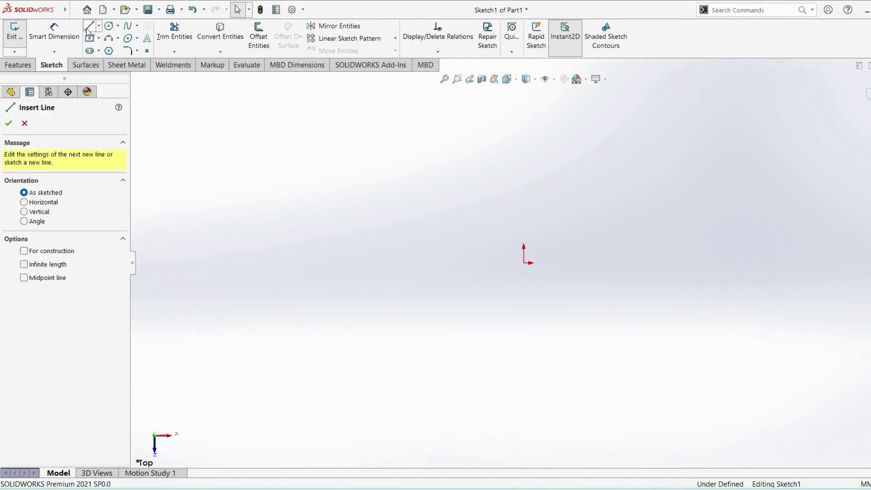
left_click(418, 181)
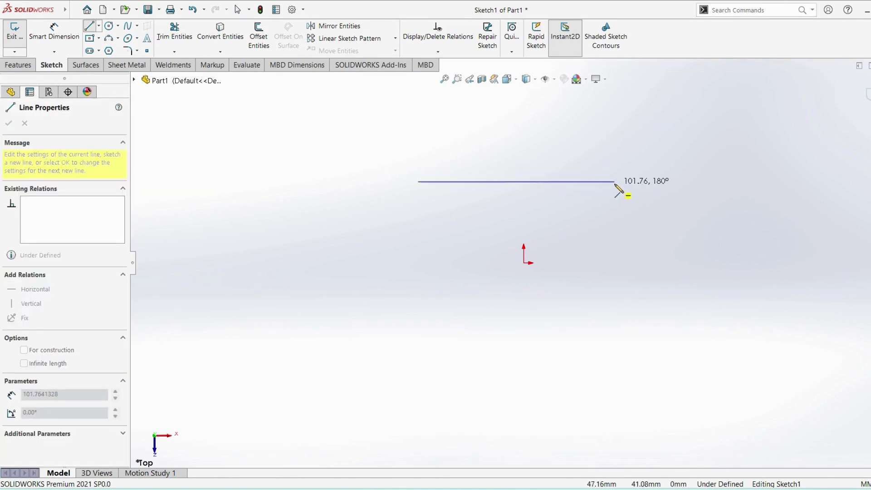
left_click(614, 182)
key("Escape")
key("Escape")
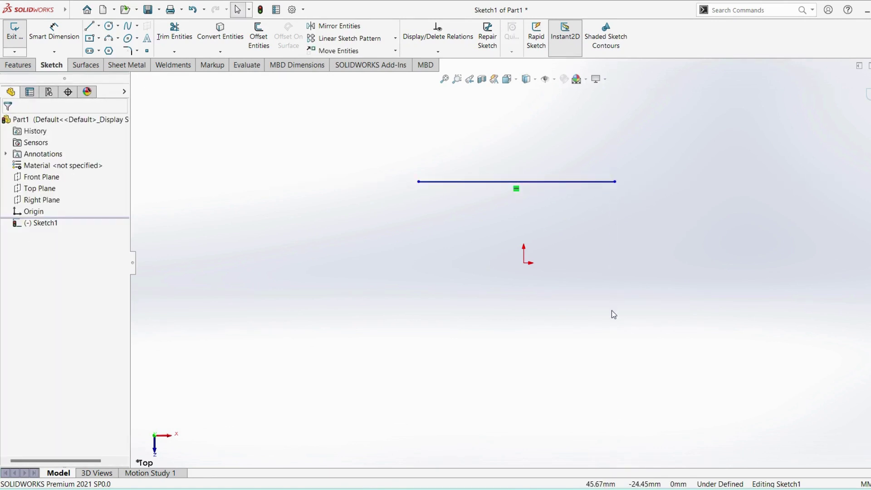
- Dimension the horizontal line to 75 mm
left_click(54, 31)
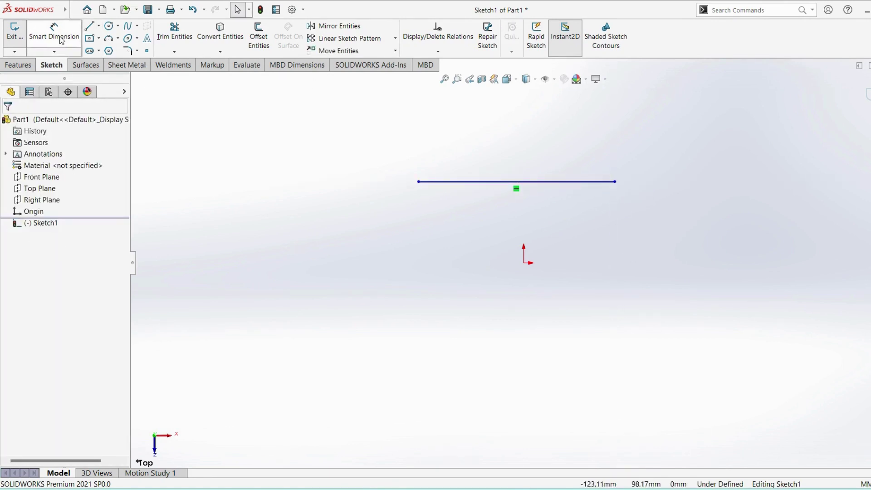
left_click(488, 181)
left_click(494, 163)
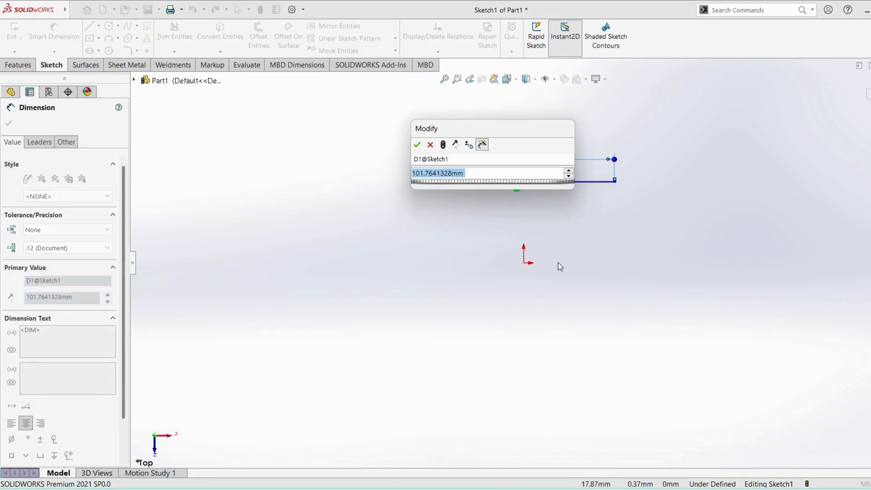
type("75")
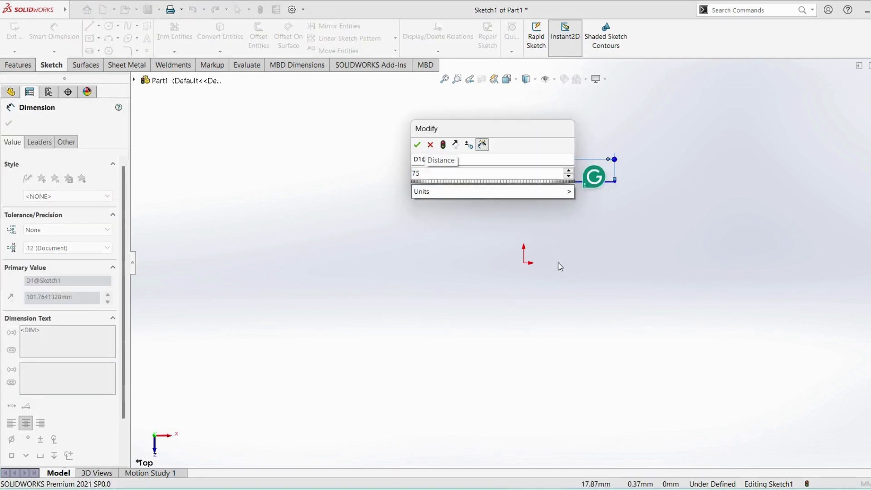
key("Return")
key("Escape")
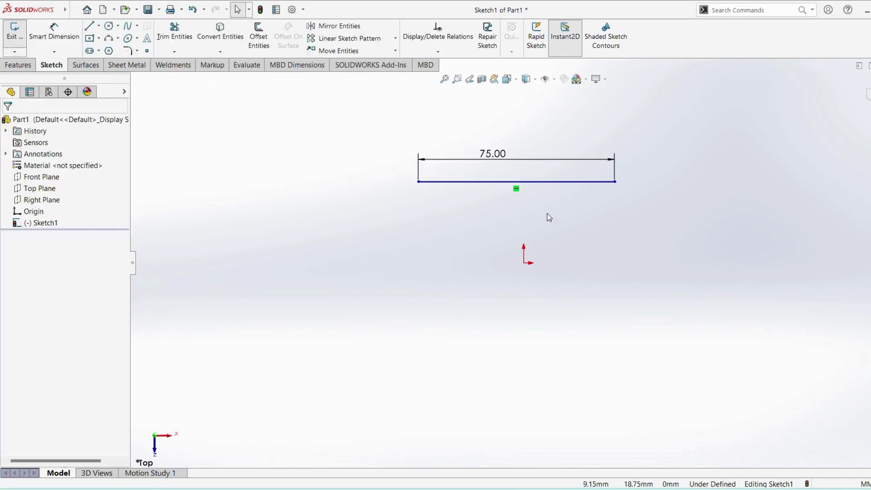
- Centre the 75 mm line by making its midpoint vertical with the origin
left_click(519, 181)
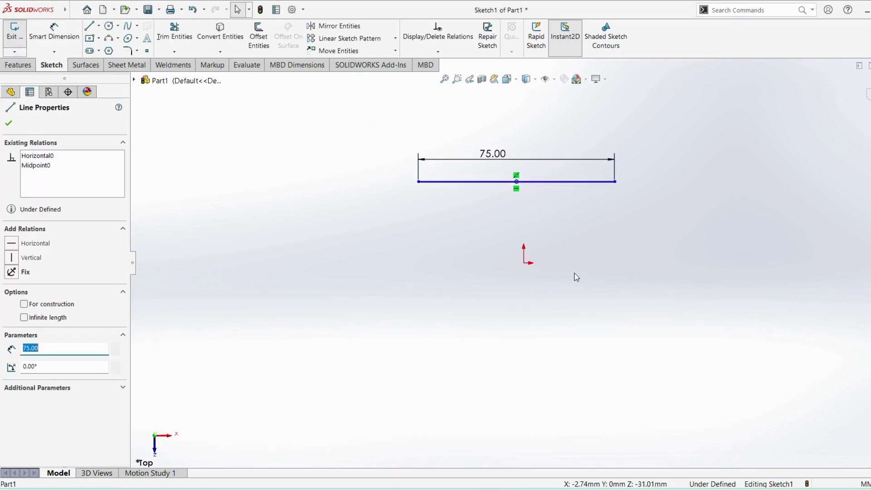
left_click(524, 267, "ctrl")
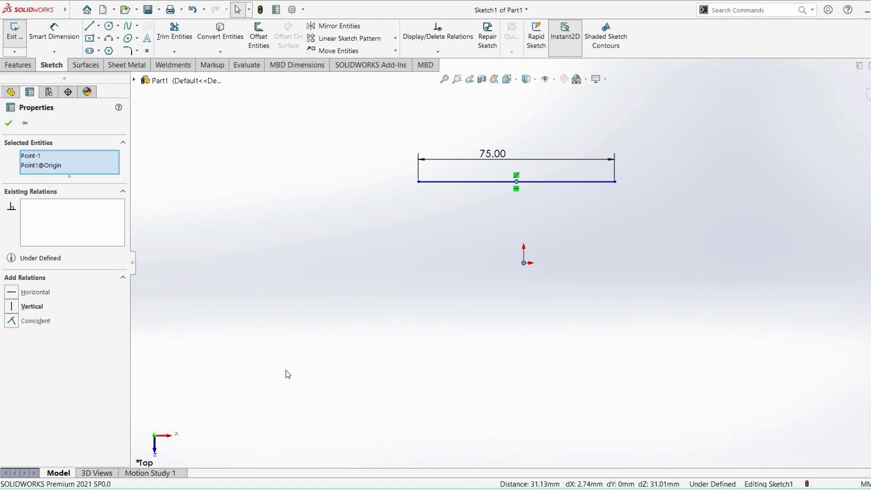
left_click(13, 310)
left_click(573, 353)
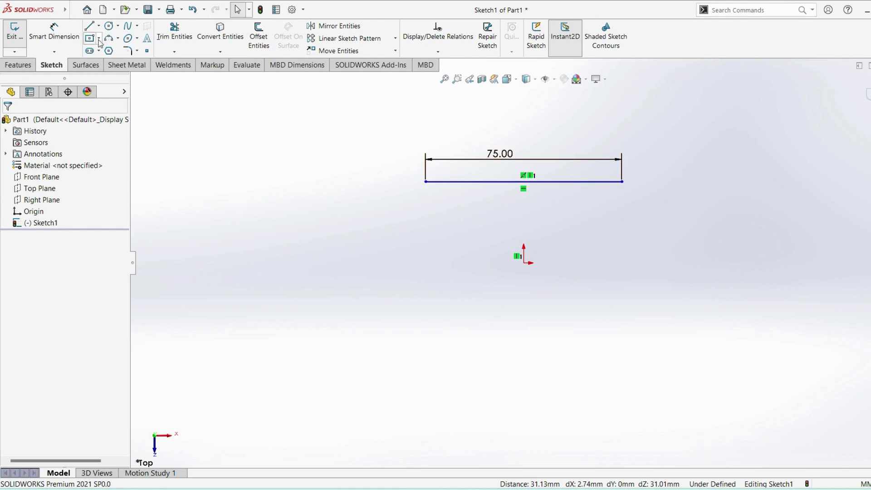
- Draw a vertical line down from the right end of the 75 mm line
left_click(89, 27)
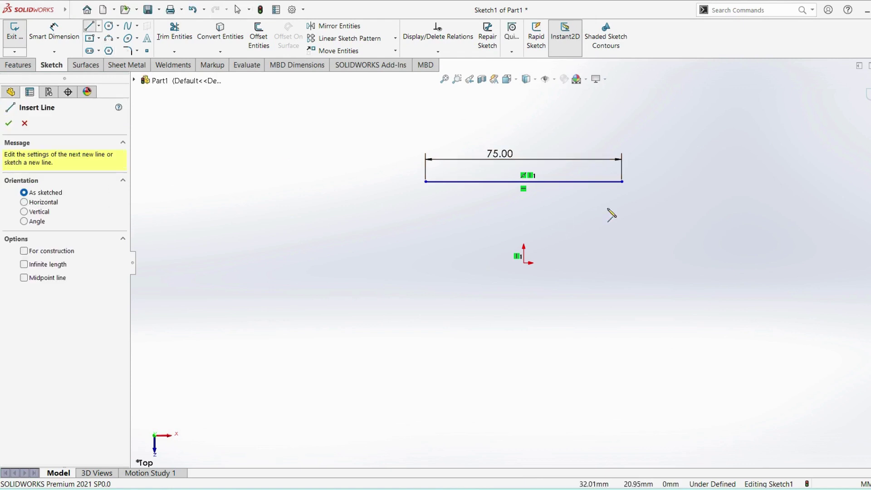
left_click(622, 182)
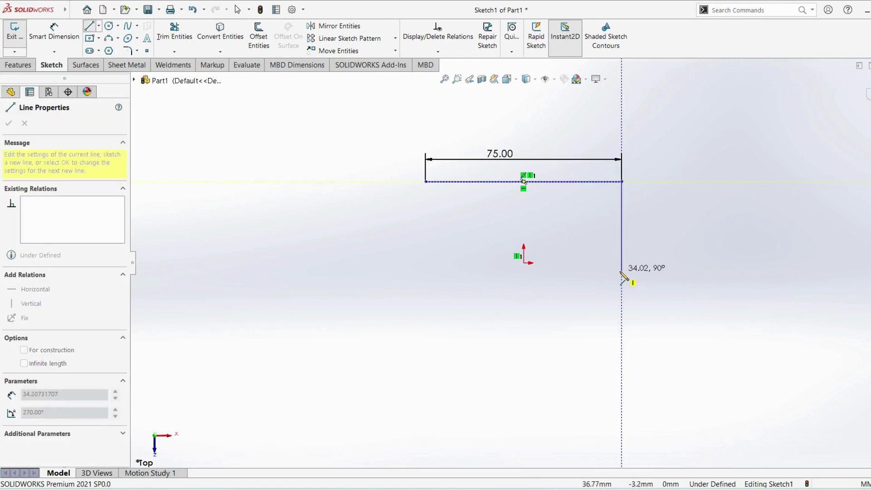
left_click(621, 273)
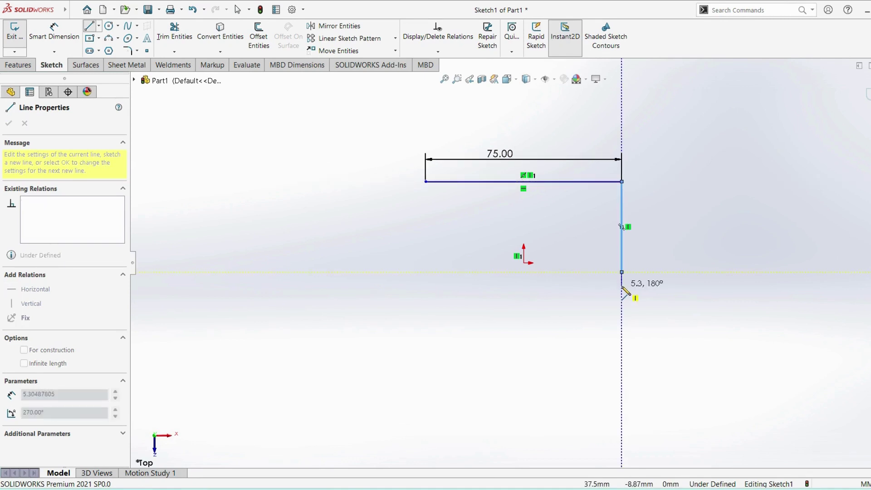
key("Escape")
key("Escape")
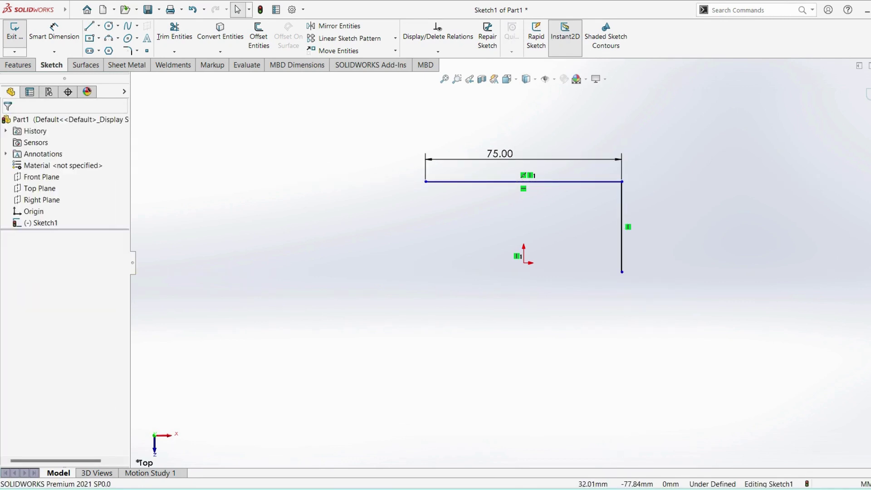
left_click(646, 433)
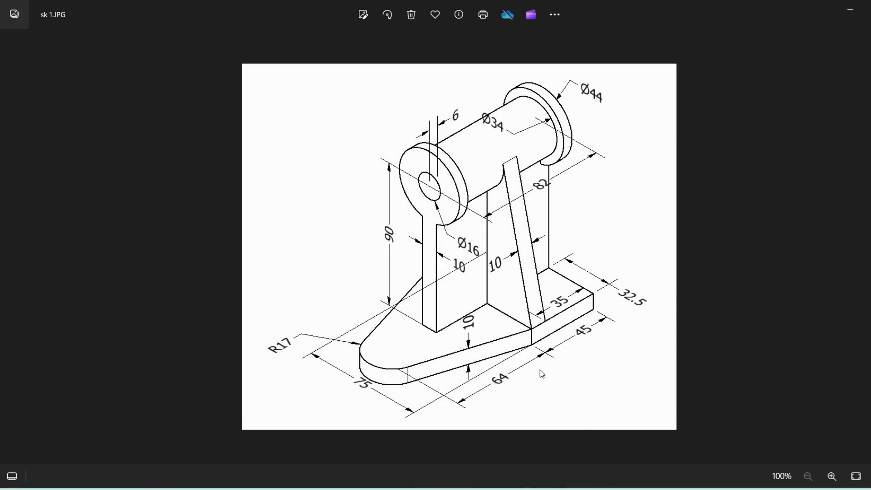
key("alt+Tab")
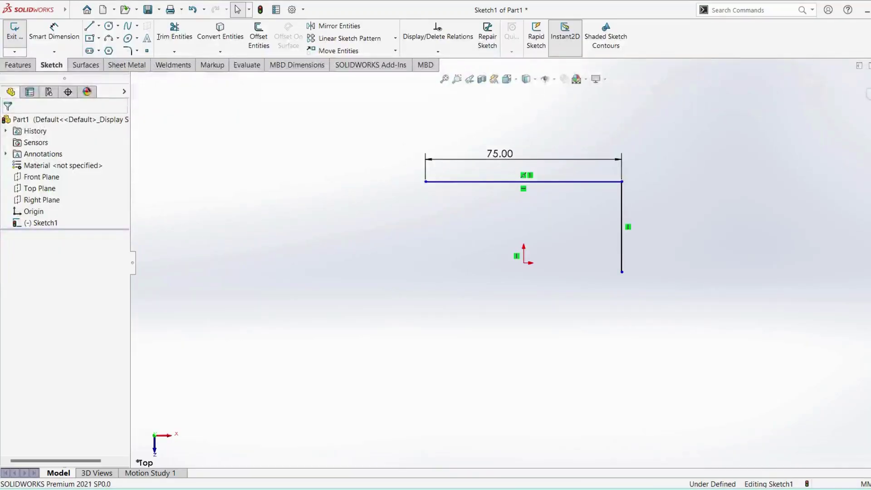
- Dimension the vertical line to 45 mm
left_click(54, 32)
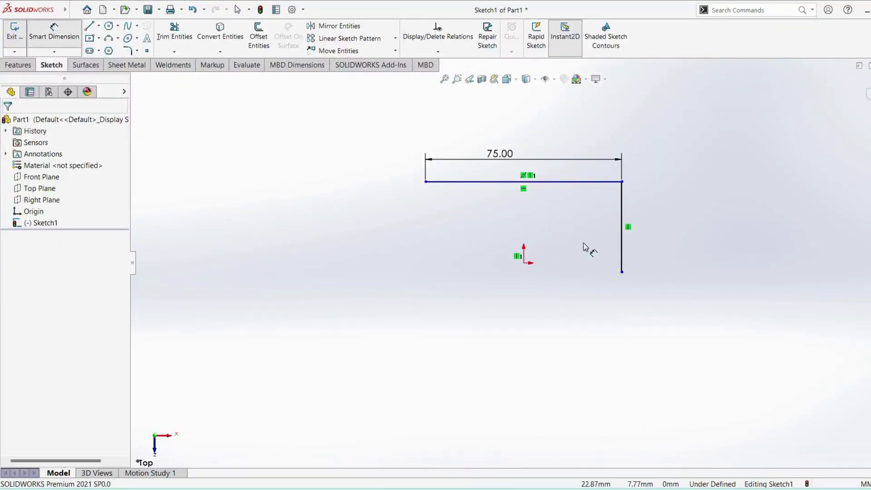
left_click(622, 258)
left_click(669, 237)
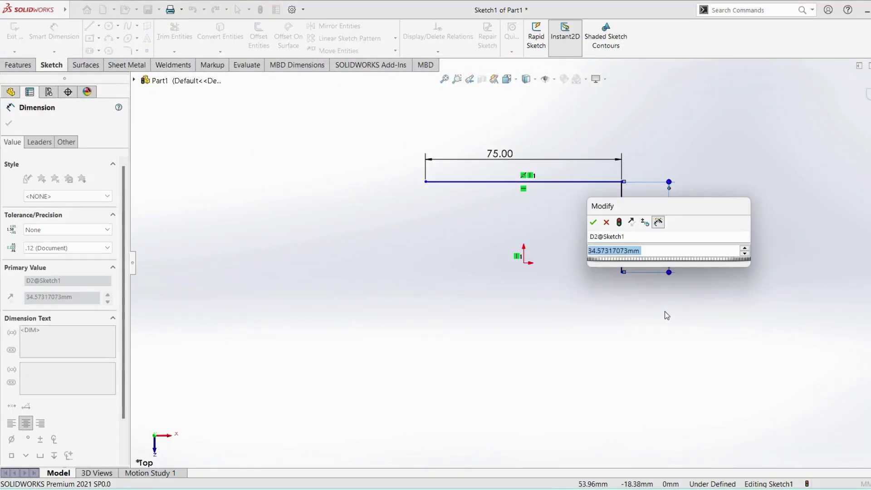
type("45")
key("Return")
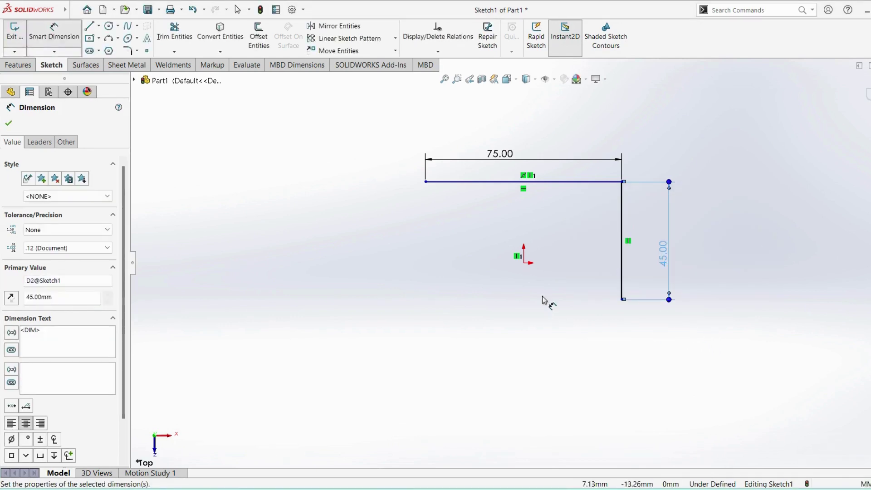
key("Escape")
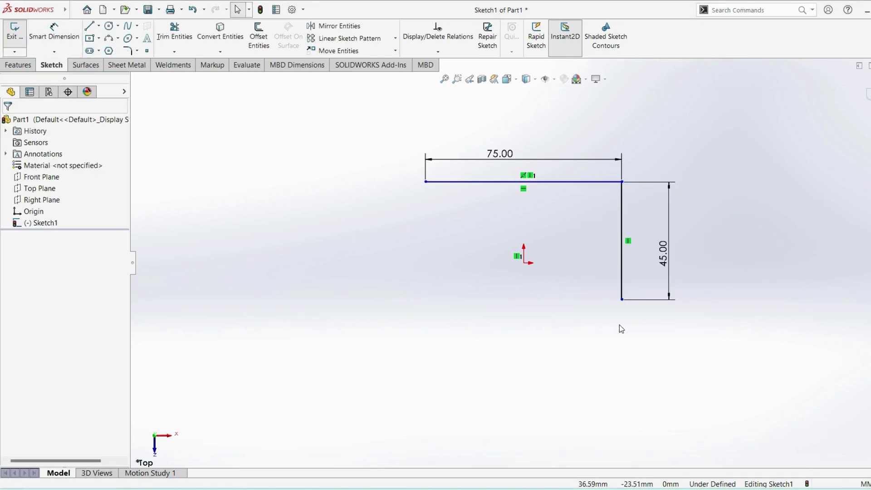
- Make the vertical line's bottom endpoint horizontal with the origin
left_click(621, 299)
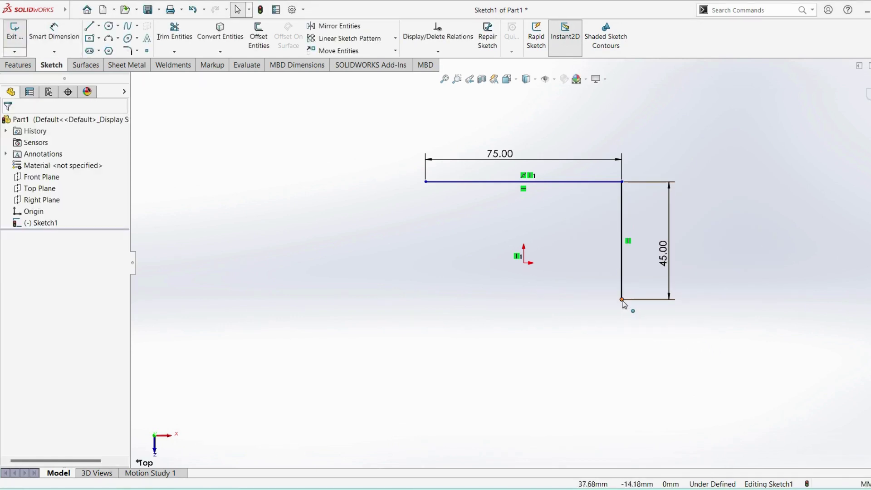
left_click(524, 263, "ctrl")
left_click(11, 294)
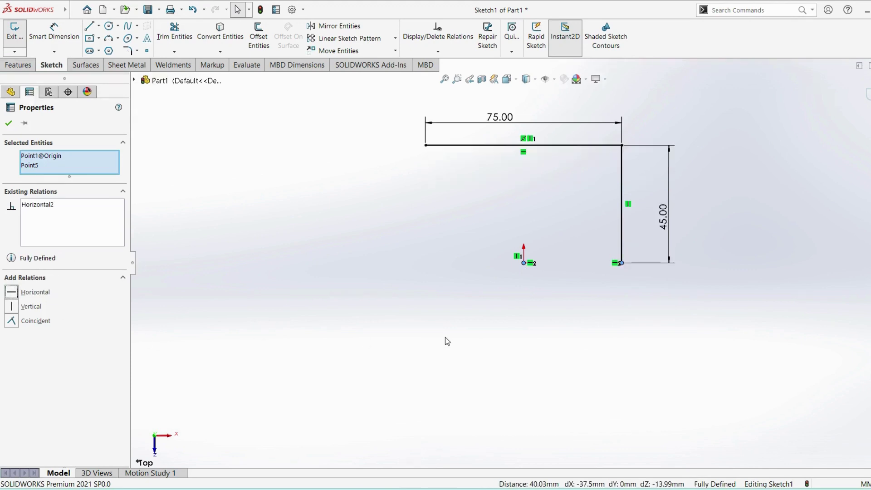
left_click(647, 377)
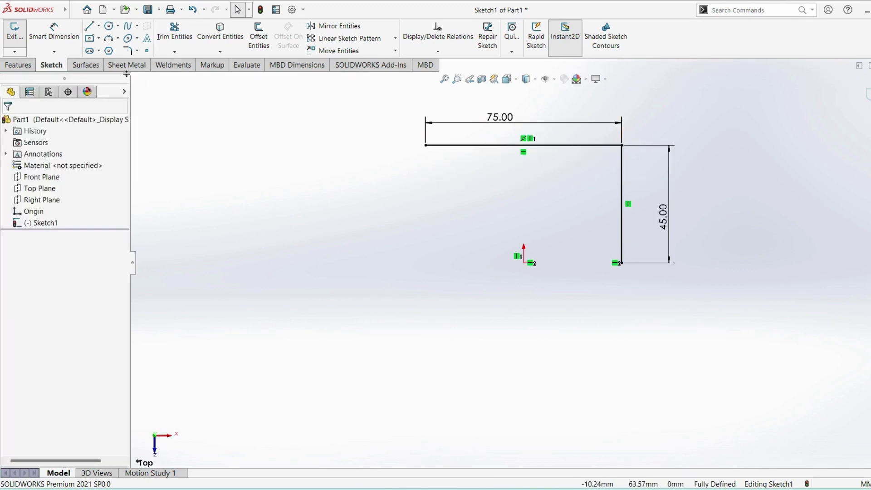
- Draw a circle centred below the origin
left_click(108, 26)
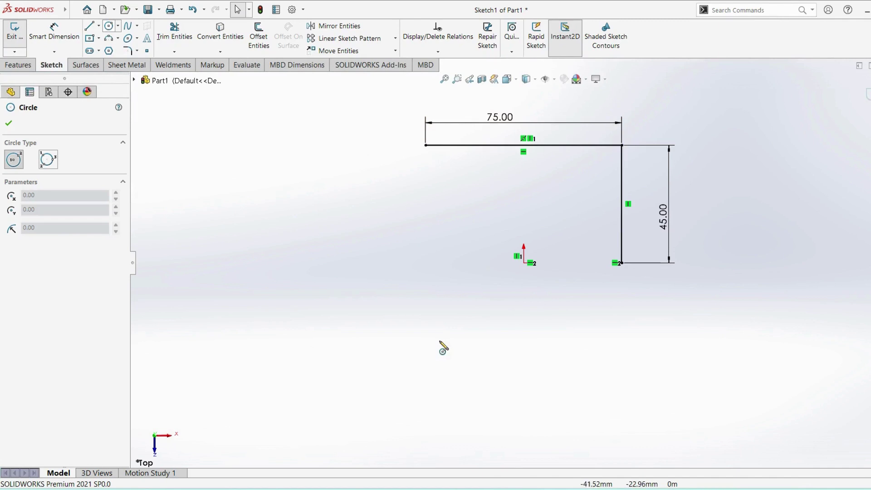
left_click(524, 367)
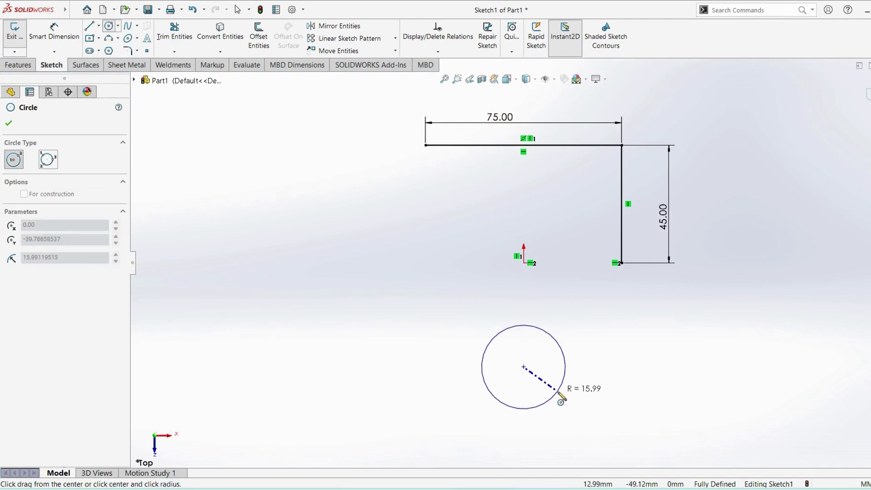
left_click(559, 386)
key("Escape")
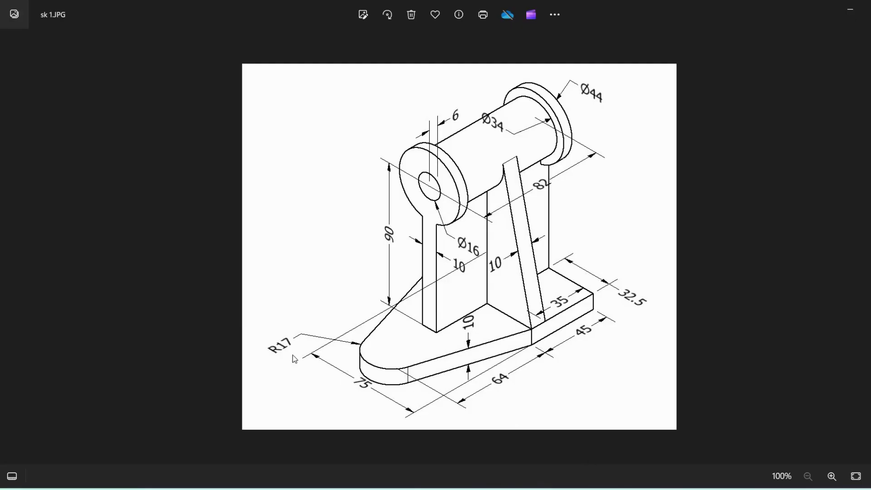
left_click(617, 440)
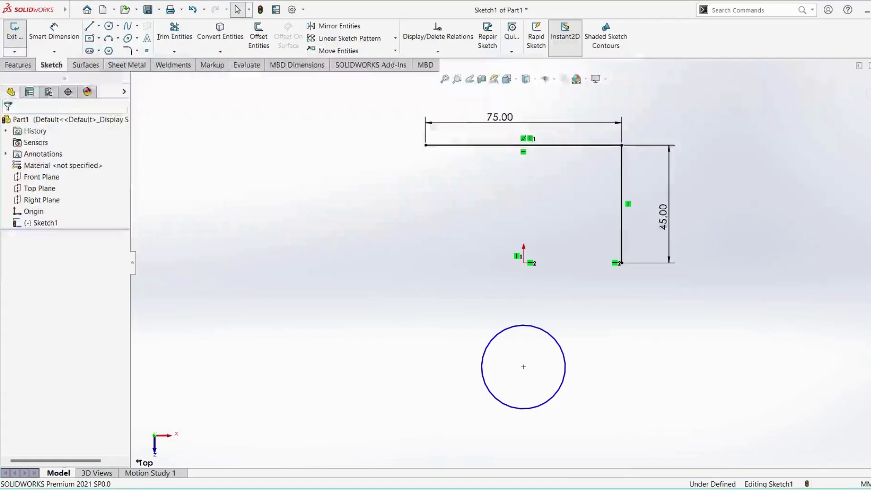
- Dimension the circle's diameter to 34 mm
left_click(54, 31)
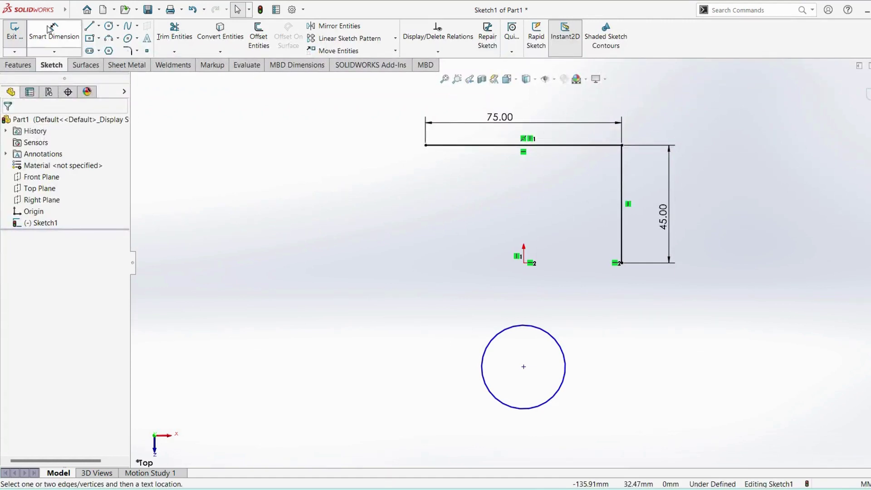
left_click(534, 327)
left_click(531, 317)
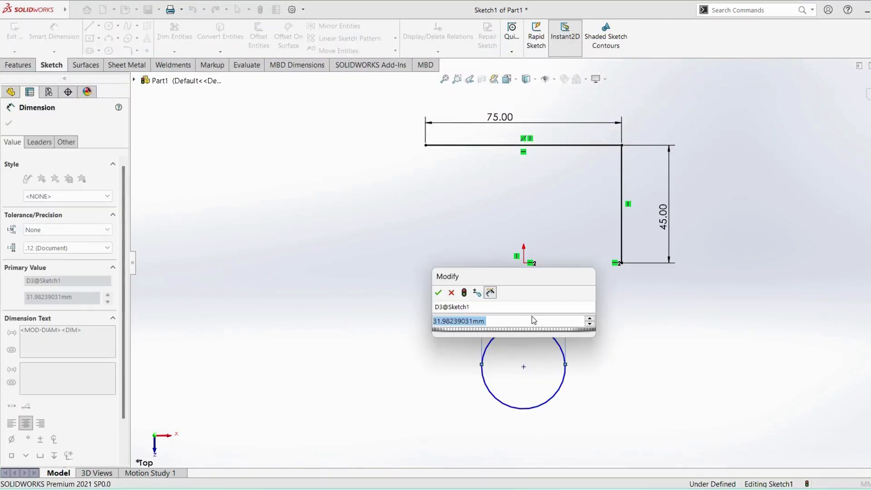
type("34")
key("Return")
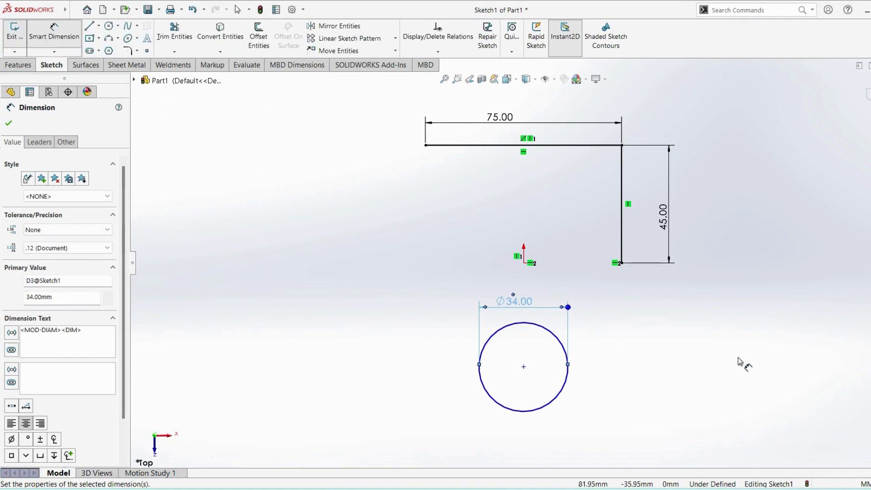
key("Escape")
key("Escape")
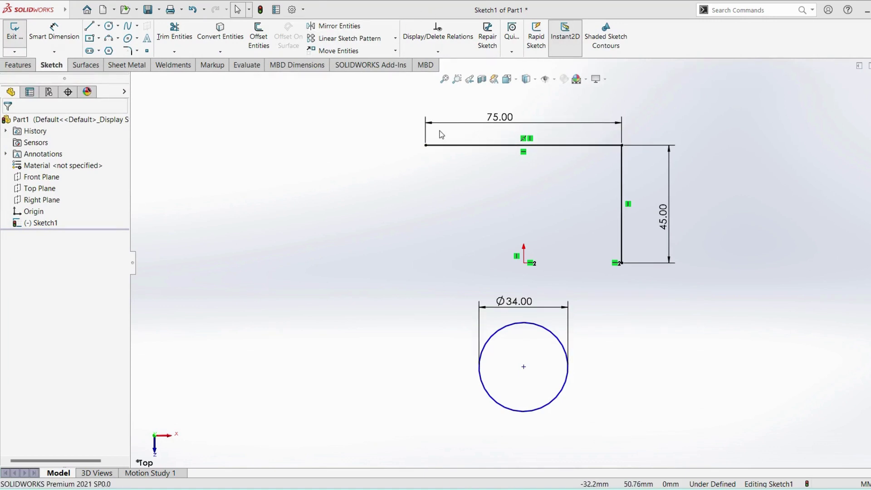
- Set the distance from the origin to the circle's centre to 64 mm
left_click(68, 35)
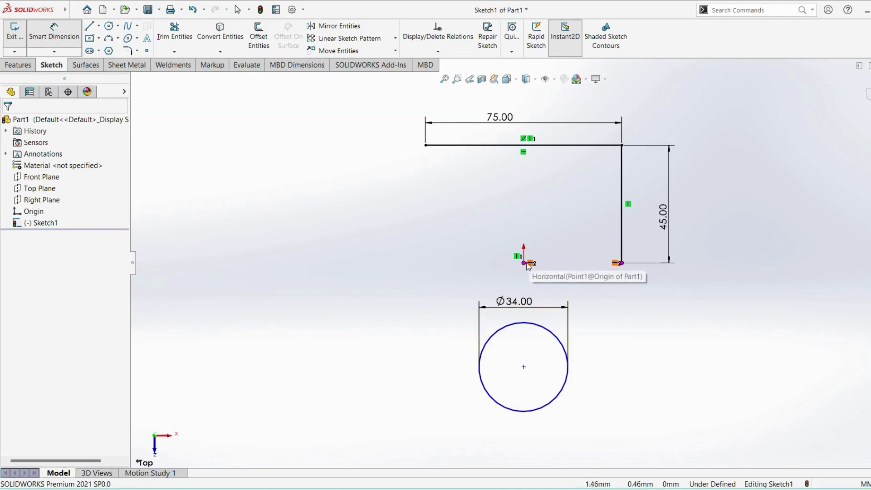
left_click(523, 366)
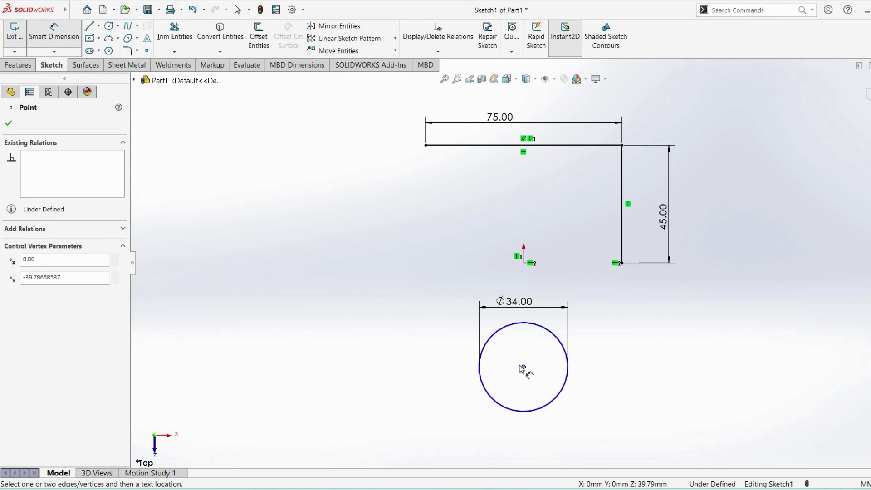
left_click(540, 330)
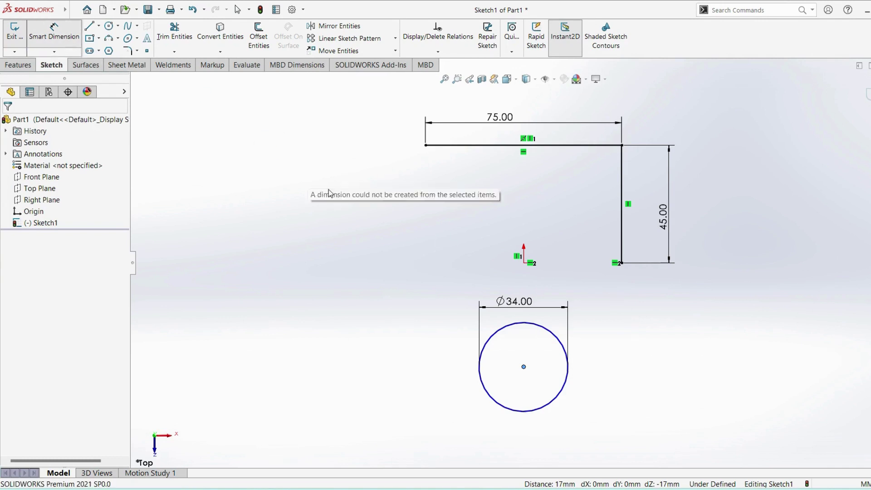
left_click(523, 263)
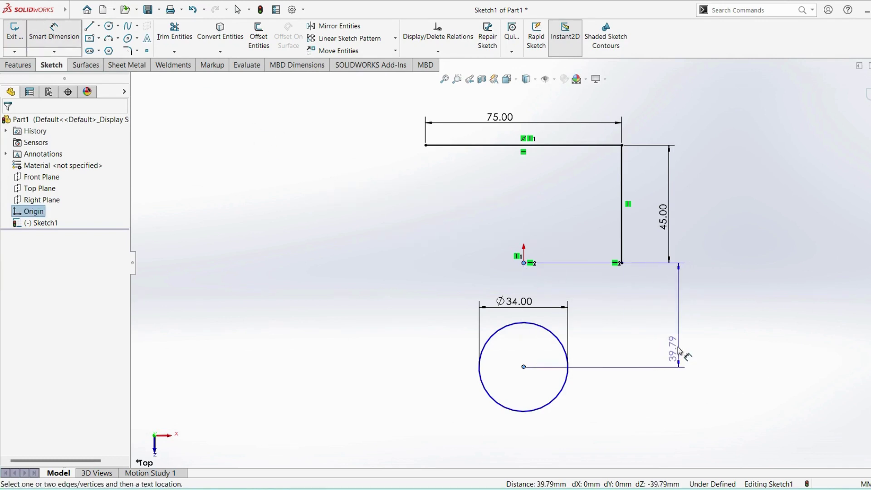
left_click(681, 356)
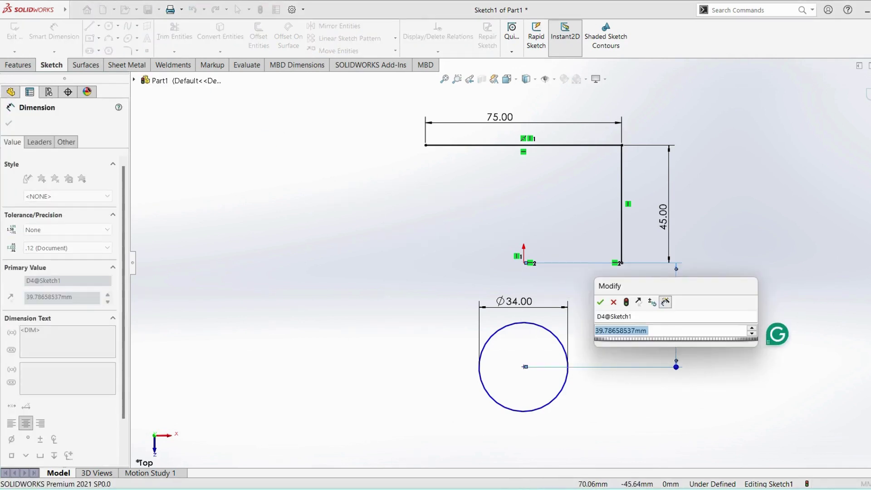
type("64")
key("Return")
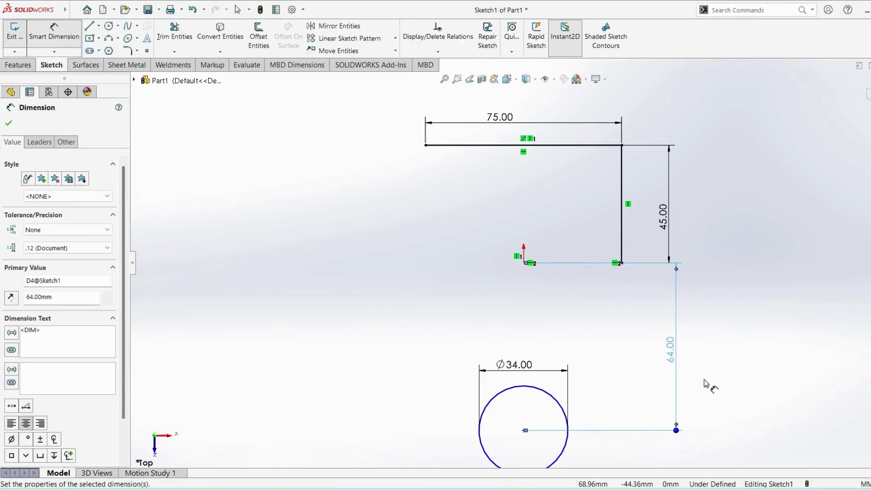
scroll(503, 297, "up", 1)
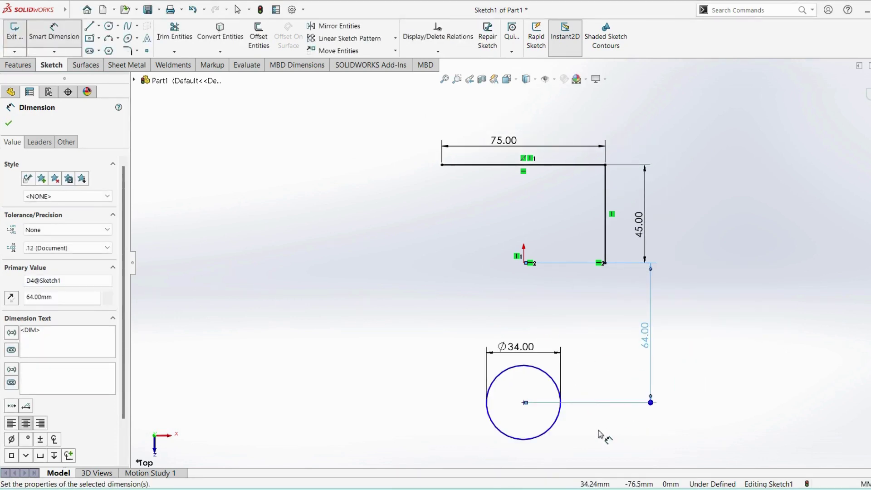
key("Escape")
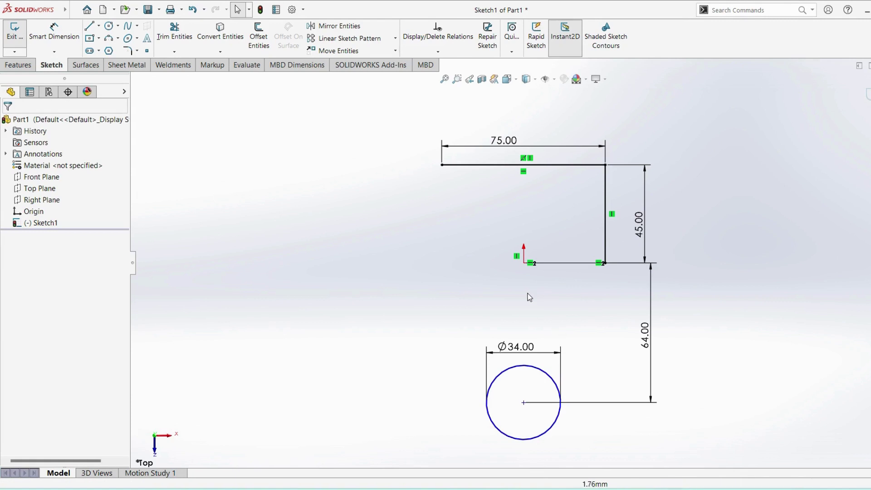
- Add a Vertical relation between the origin and the circle's centre
left_click(524, 265)
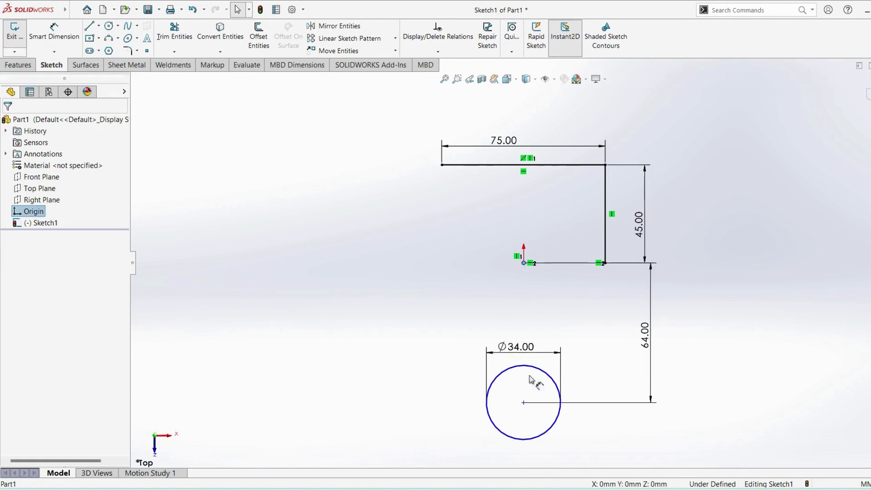
left_click(524, 405, "ctrl")
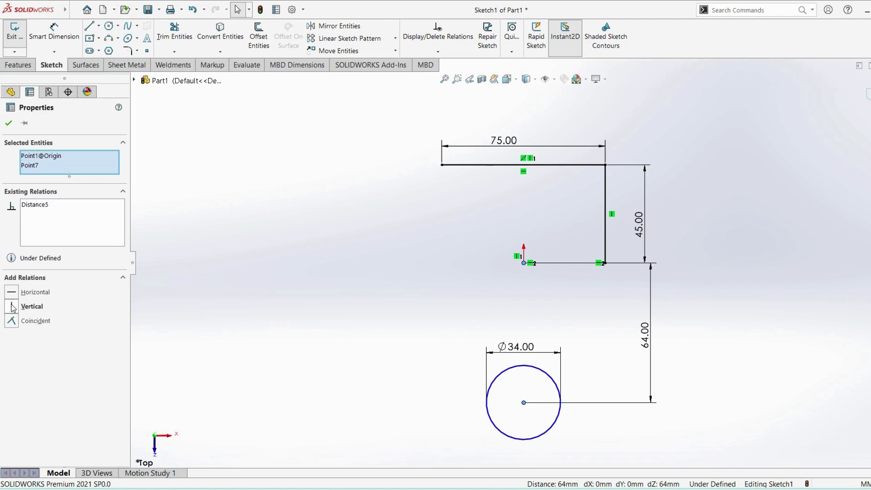
left_click(11, 308)
key("Escape")
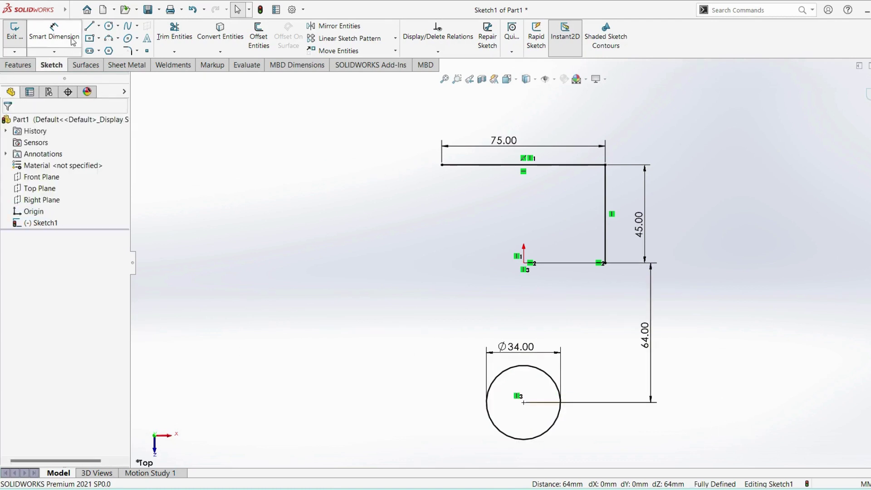
left_click(89, 25)
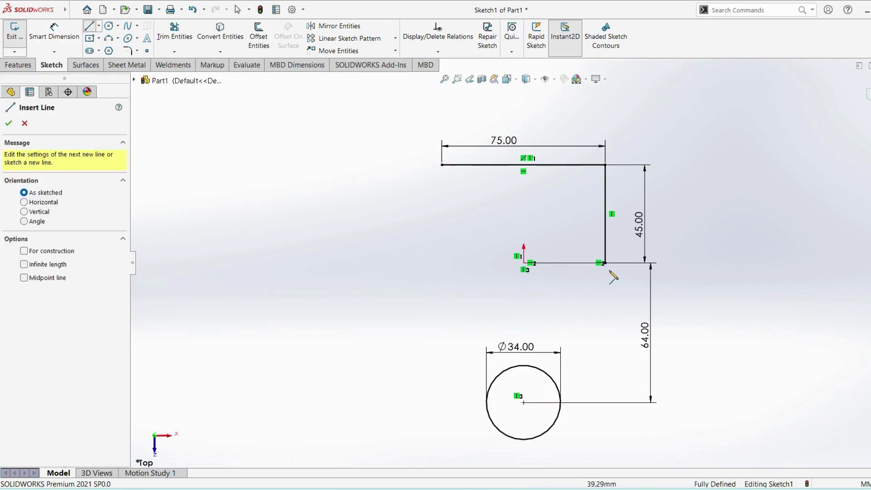
- Draw a slanted line from the bottom of the 45 mm edge to the circle's right side
left_click(604, 263)
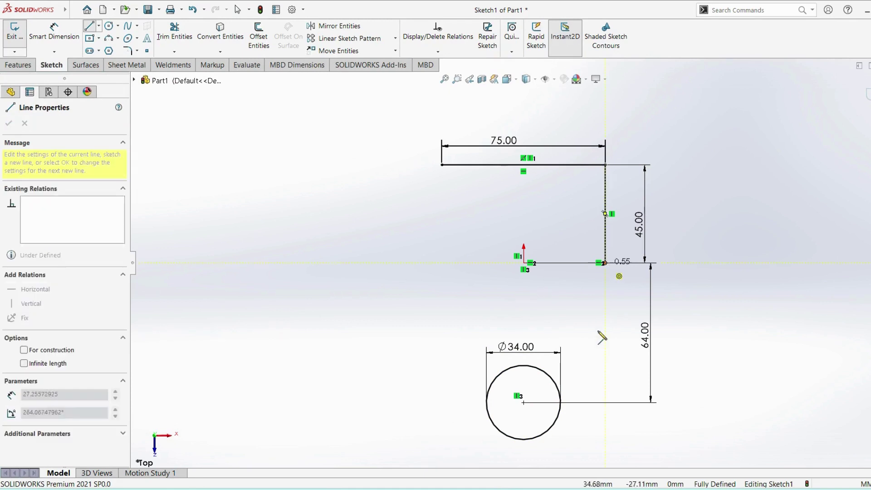
left_click(555, 421)
right_click(584, 422)
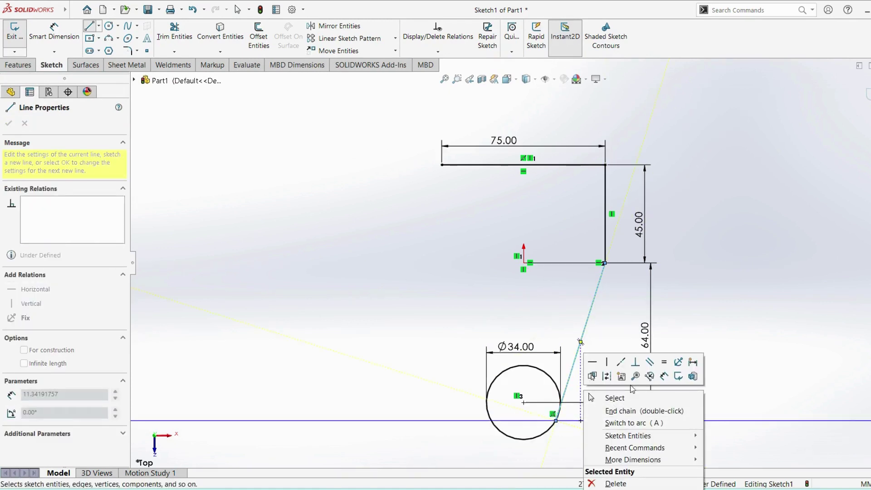
left_click(617, 398)
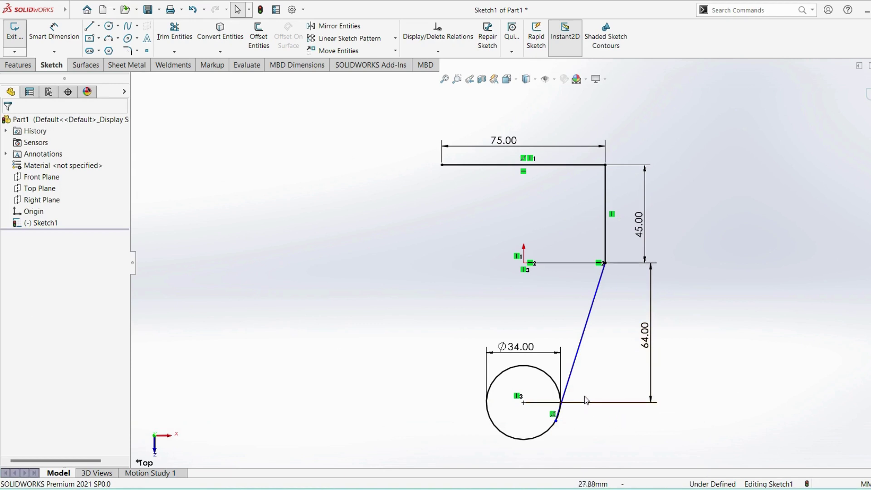
- Make the slanted line tangent to the Ø34 circle
left_click(568, 385)
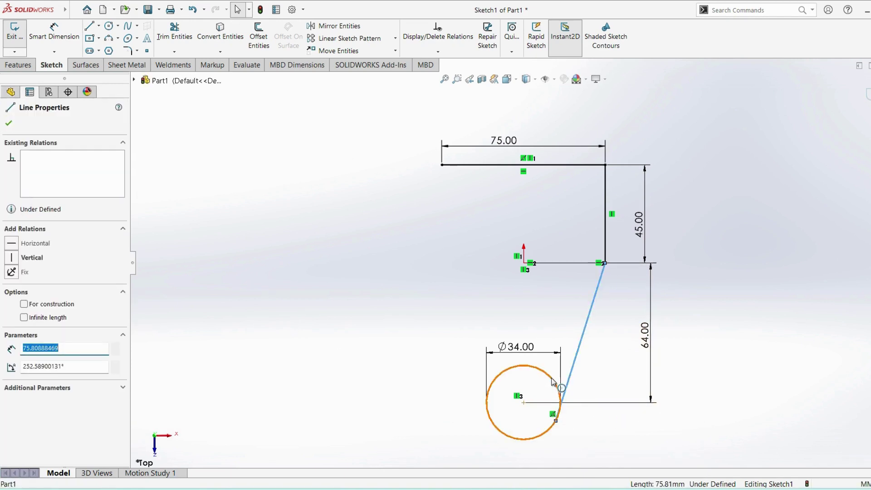
left_click(557, 384, "ctrl")
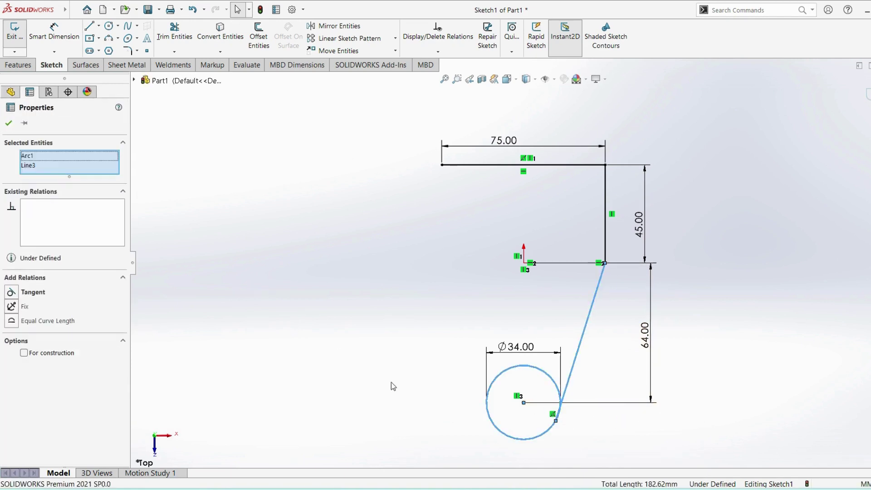
left_click(12, 293)
left_click(442, 331)
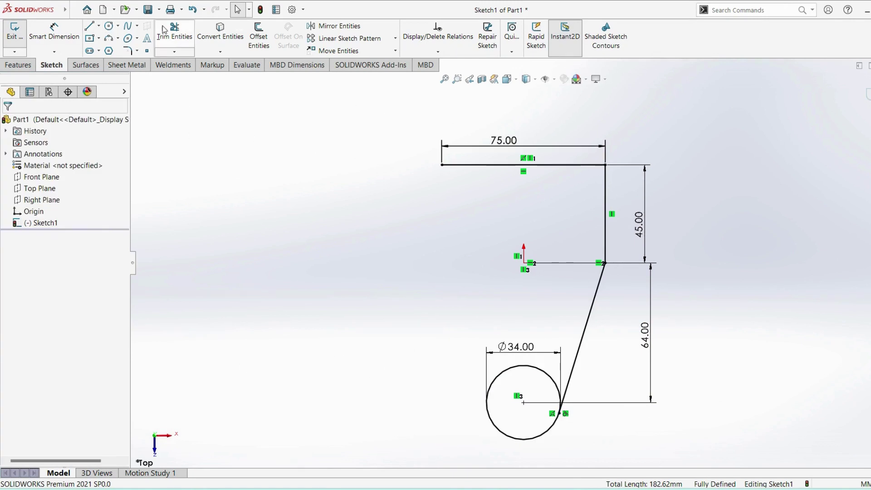
- Draw a vertical centerline from the origin up to the top edge
left_click(98, 25)
left_click(116, 48)
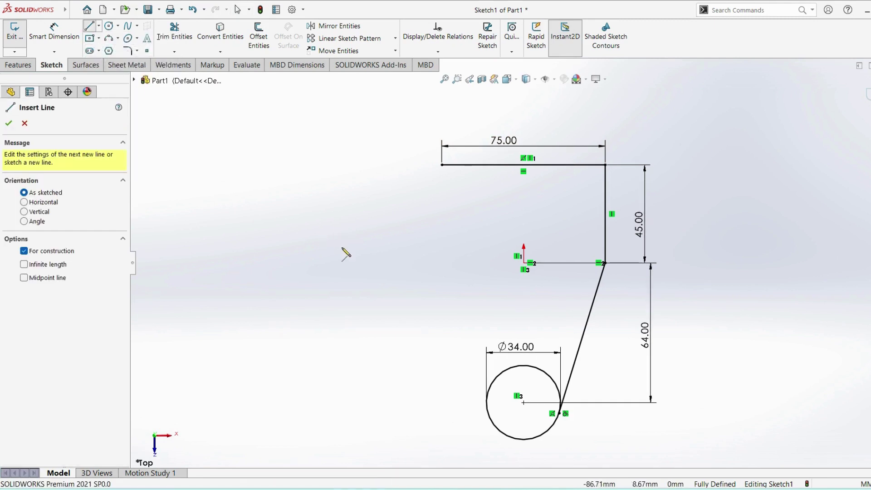
left_click(523, 262)
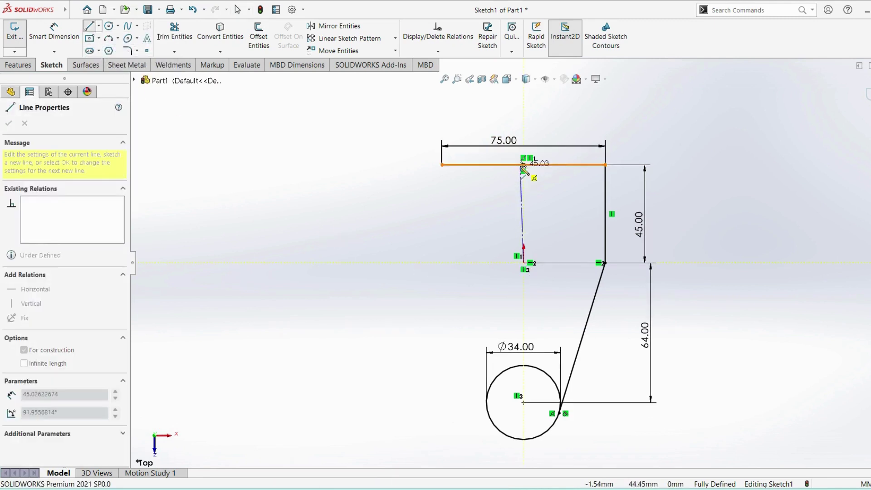
left_click(523, 164)
key("Escape")
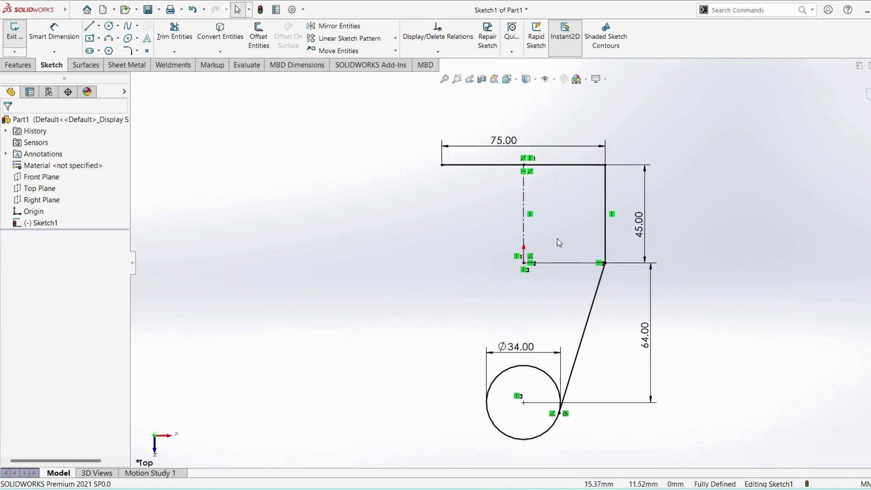
- Mirror the 45 mm edge and tangent line across the vertical centerline
left_click_drag(633, 325, 580, 220)
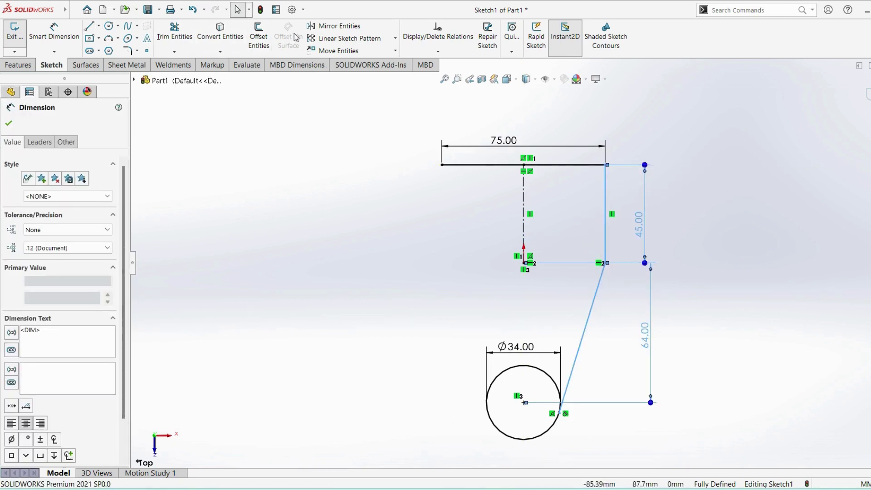
left_click(338, 26)
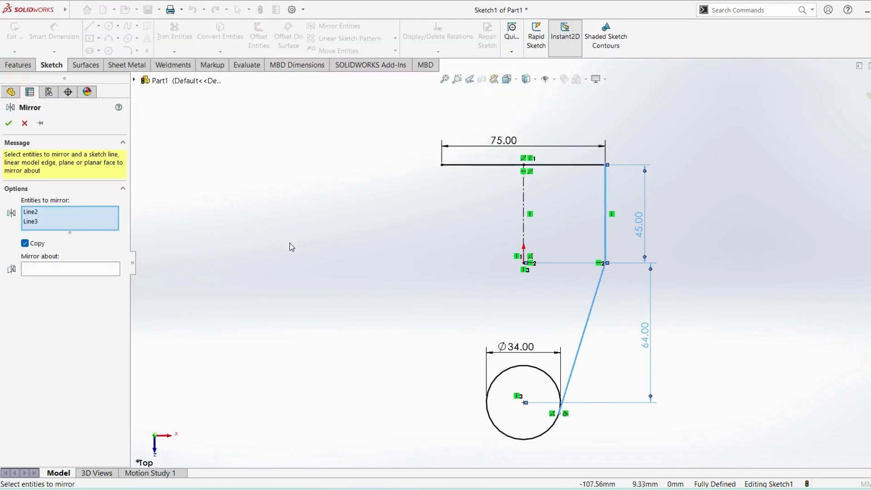
left_click(78, 269)
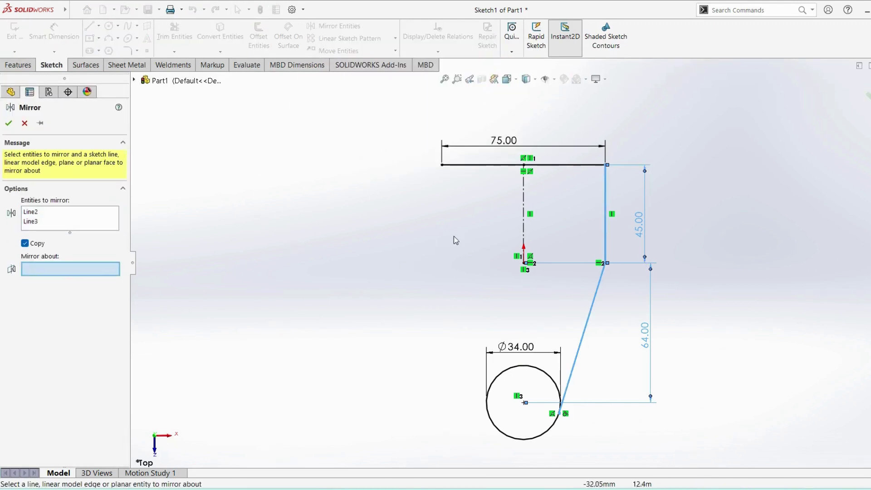
left_click(525, 207)
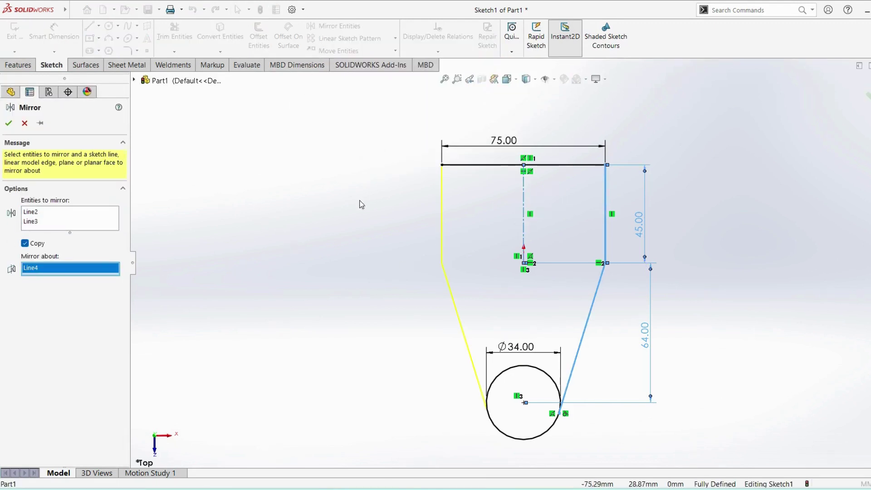
left_click(9, 123)
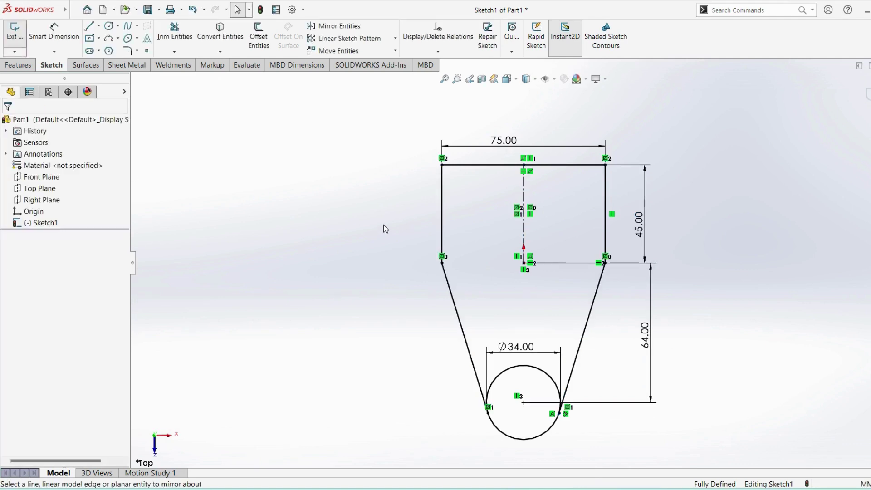
- Trim the circle's upper arc, then extrude the outline 10 mm as Boss-Extrude1
left_click(168, 37)
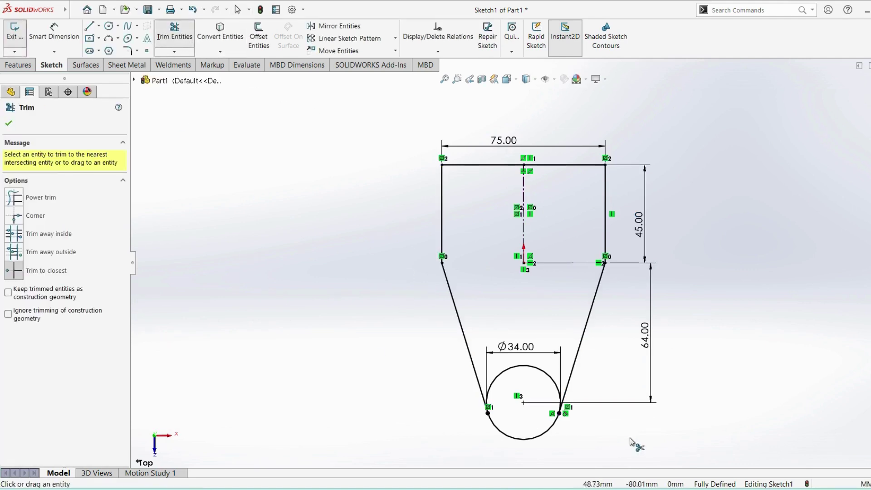
left_click(539, 369)
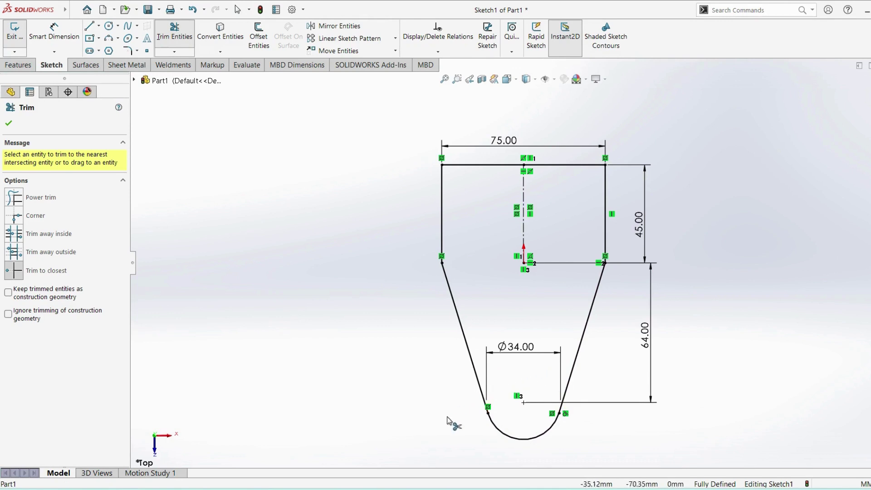
key("Escape")
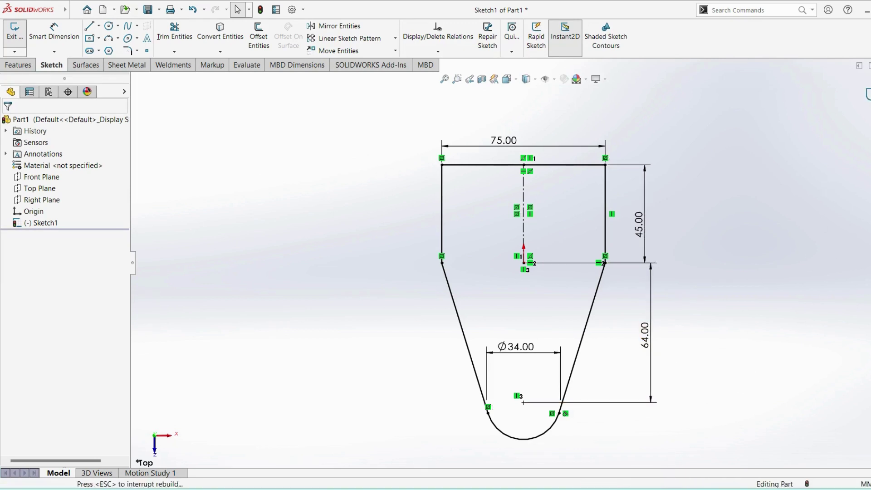
left_click(866, 94)
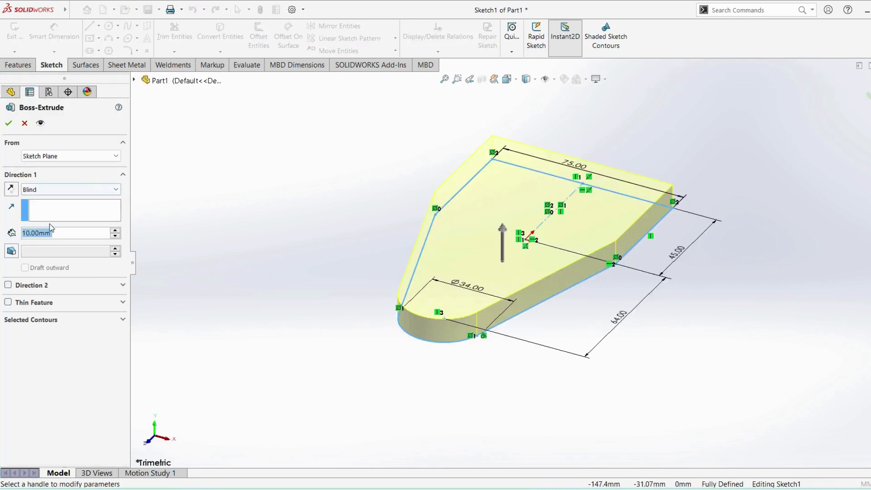
left_click(9, 123)
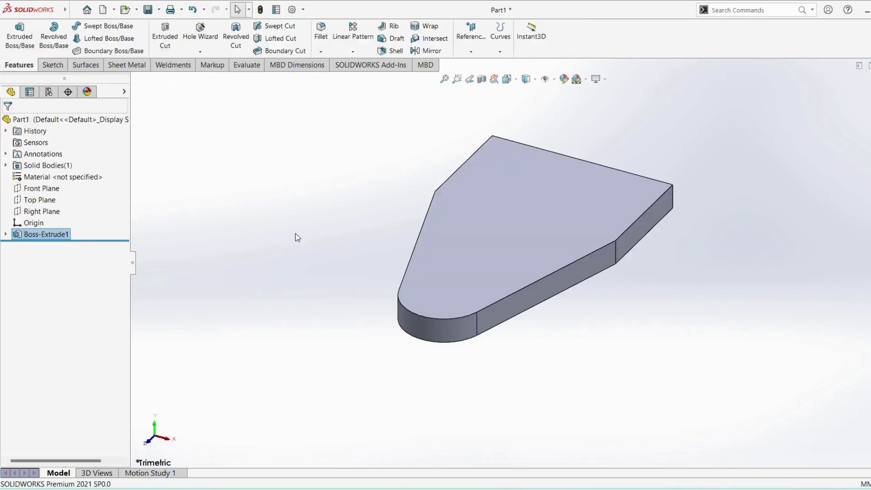
key("alt+Tab")
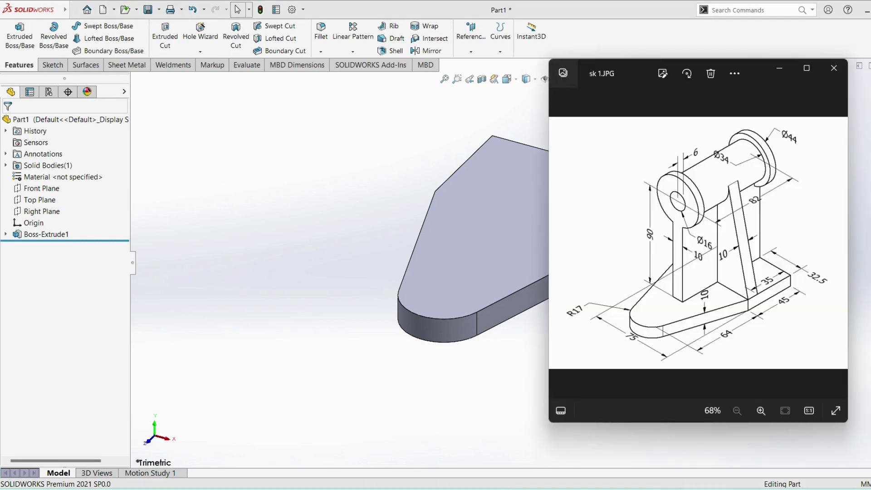
left_click_drag(636, 63, 716, 64)
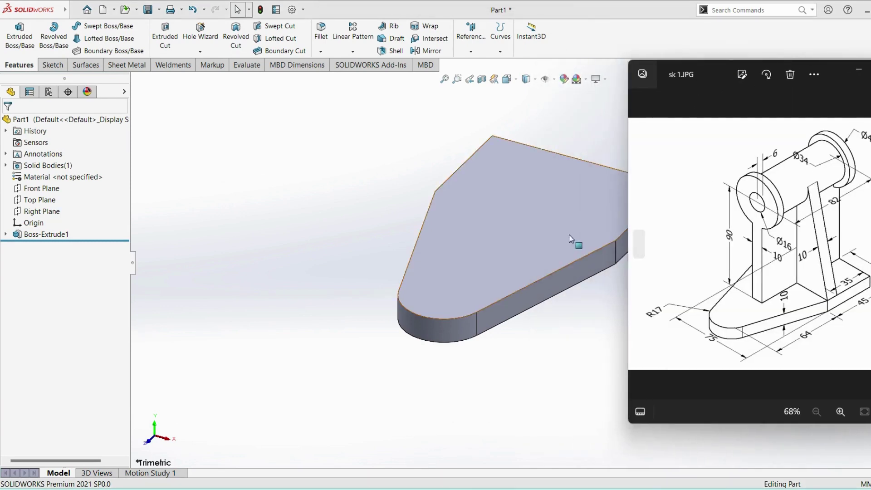
left_click(511, 295)
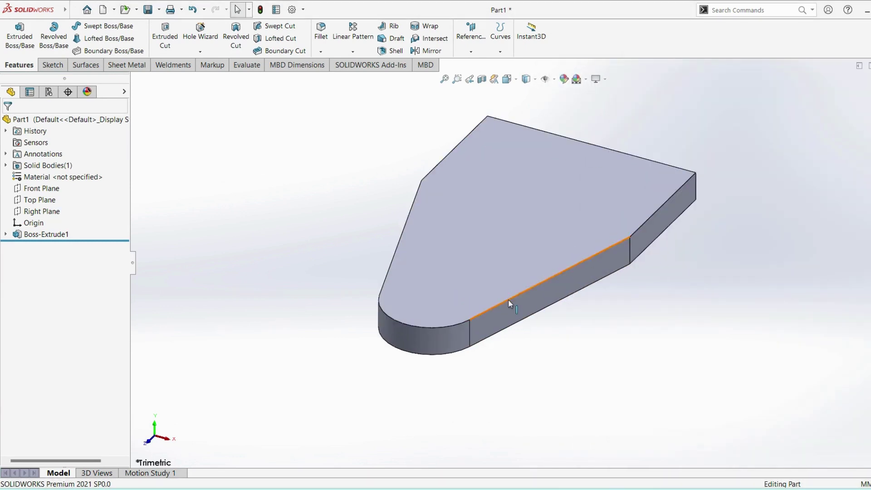
middle_click_drag(508, 299, 423, 310)
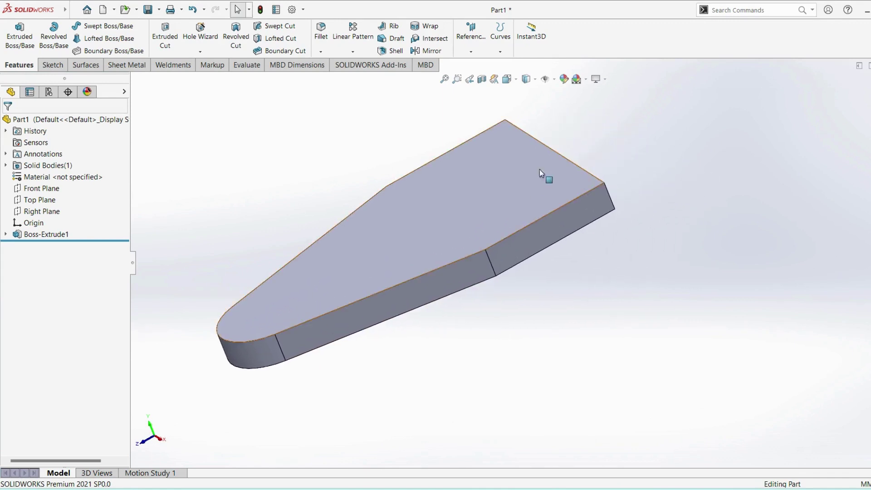
left_click(509, 81)
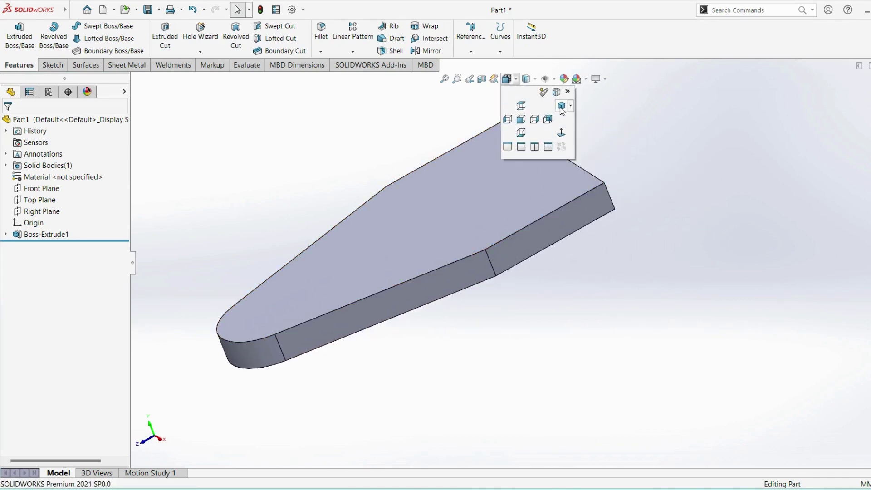
left_click(560, 107)
middle_click_drag(678, 256, 515, 297, "ctrl")
key("alt+Tab")
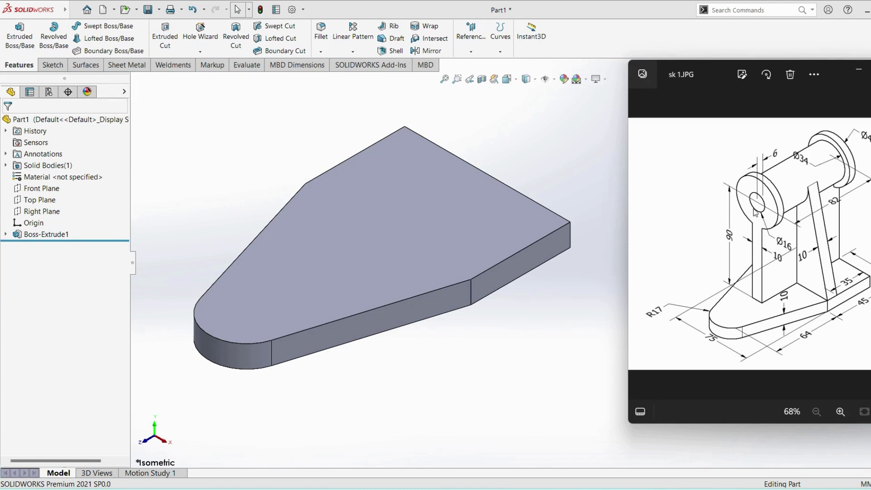
left_click(562, 380)
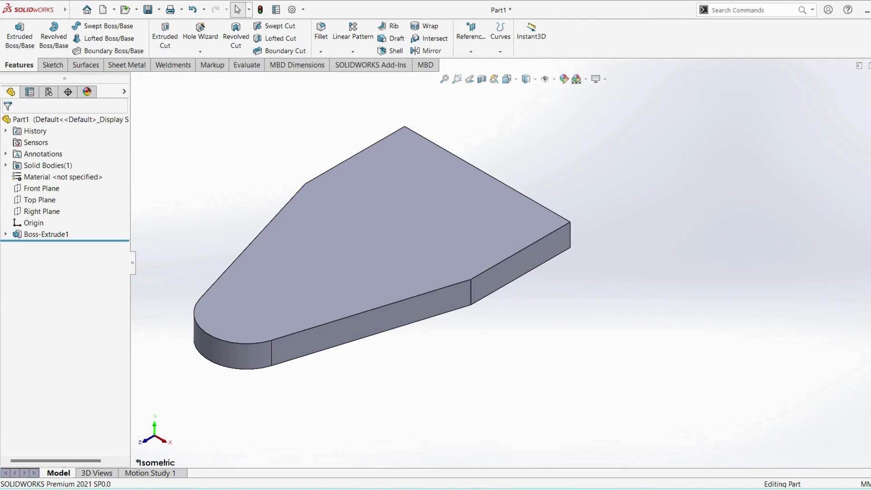
key("alt+Tab")
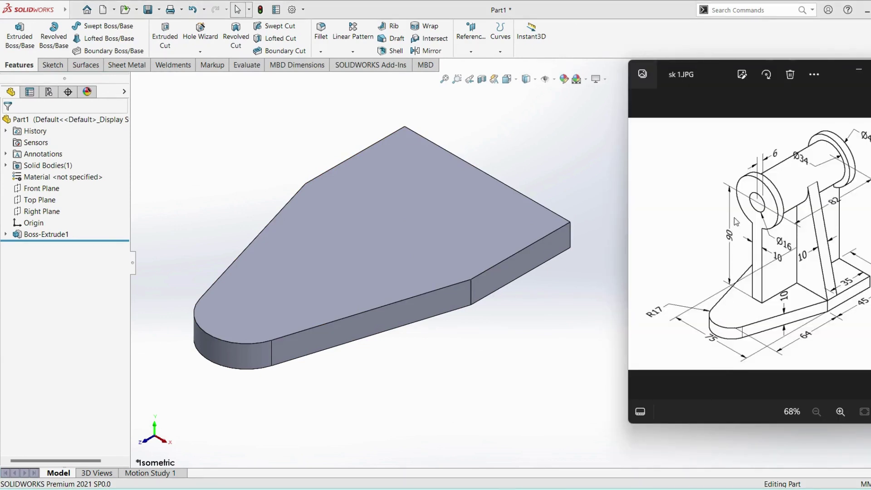
left_click(526, 370)
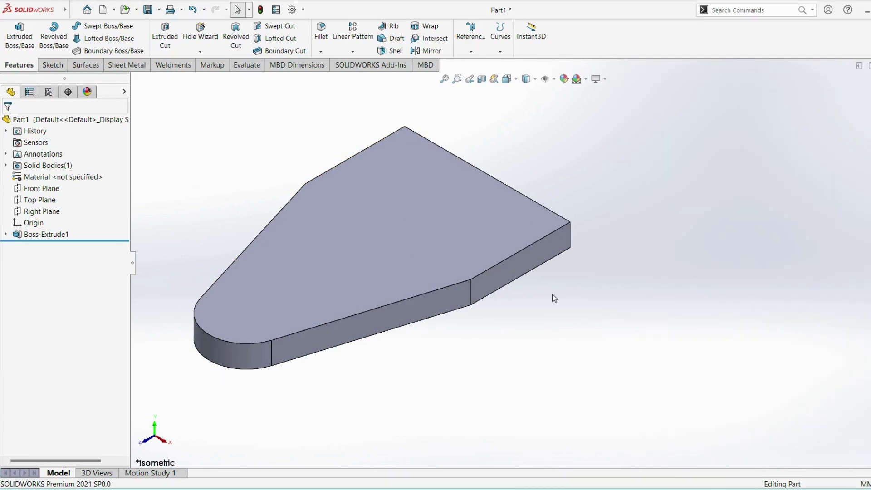
left_click(416, 222)
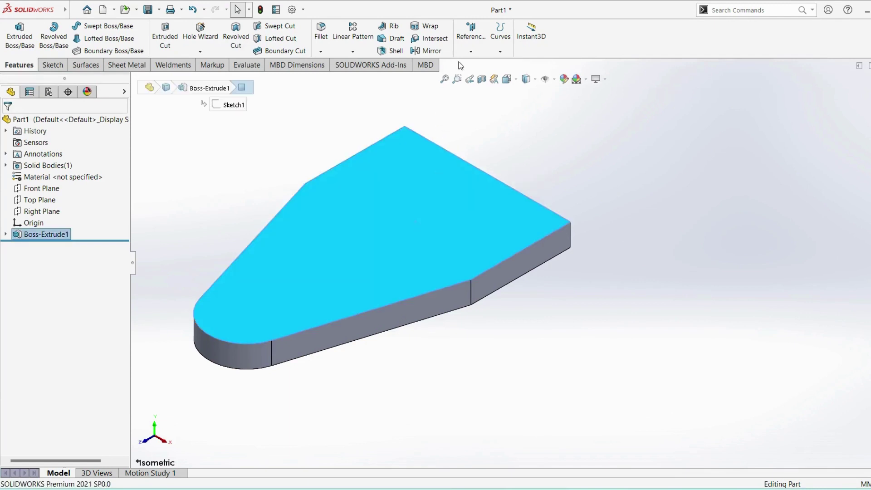
- Create reference plane Plane1 offset 90 mm from the base plate's top face
left_click(472, 51)
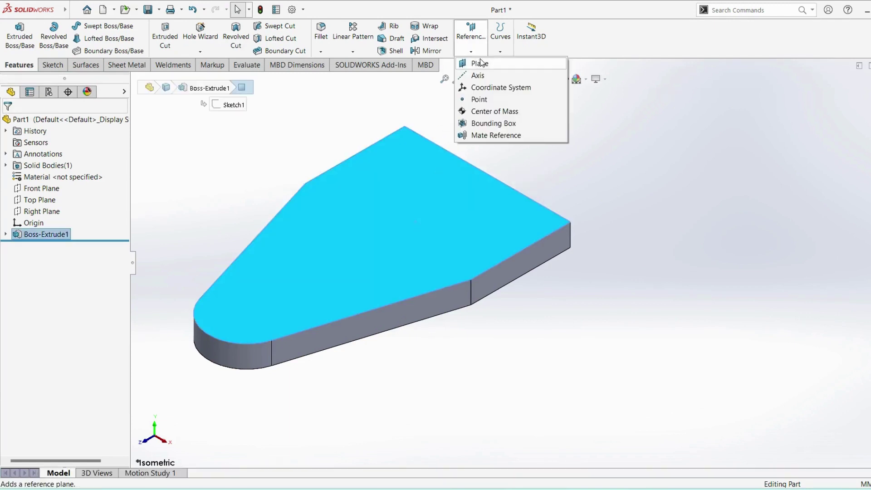
left_click(474, 63)
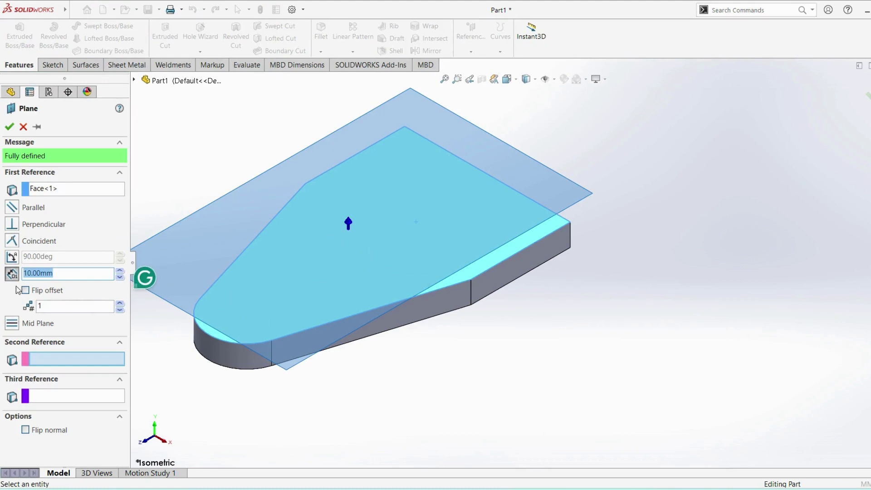
type("90")
key("Return")
scroll(509, 354, "up", 4)
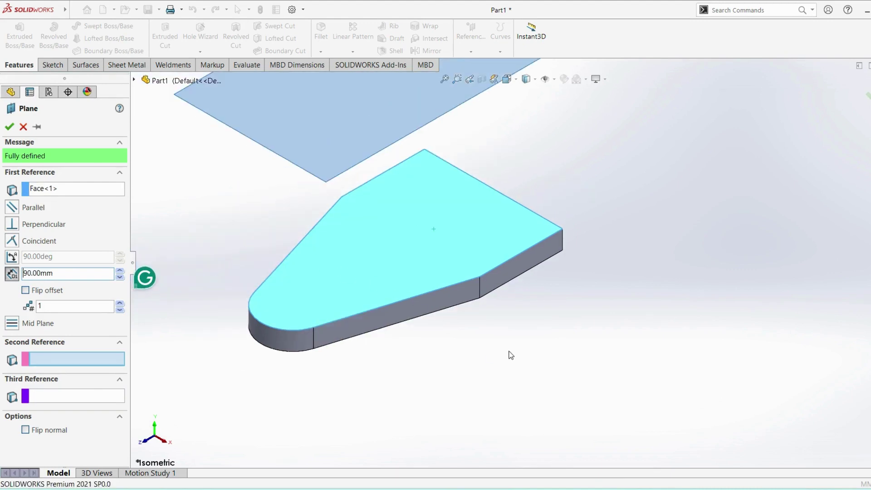
left_click(9, 126)
left_click(520, 363)
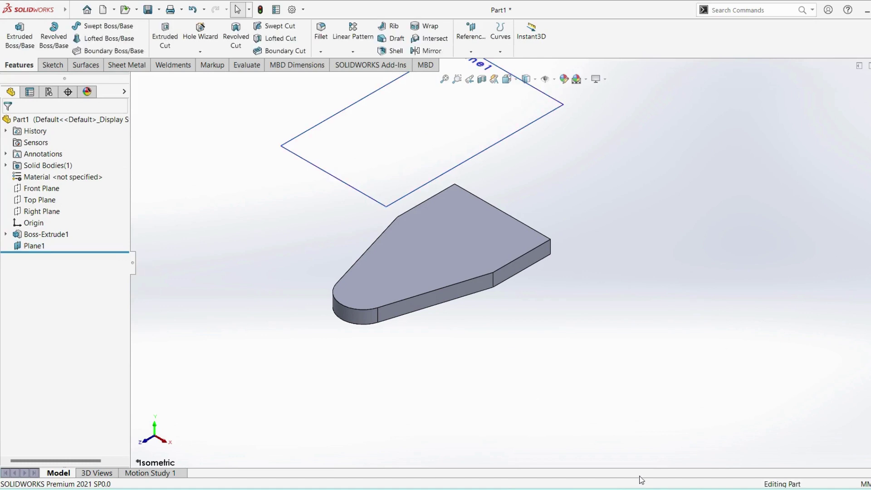
- Open Sketch2 on Plane1 and turn the view Normal To it
mouse_move(671, 488)
left_click(374, 203)
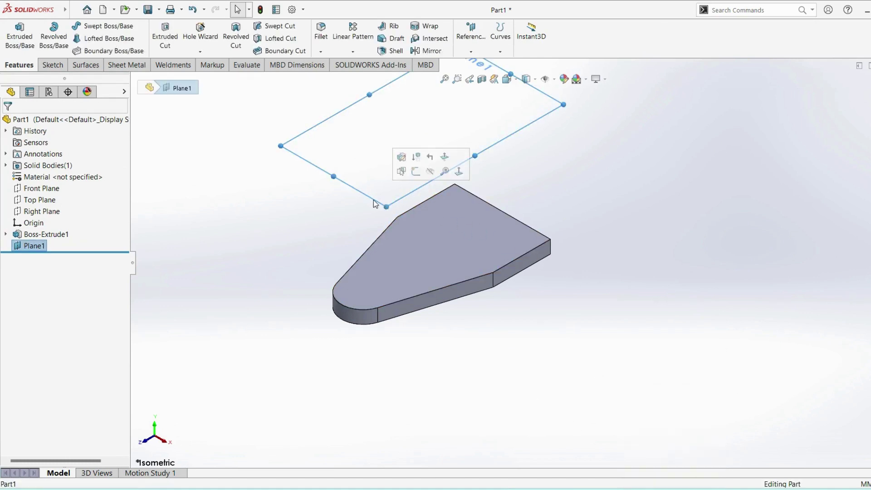
left_click(418, 174)
left_click(44, 262)
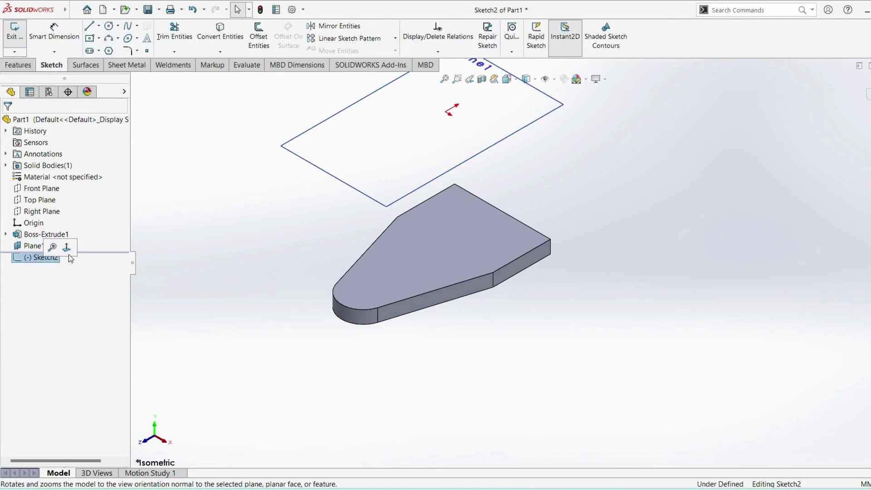
left_click(65, 246)
- Check the reference drawing of the bracket and return to Sketch2
key("alt+Tab")
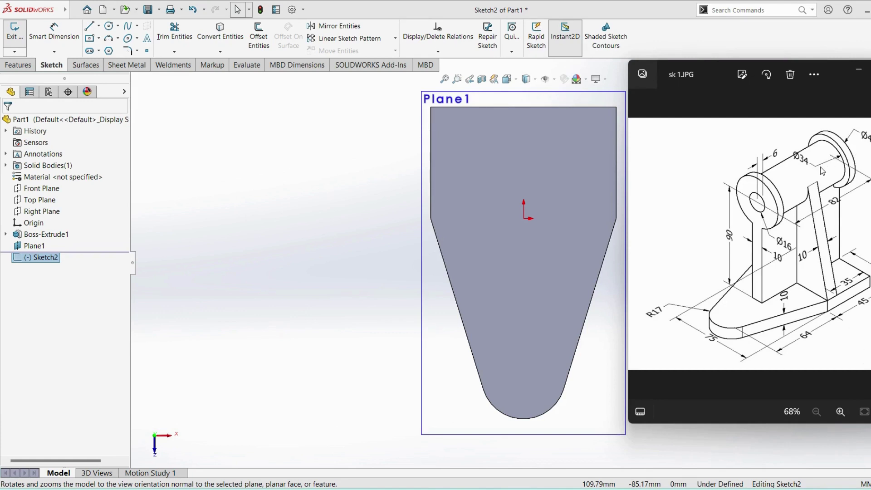
left_click(300, 231)
mouse_move(2, 4)
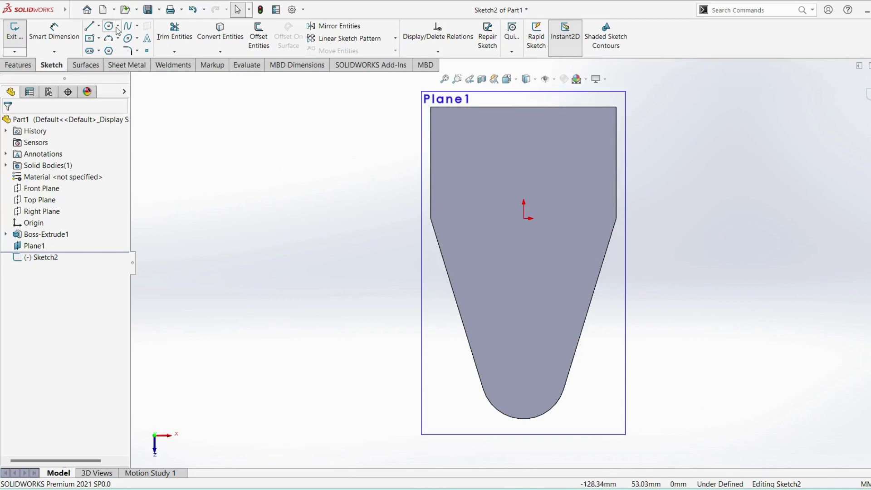
left_click(89, 26)
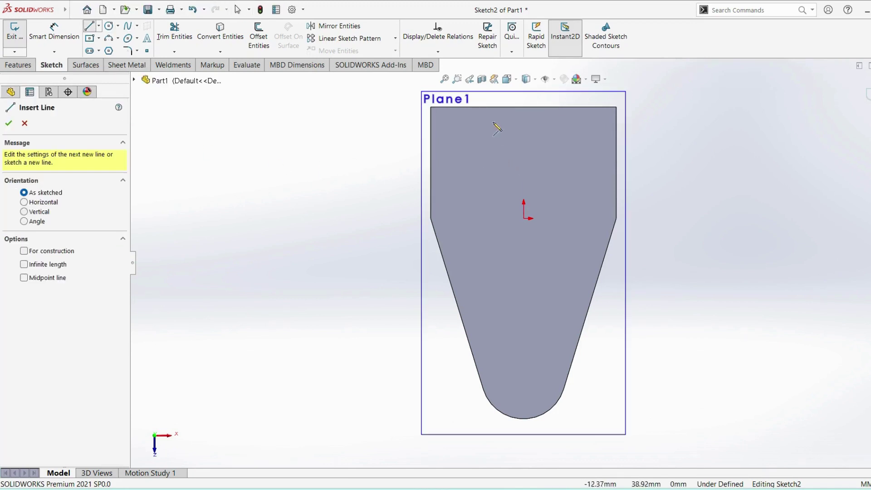
- Draw a closed stepped line profile from the top edge, left of centre
left_click(443, 107)
left_click(499, 107)
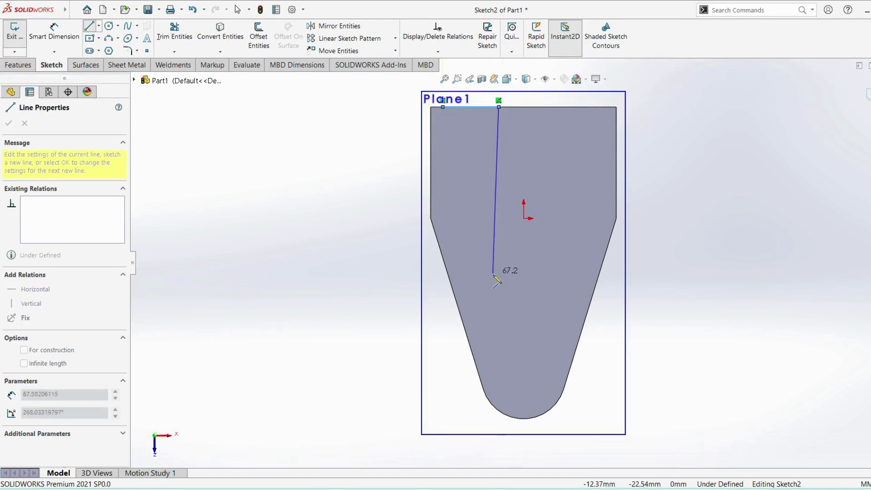
left_click(498, 302)
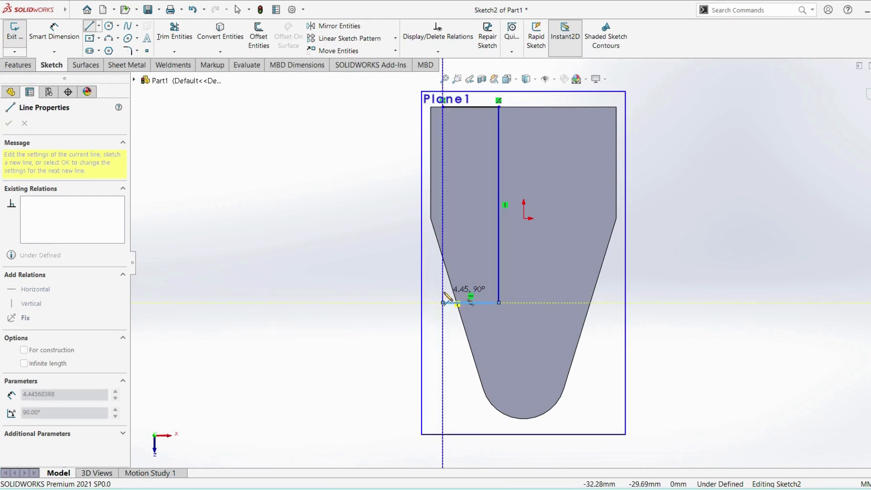
left_click(443, 302)
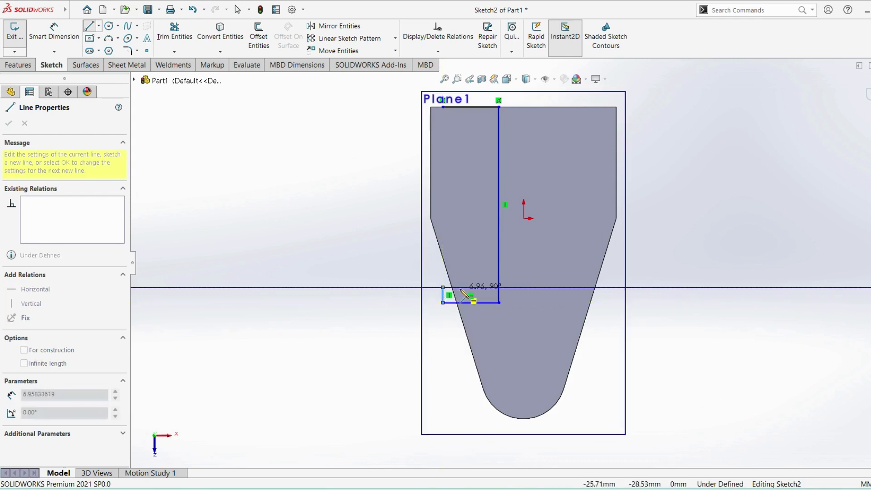
left_click(443, 287)
left_click(459, 287)
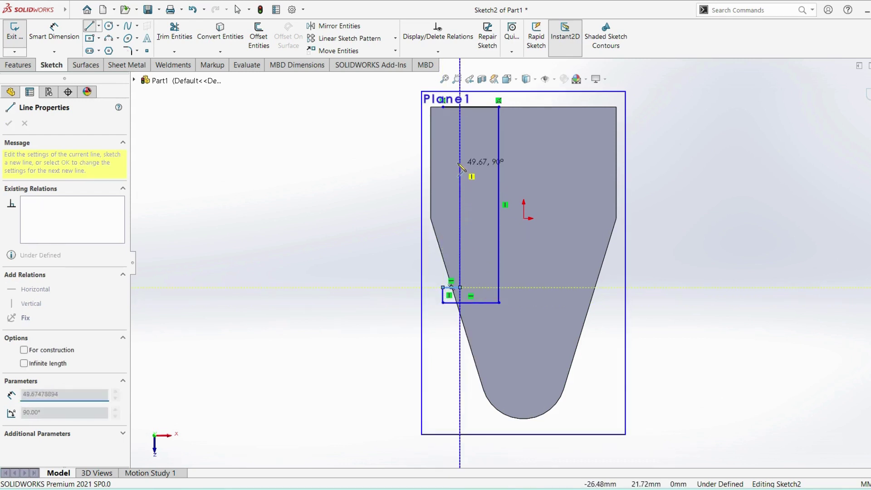
left_click(460, 121)
left_click(442, 122)
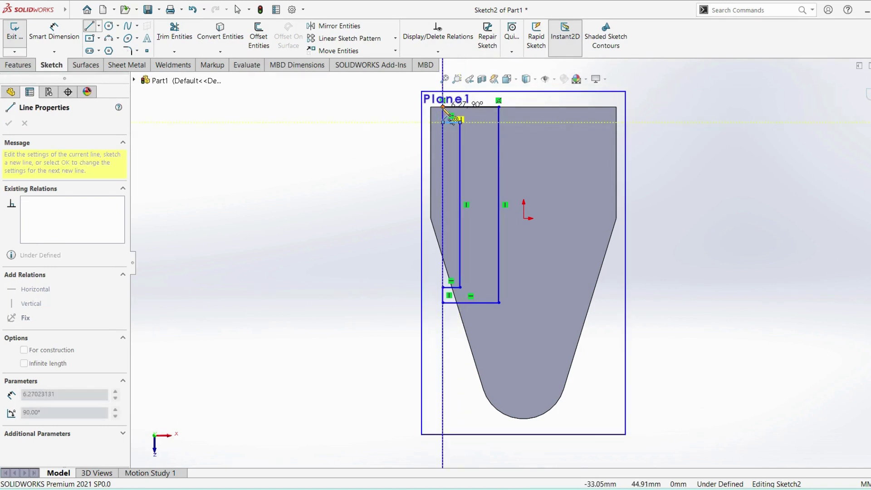
left_click(442, 107)
key("Escape")
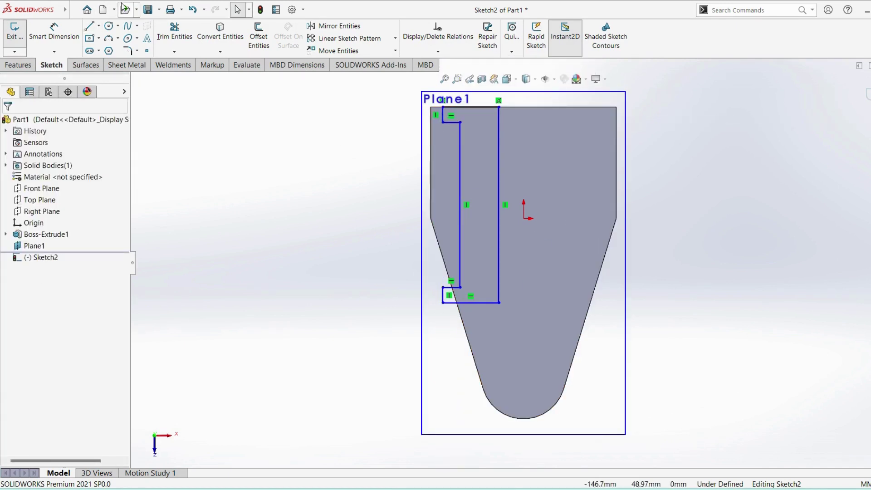
- Add a vertical centerline from the origin to the top edge, checking the sk 1.JPG reference
left_click(98, 26)
left_click(108, 48)
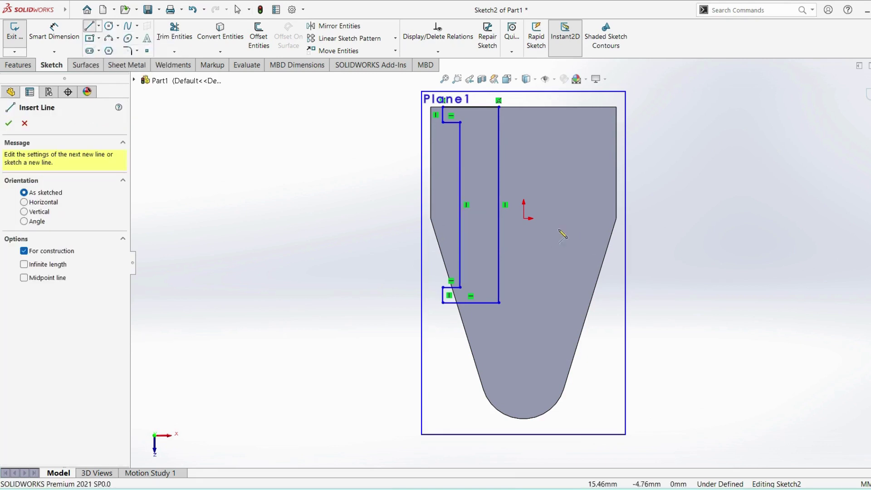
left_click(524, 217)
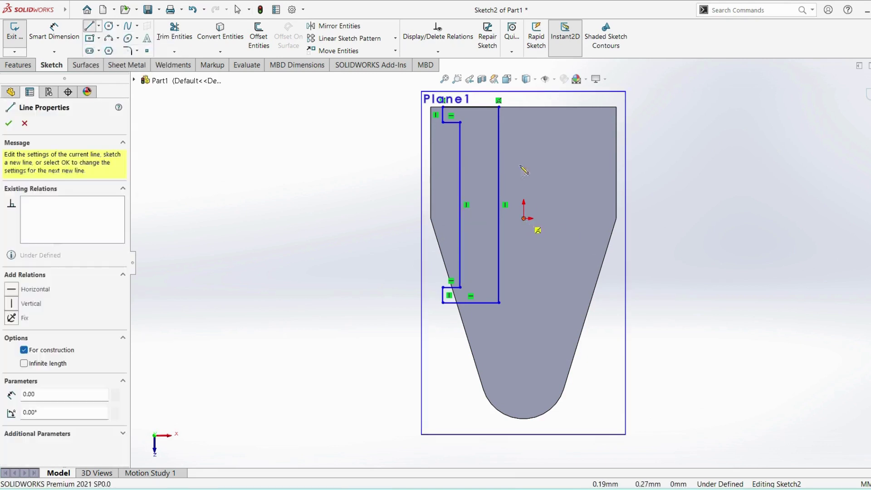
left_click(524, 107)
key("Escape")
key("Escape")
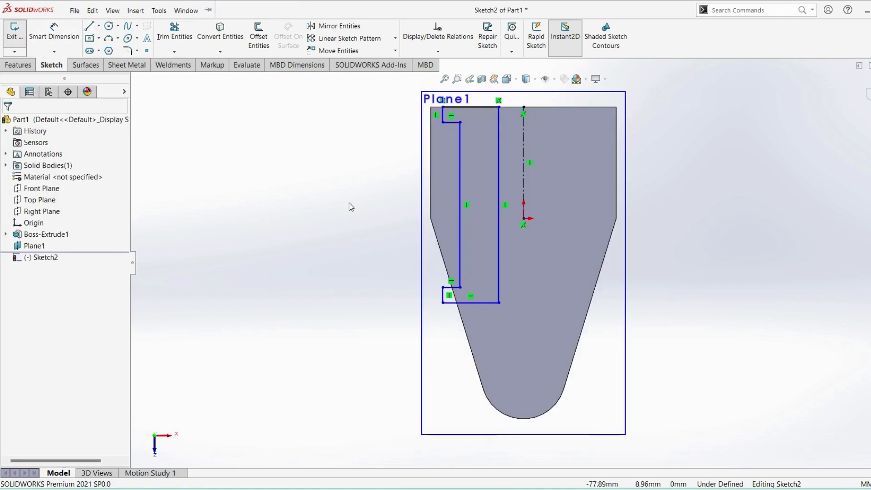
key("alt+Tab")
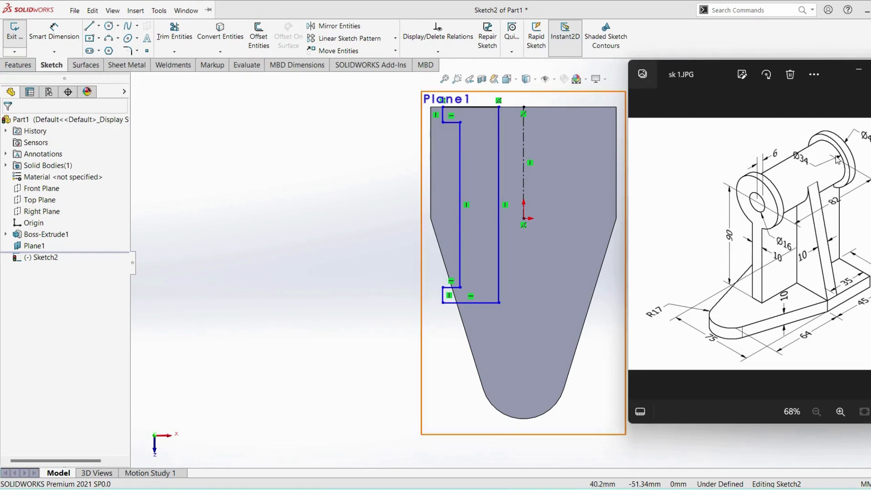
left_click(714, 447)
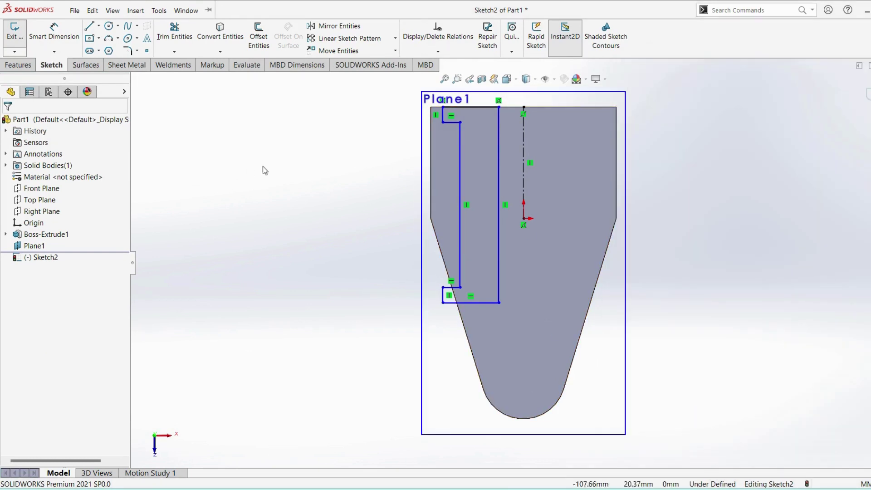
left_click(73, 43)
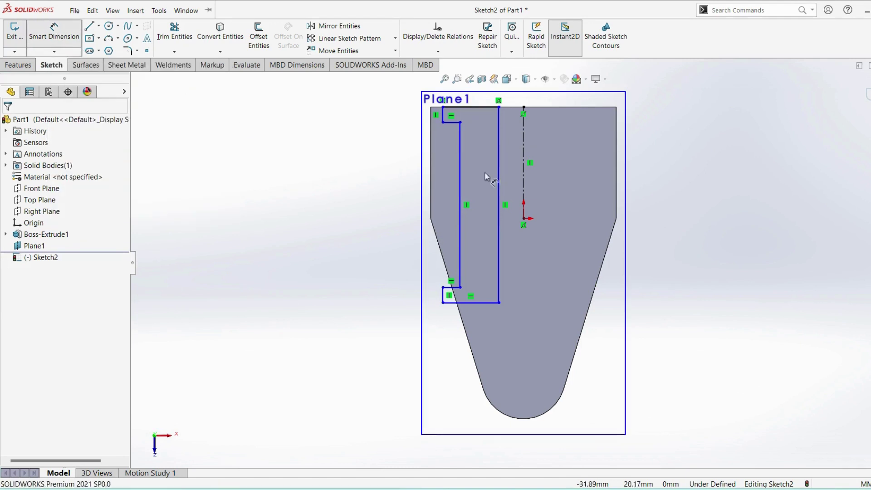
- Dimension the inner bore line 16 mm from the centerline
left_click(523, 191)
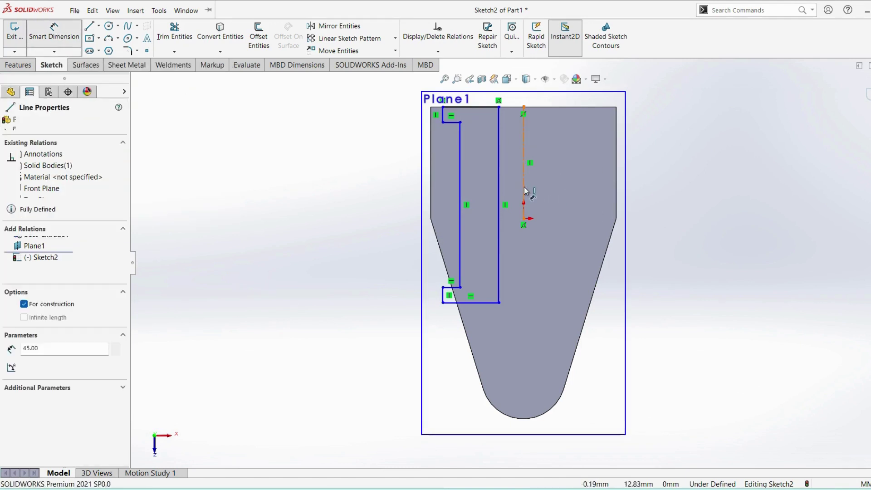
left_click(498, 198)
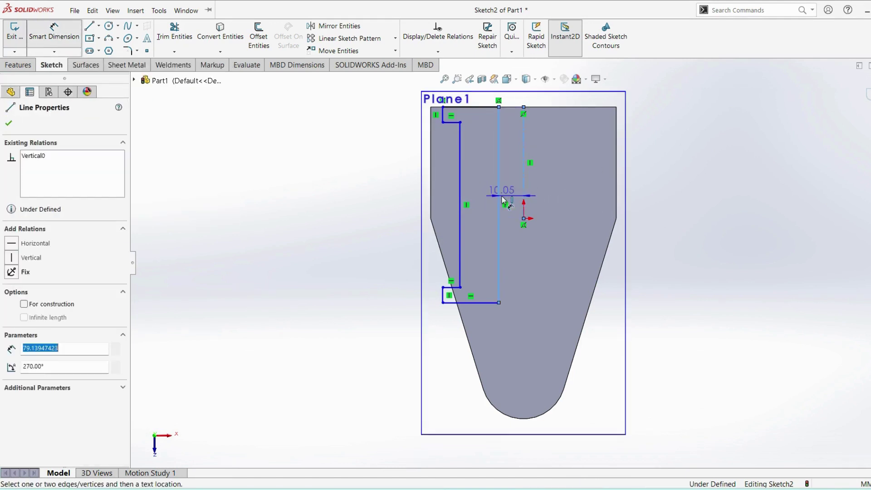
left_click(558, 235)
type("1")
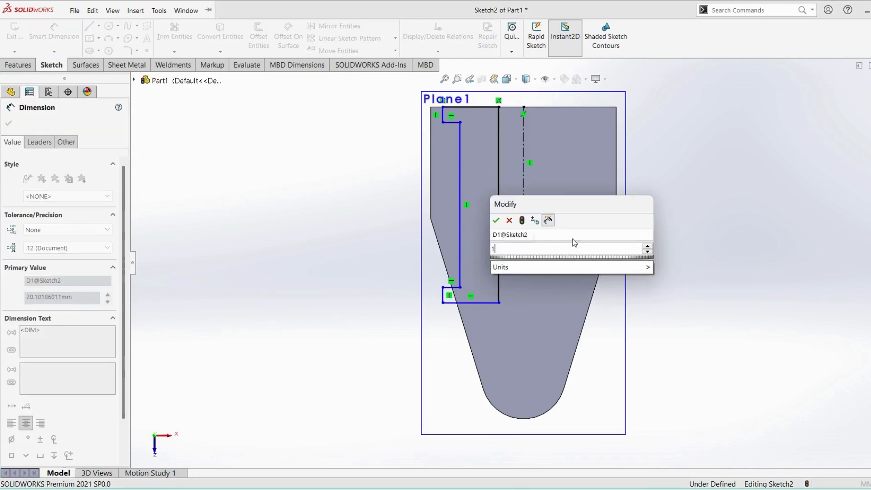
type("6")
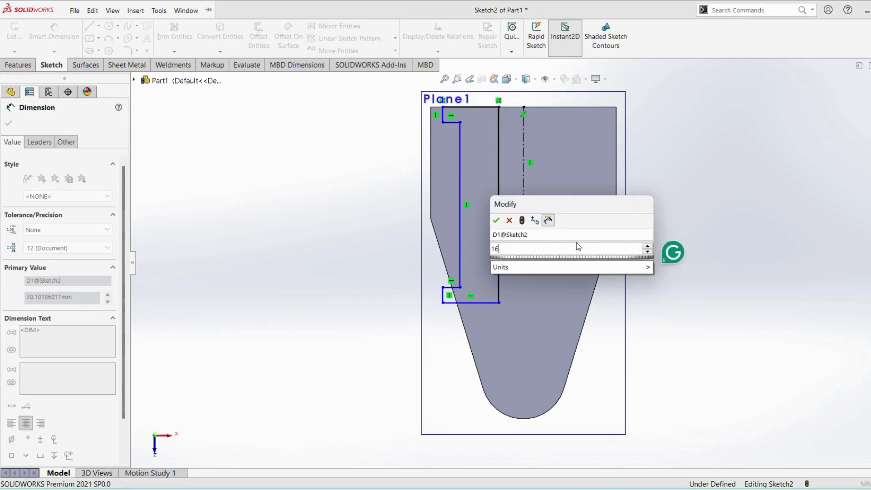
key("Return")
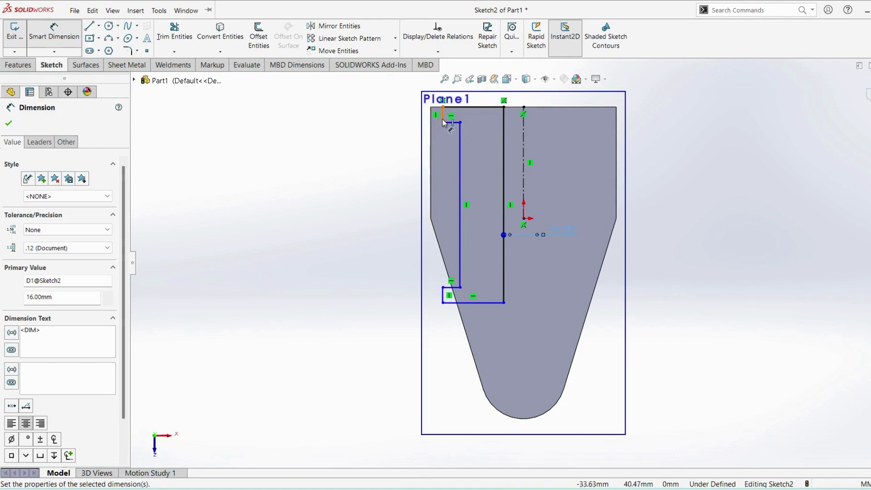
- Dimension the outer vertical line as a 34 mm diameter about the centerline
left_click(460, 163)
left_click(524, 215)
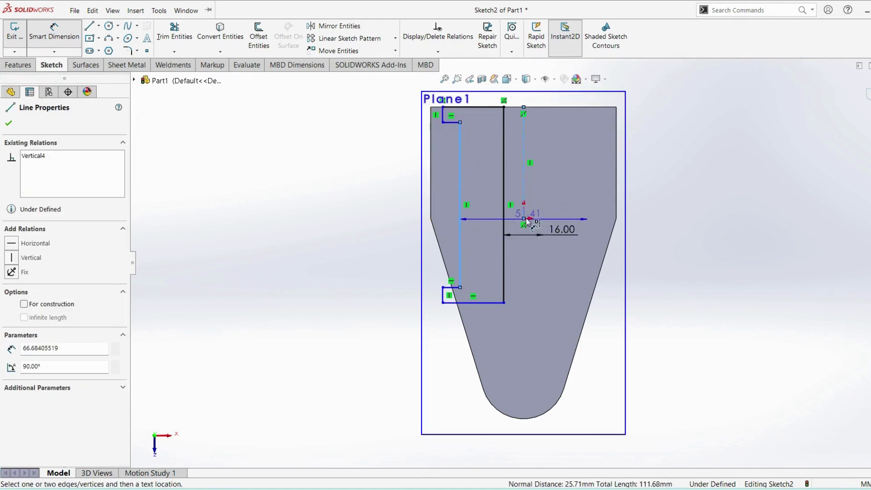
left_click(472, 207)
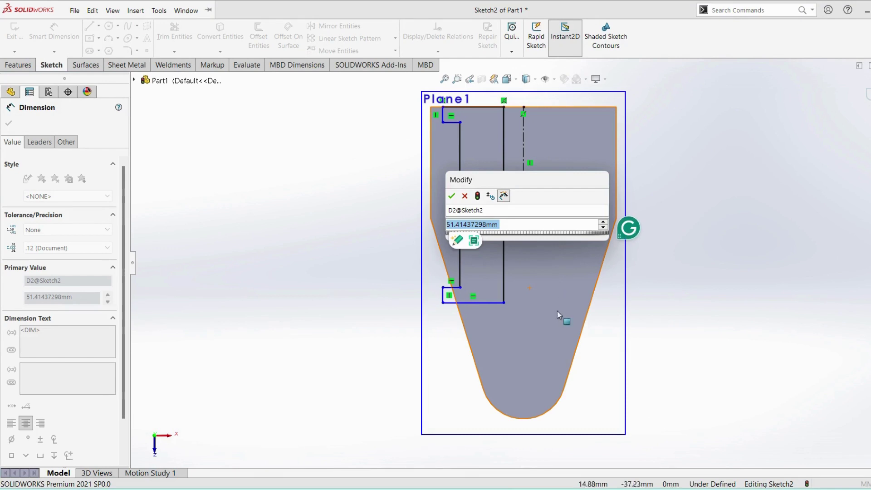
key("alt+Tab")
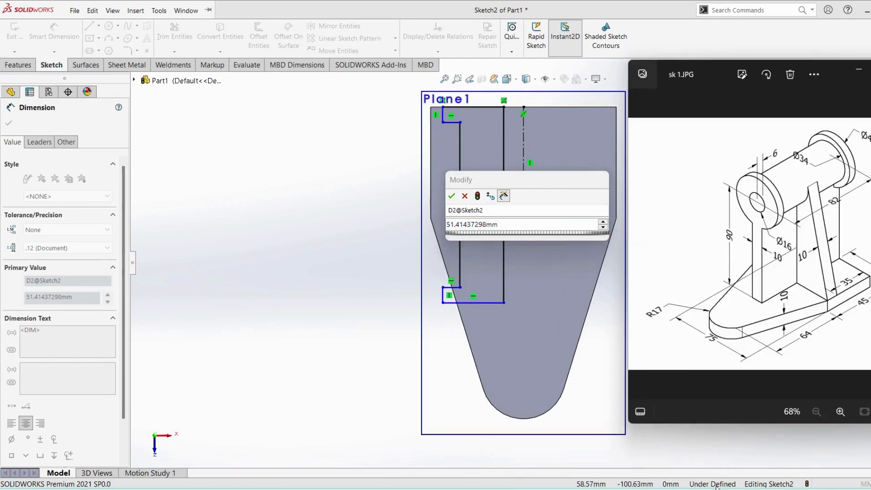
key("alt+Tab")
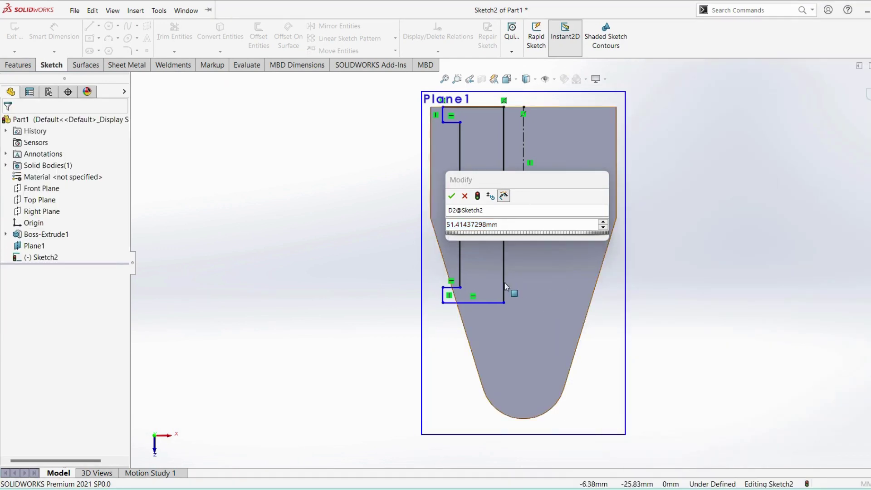
left_click(464, 224)
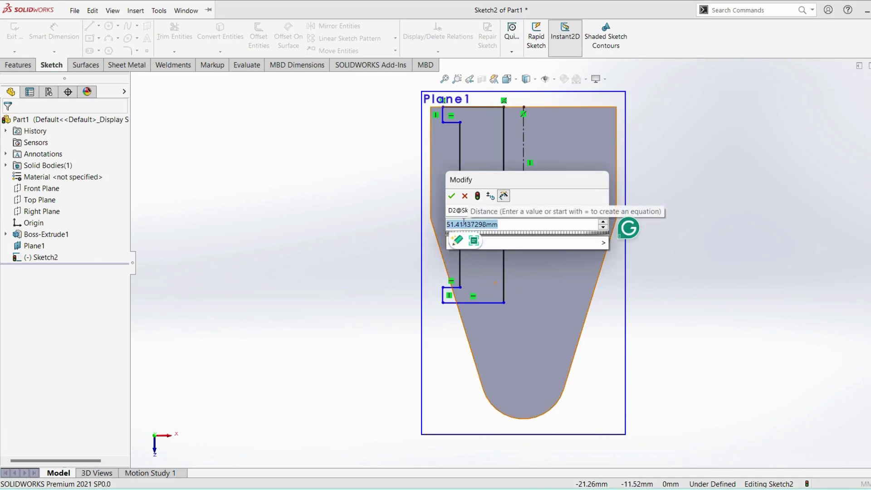
type("34")
key("Return")
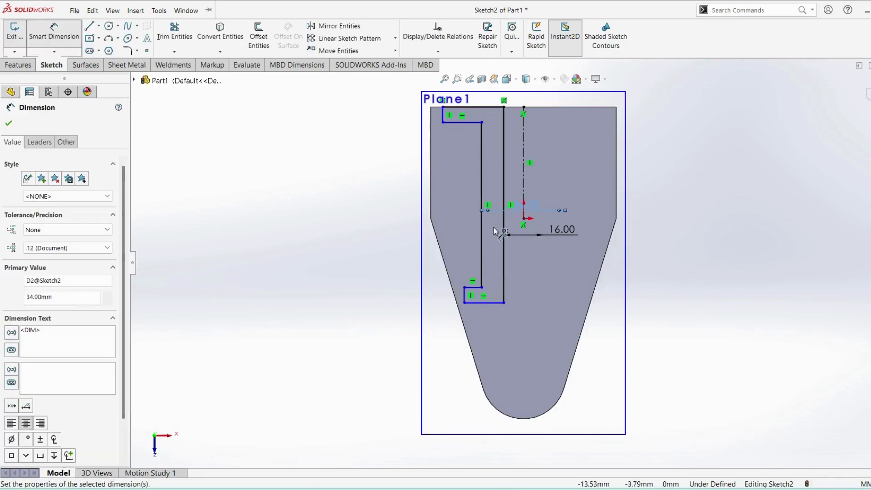
- Set the flange thickness to 6 mm, deleting the mistaken dimension entered as 44
left_click(446, 119)
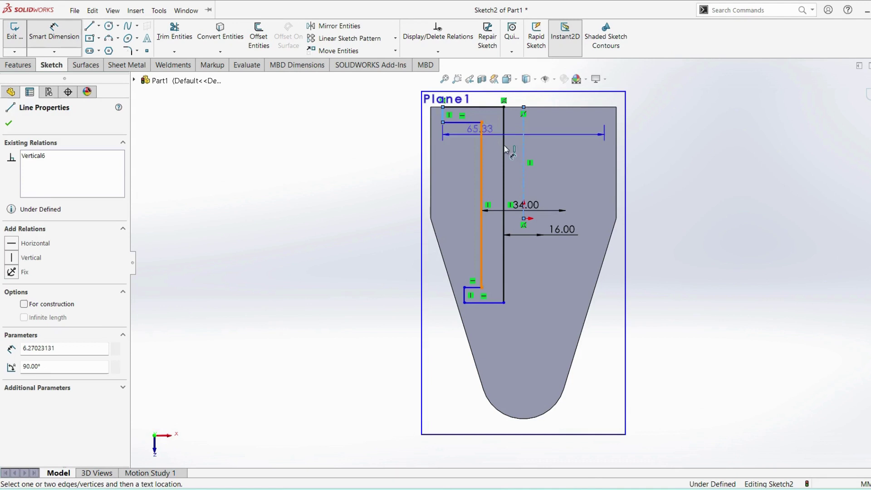
left_click(529, 161)
left_click(586, 206)
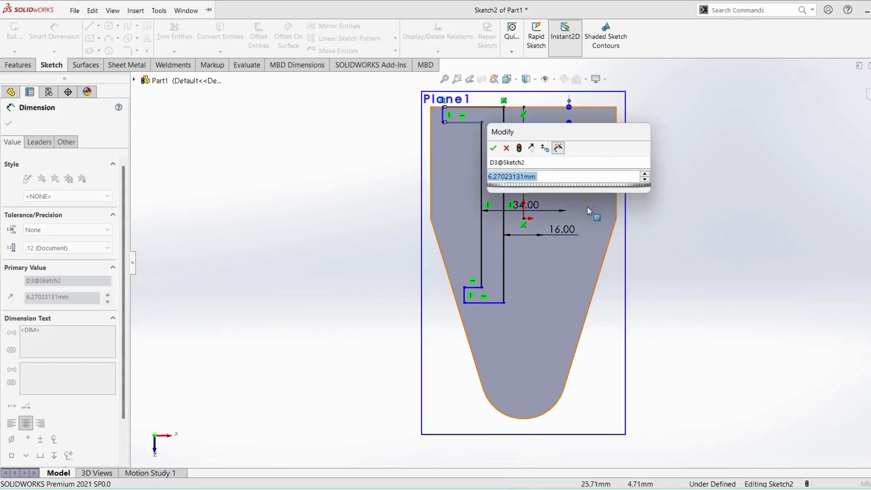
type("44")
key("Return")
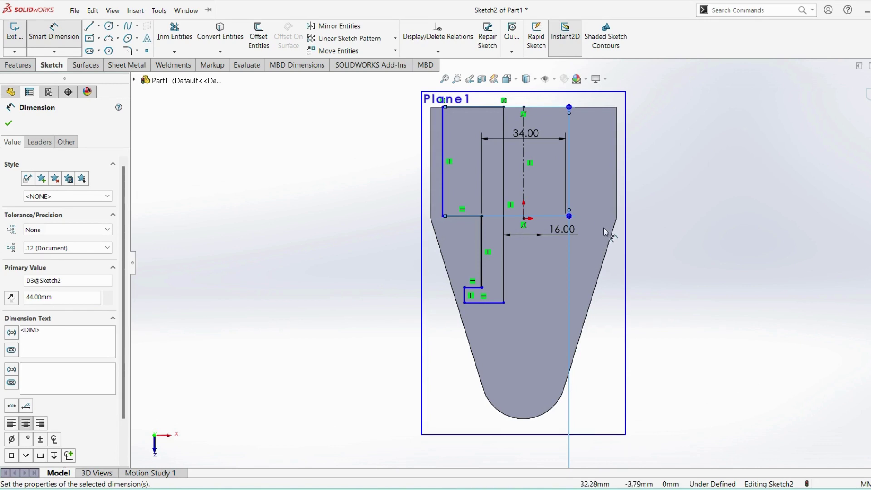
key("Escape")
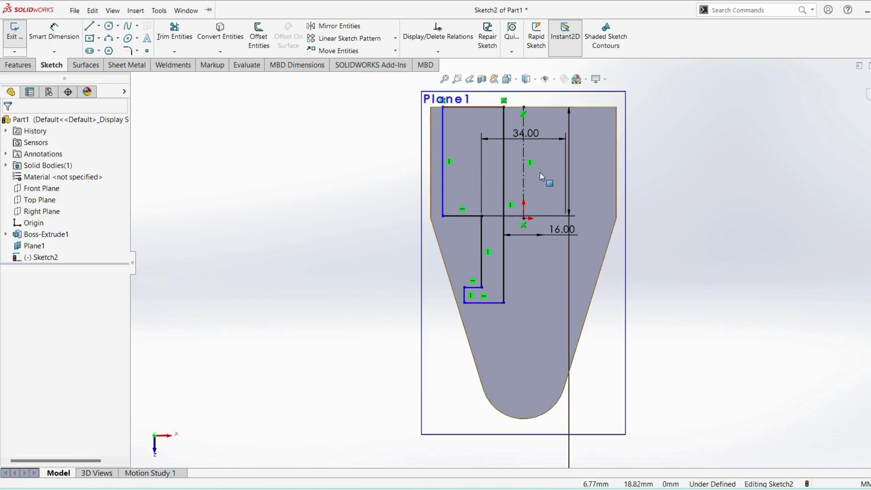
scroll(585, 263, "up", 2)
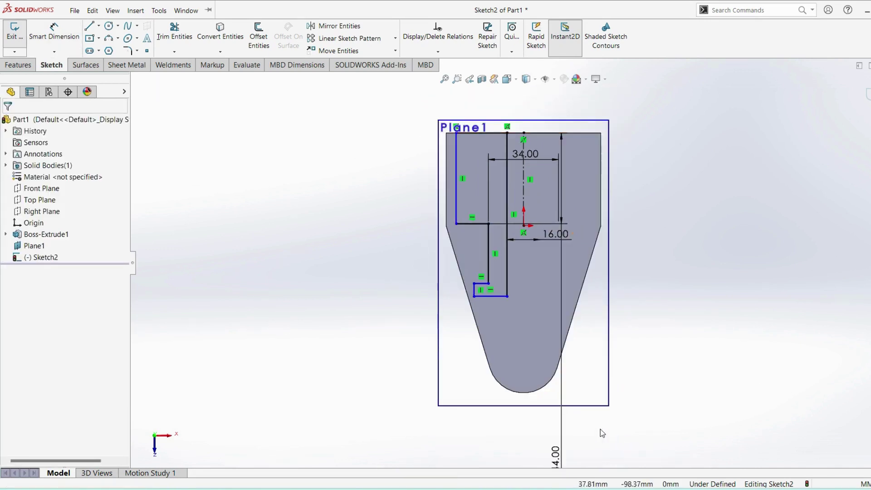
left_click(567, 461)
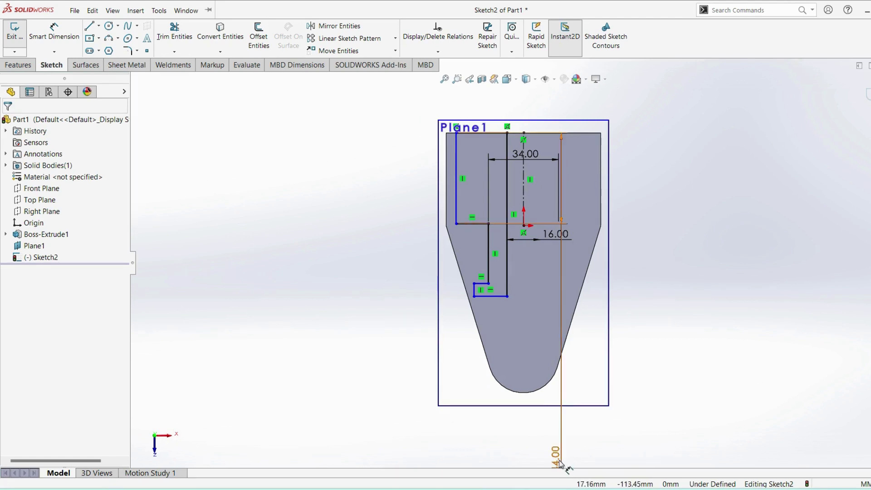
key("Delete")
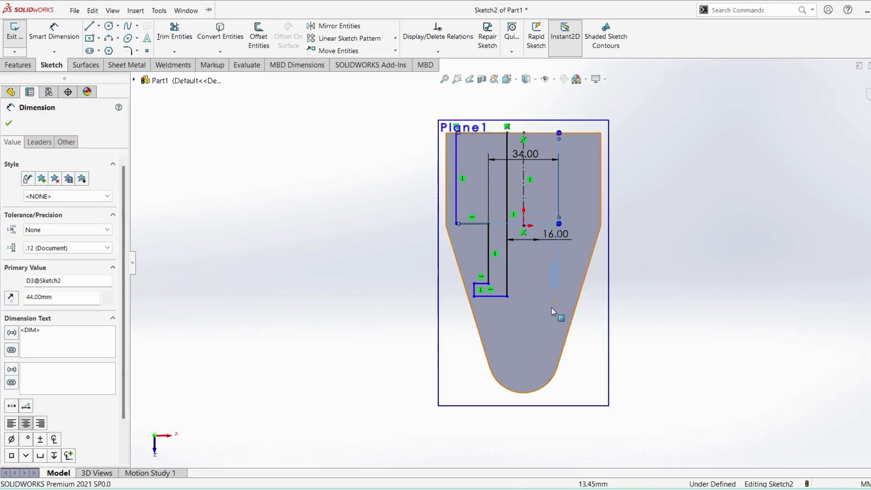
left_click(558, 281)
left_click(592, 390)
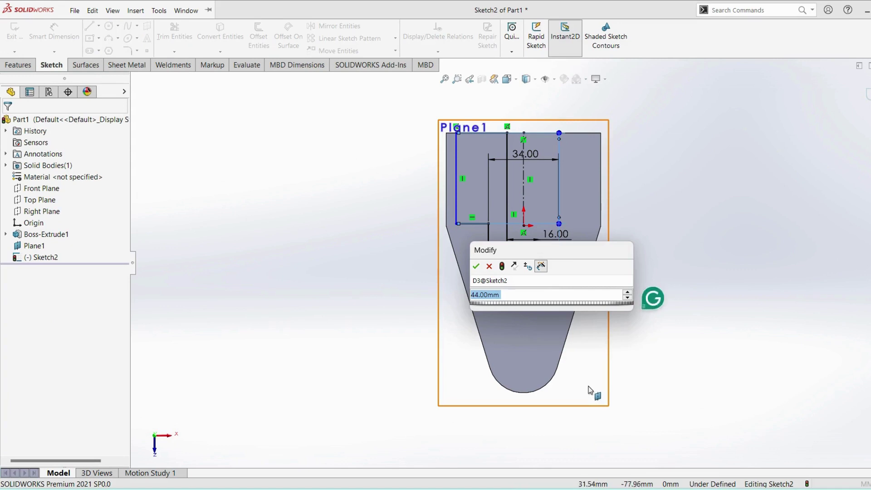
type("6")
key("Return")
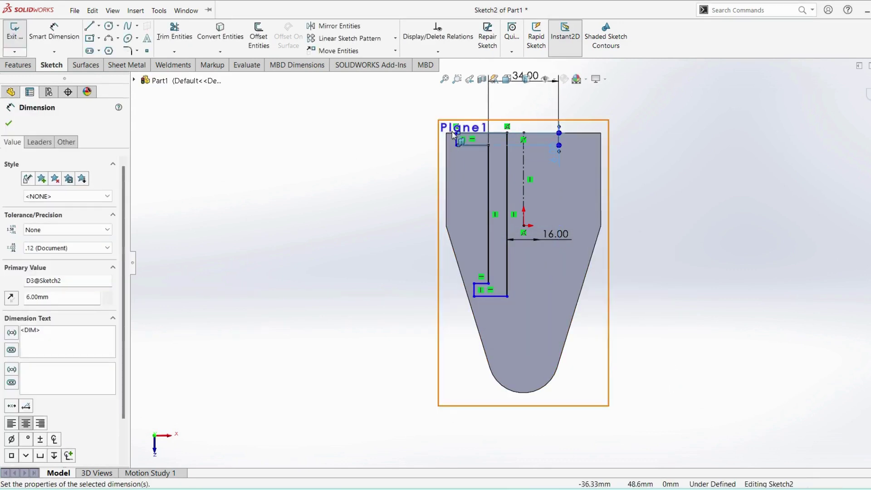
- Dimension the flange's top line to the centerline as a 44 mm diameter
scroll(433, 100, "down", 2)
left_click(62, 38)
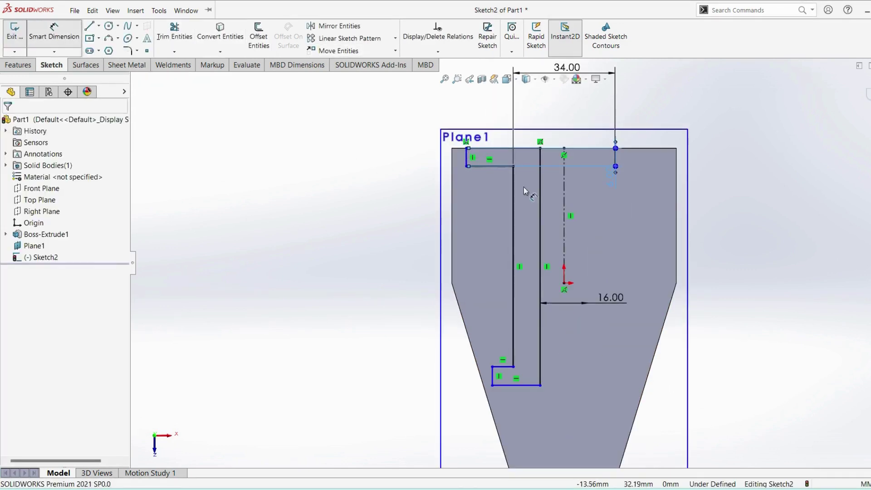
left_click(467, 167)
left_click(563, 195)
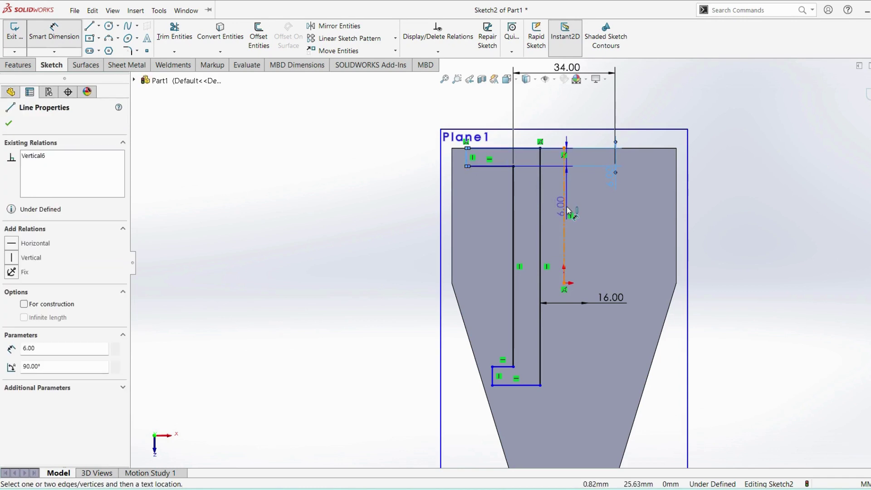
left_click(608, 229)
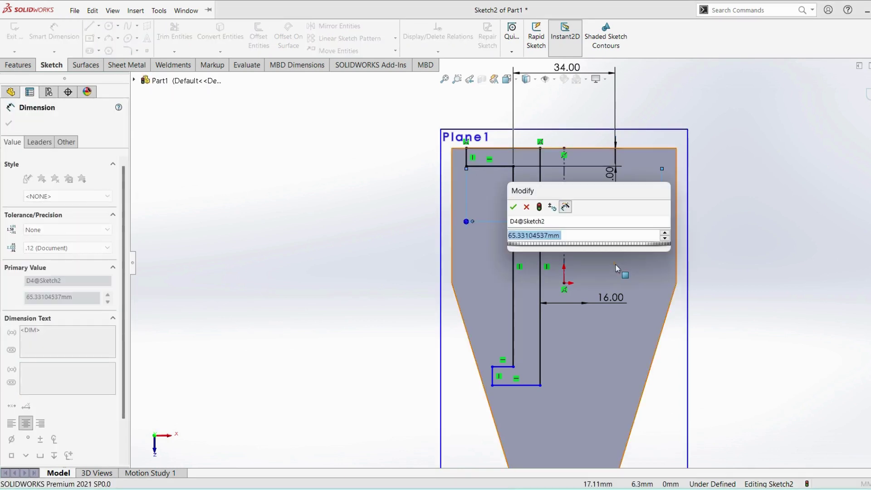
type("44")
key("Return")
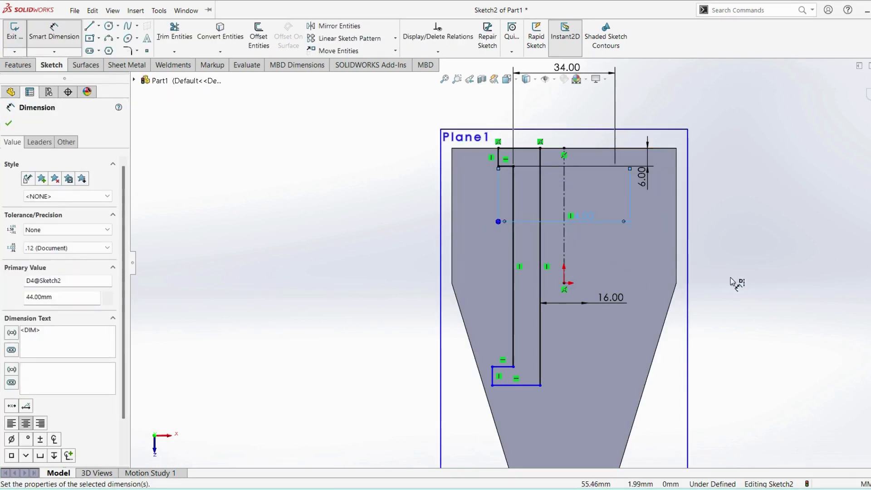
scroll(583, 287, "up", 3)
scroll(569, 346, "down", 3)
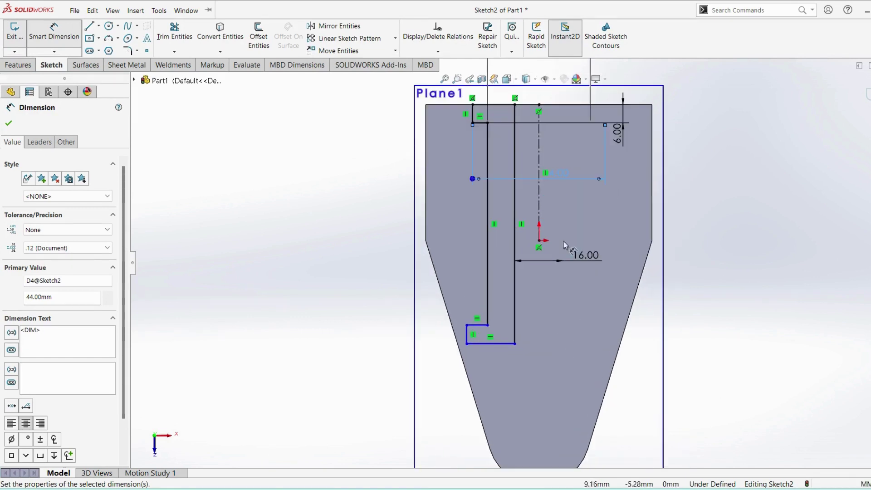
key("Escape")
left_click(472, 123)
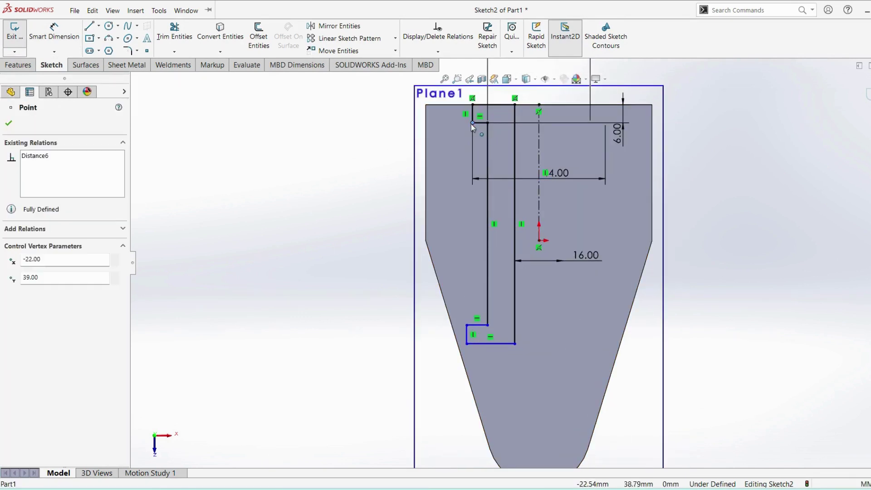
left_click(467, 325, "ctrl")
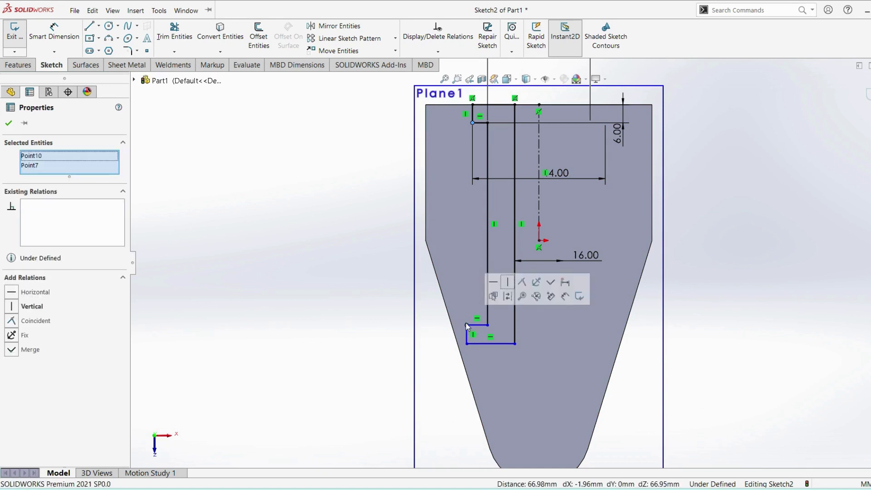
left_click(12, 307)
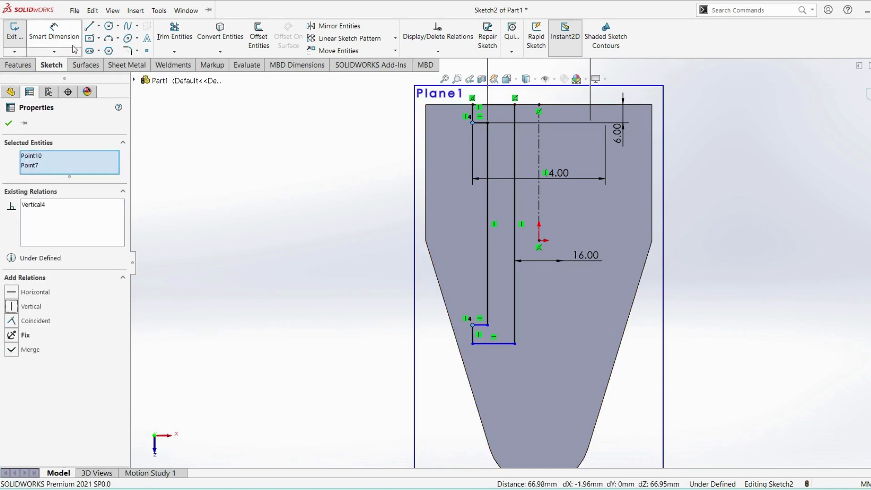
left_click(89, 26)
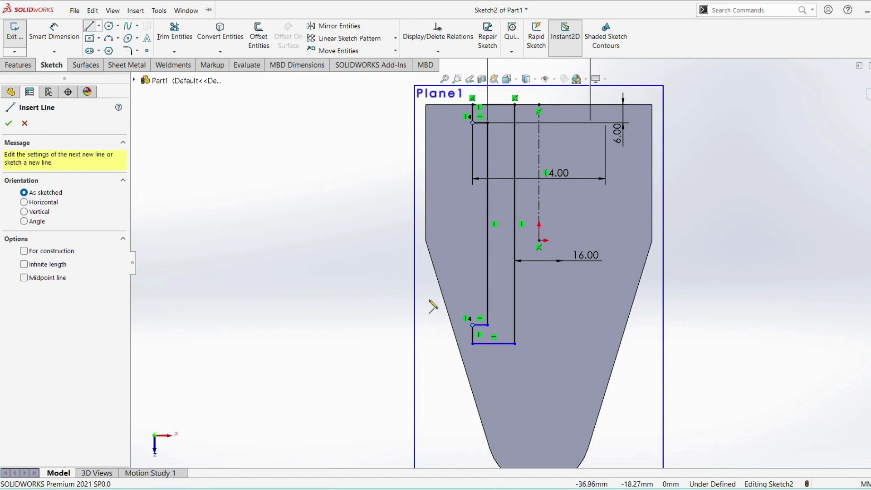
left_click(473, 334)
key("Escape")
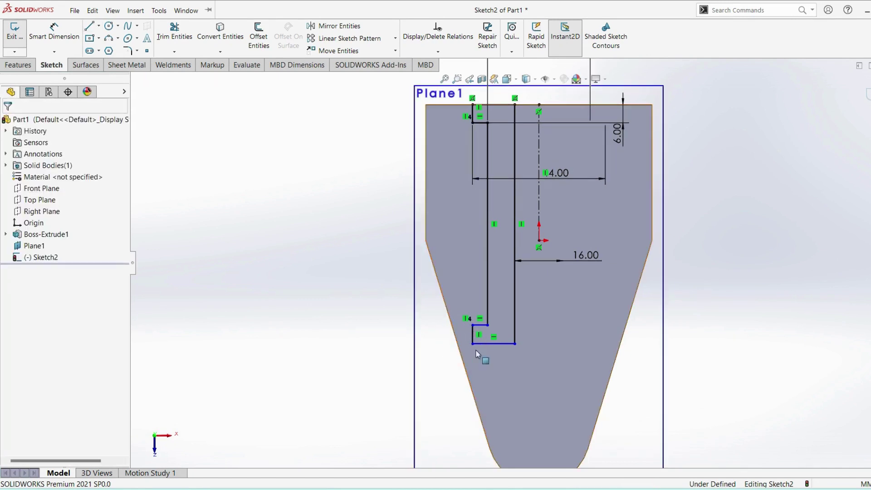
key("space")
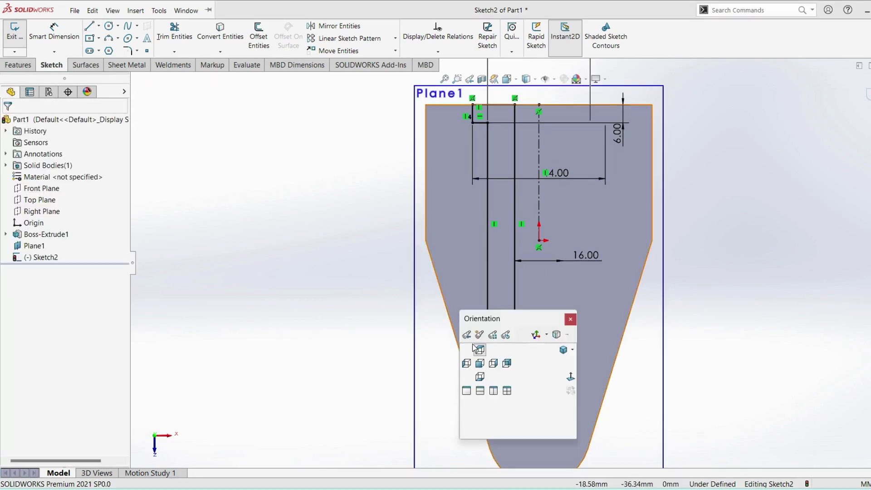
left_click(461, 275)
left_click(358, 242)
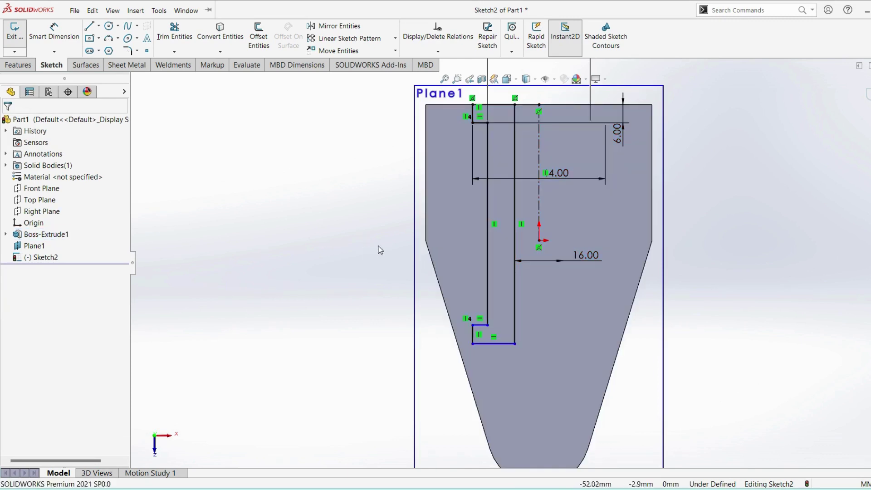
left_click(53, 31)
- Set the short vertical step of the profile to 6 mm
scroll(470, 347, "down", 1)
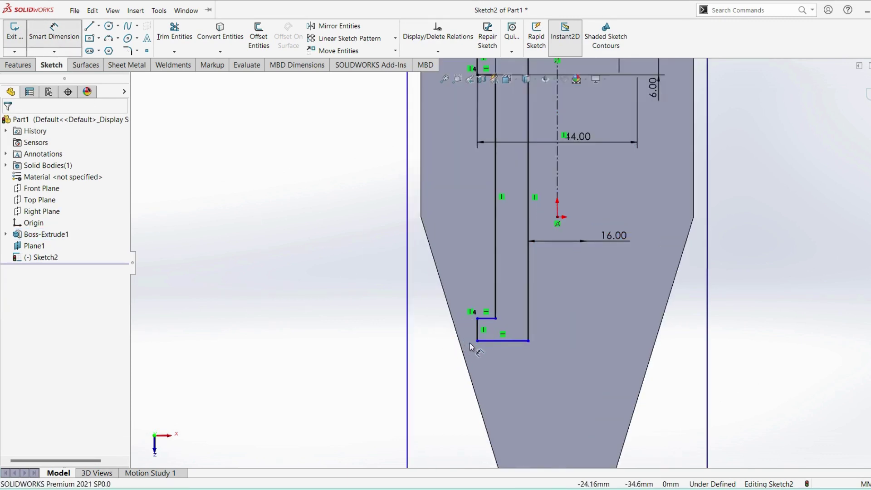
left_click(429, 331)
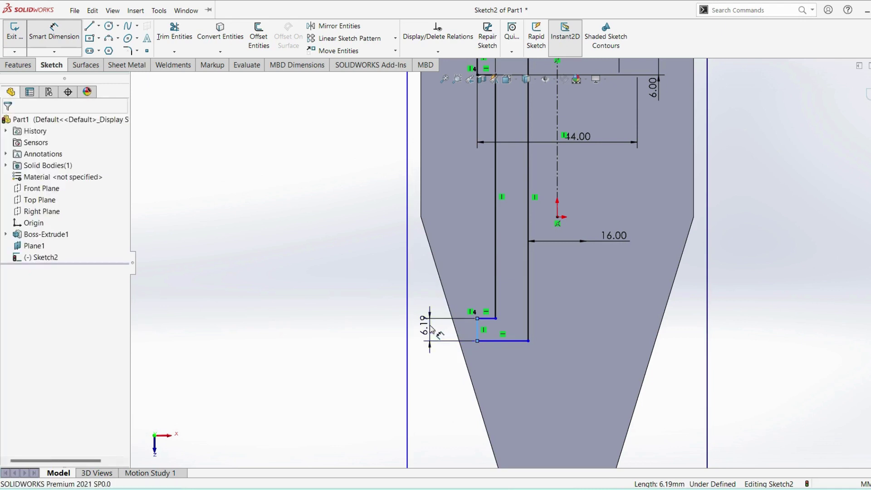
type("6")
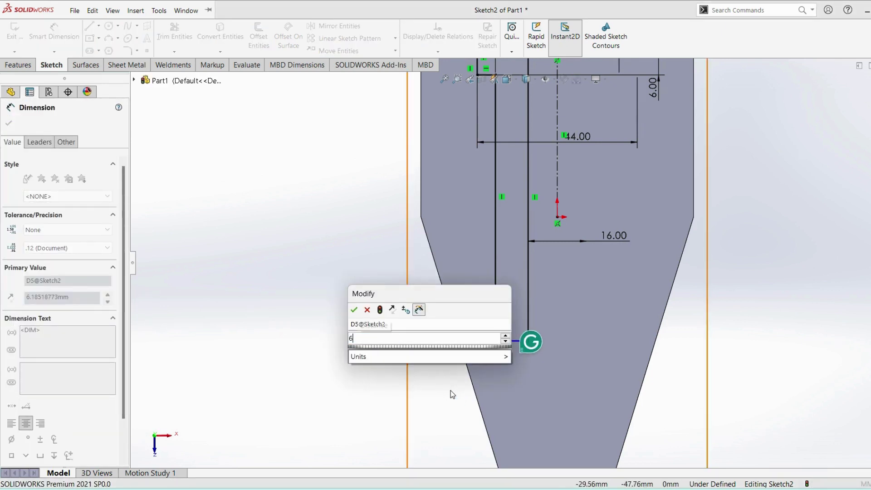
key("Return")
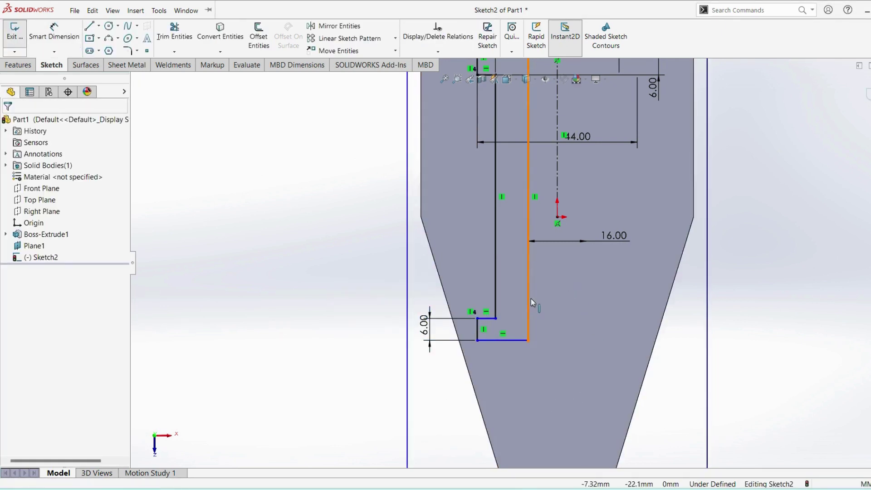
- Dimension the long vertical line to an overall height of 82 mm
scroll(523, 297, "up", 2)
left_click(55, 32)
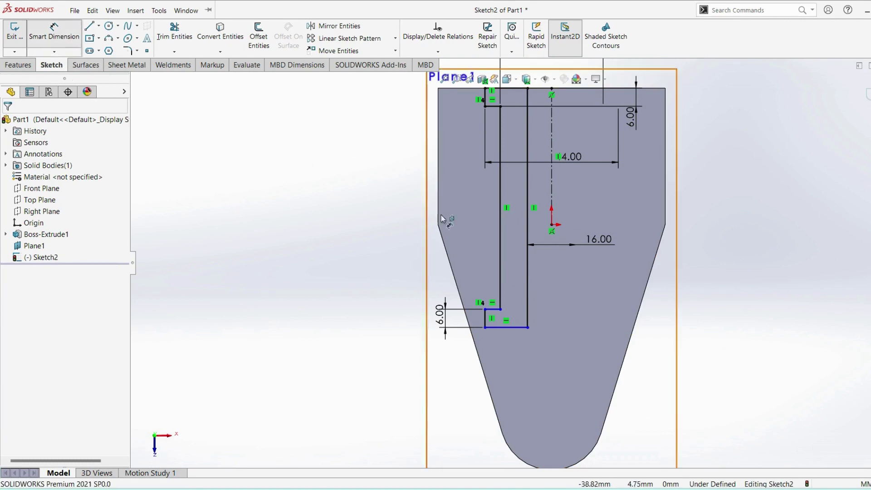
left_click(526, 231)
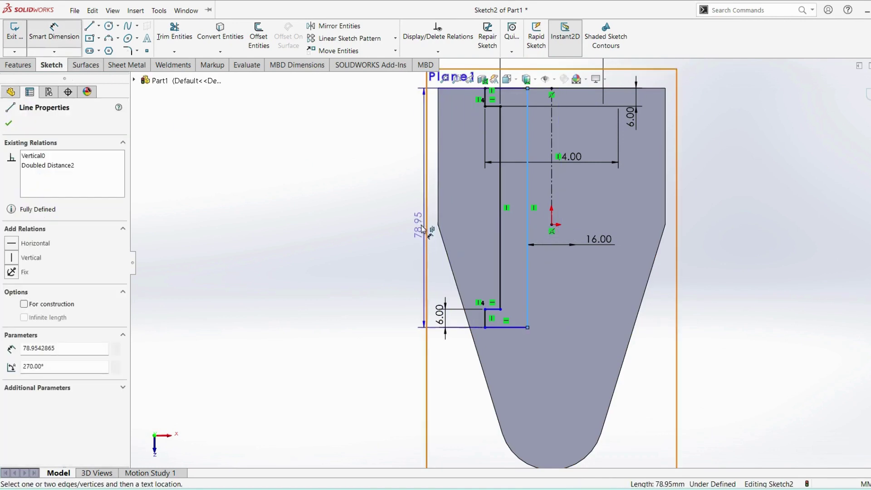
left_click(383, 229)
type("82")
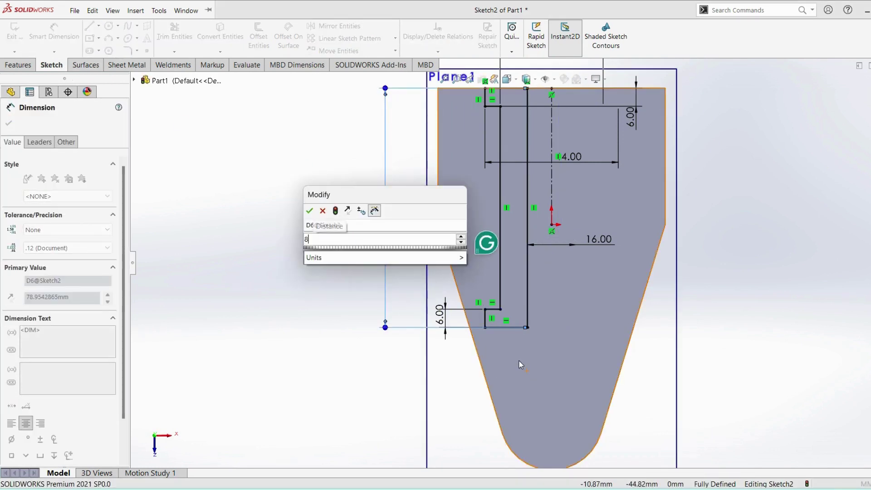
mouse_move(362, 258)
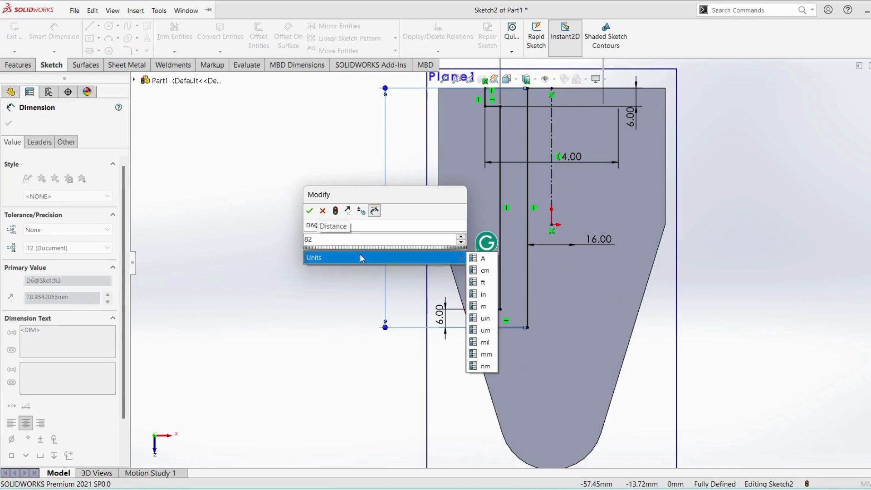
left_click(307, 211)
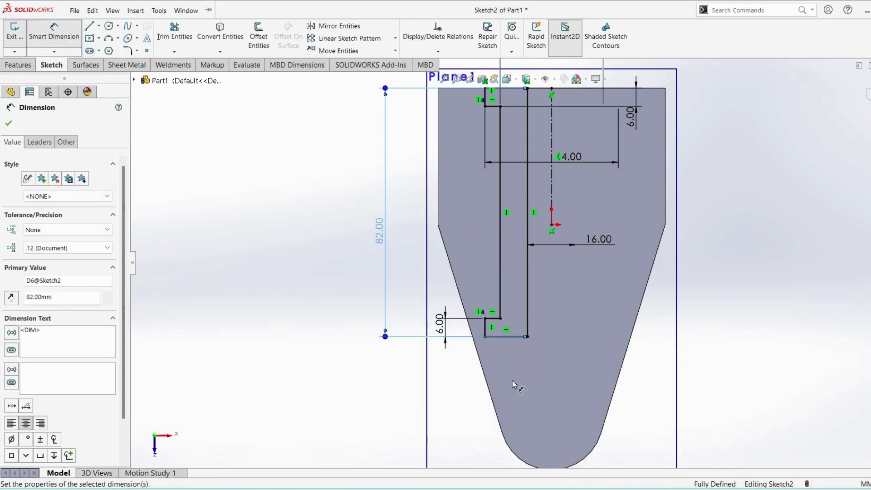
key("Escape")
- Fit the view and exit Sketch2 with its fully defined bushing profile
key("f")
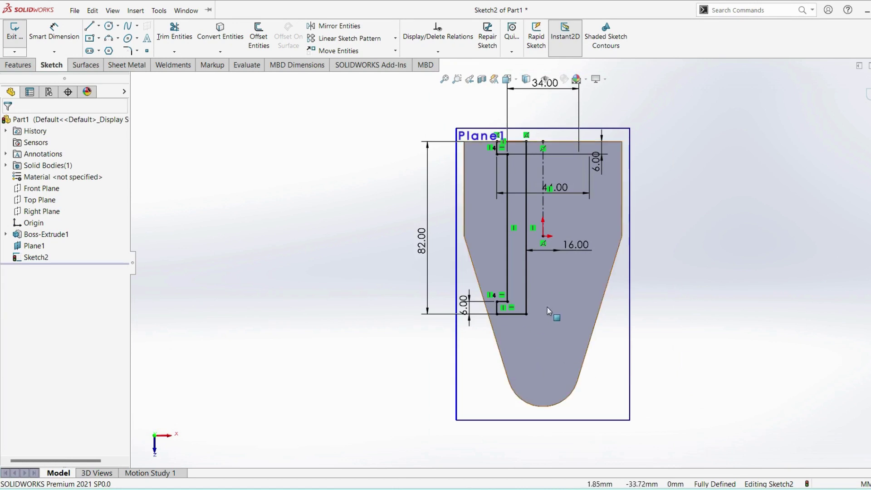
scroll(545, 304, "down", 1)
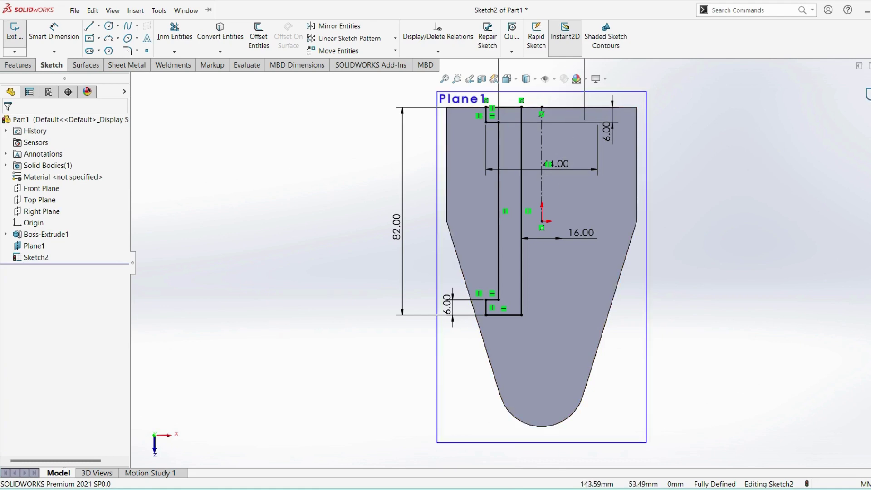
left_click(867, 95)
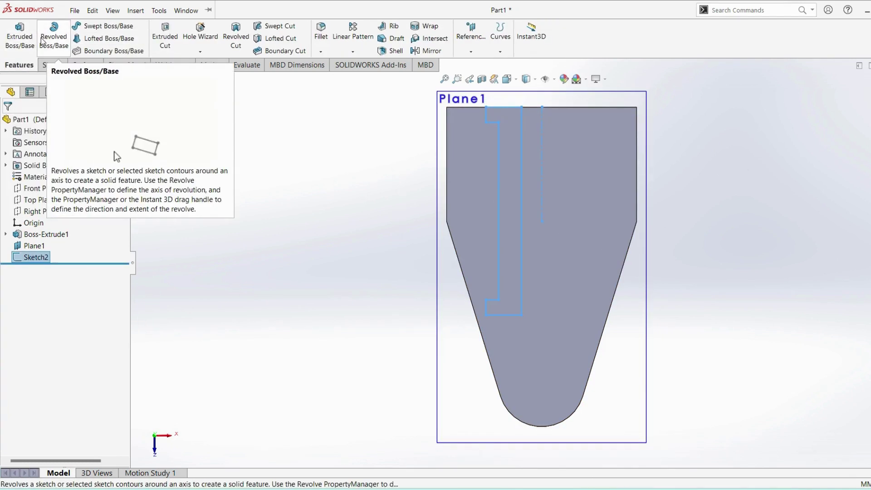
- Revolve Sketch2 360° about its centerline Line10 to form the flanged bushing
left_click(53, 39)
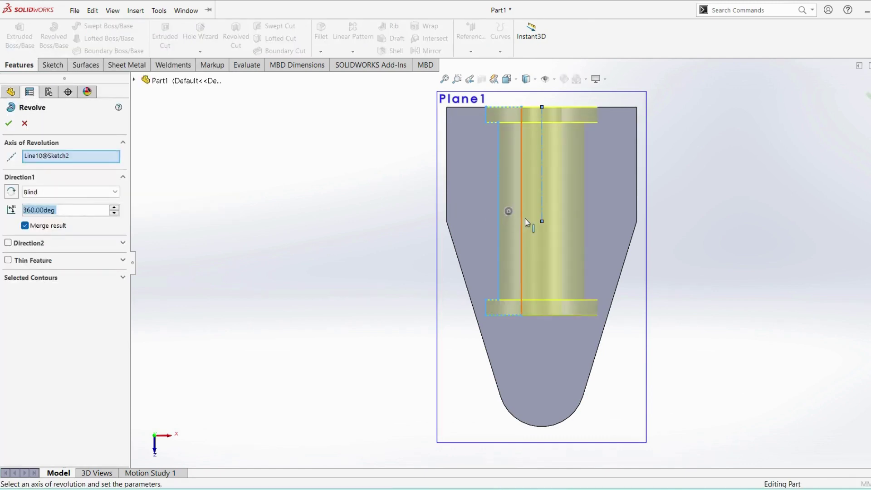
middle_click_drag(563, 295, 352, 251)
left_click(8, 123)
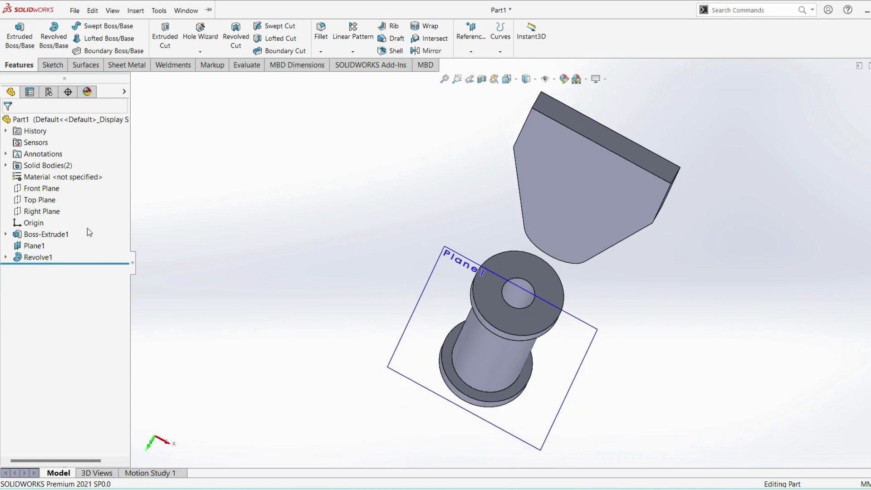
- Hide Plane1 and show the part in Isometric view
left_click(37, 247)
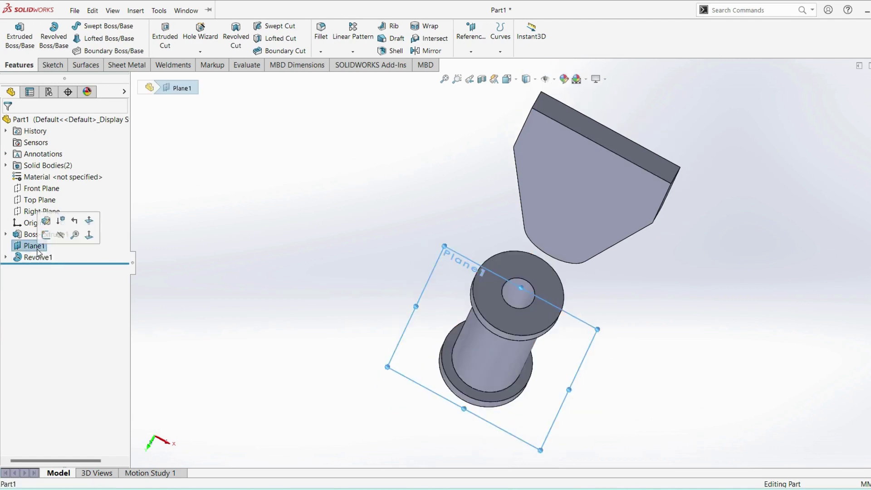
left_click(61, 234)
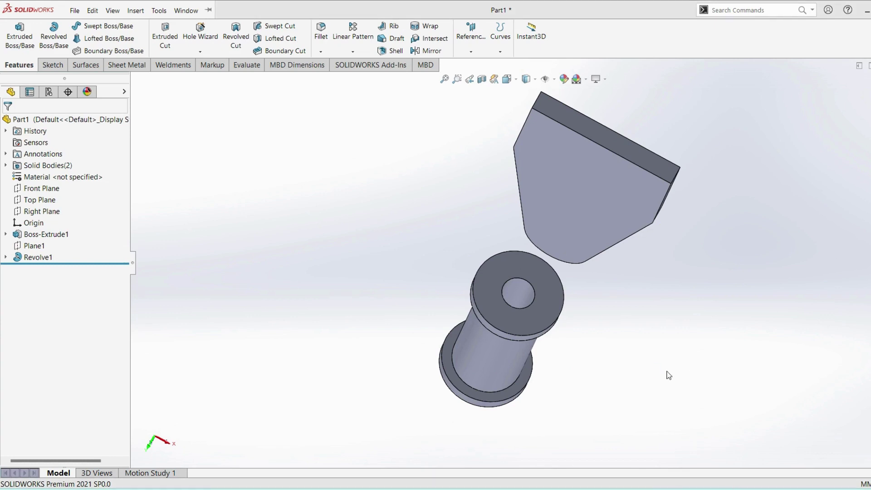
middle_click_drag(705, 290, 558, 285, "ctrl")
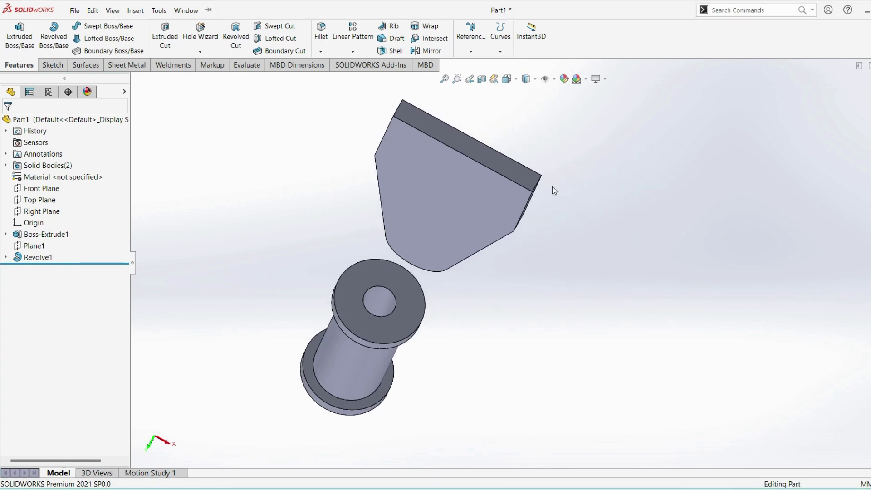
left_click(507, 79)
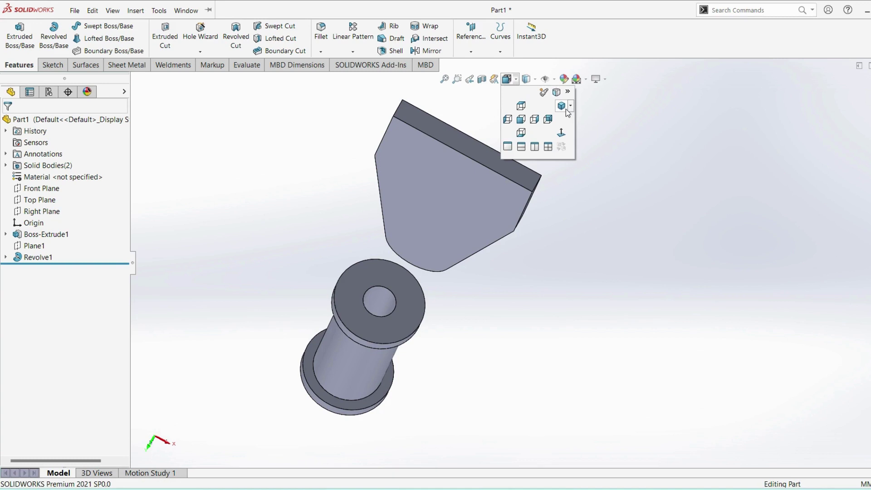
left_click(561, 105)
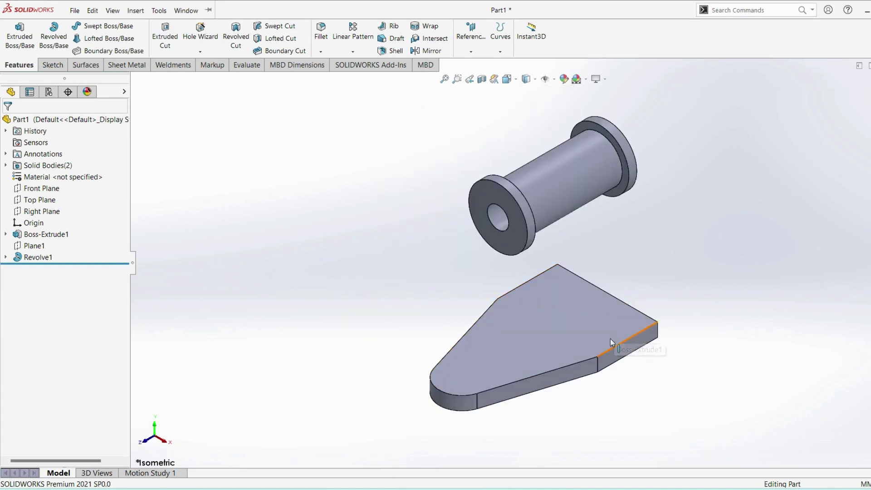
middle_click_drag(610, 338, 399, 337, "ctrl")
- Compare with the reference drawing and select the base plate's top face
key("alt+Tab")
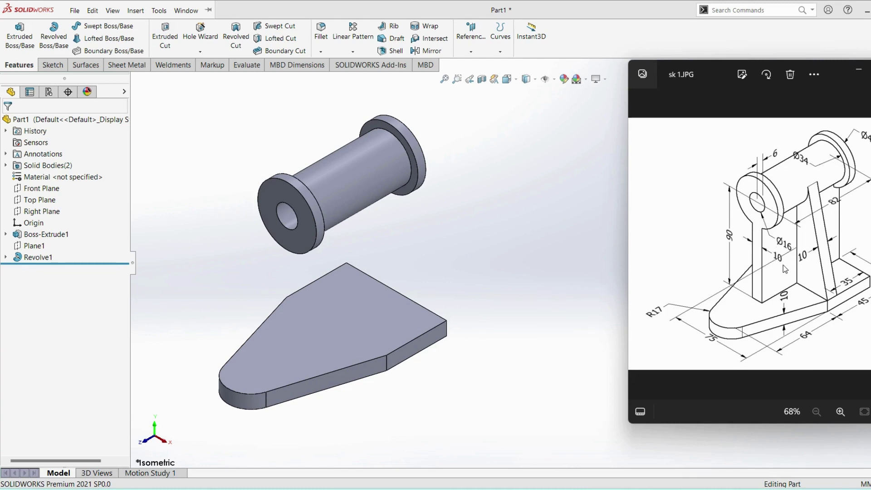
left_click(529, 192)
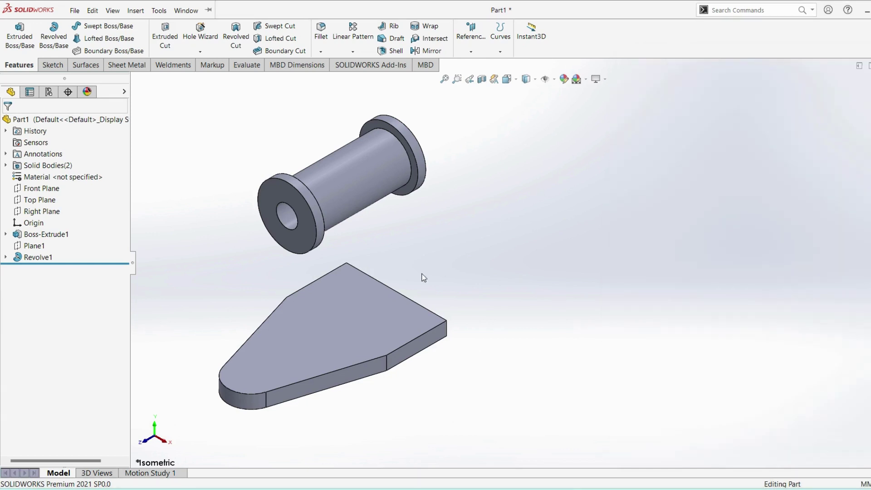
left_click(349, 320)
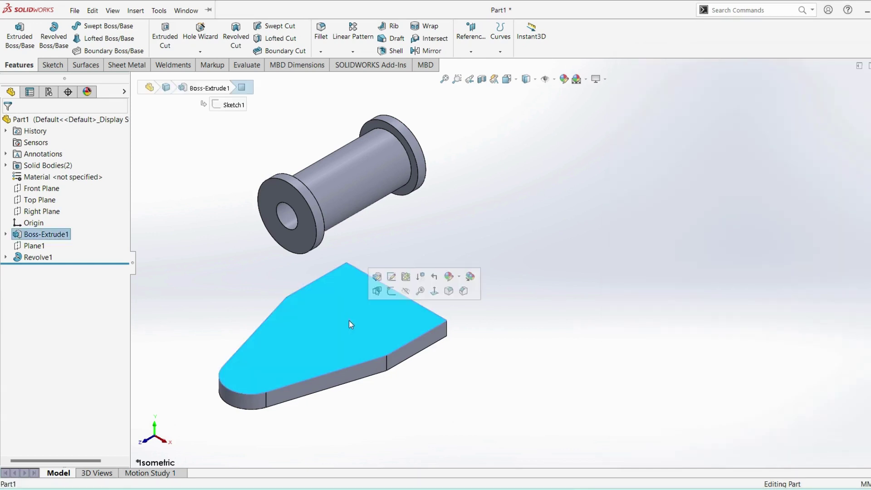
- Start Sketch3 on the base plate's top face and view it face-on
left_click(393, 293)
left_click(43, 268)
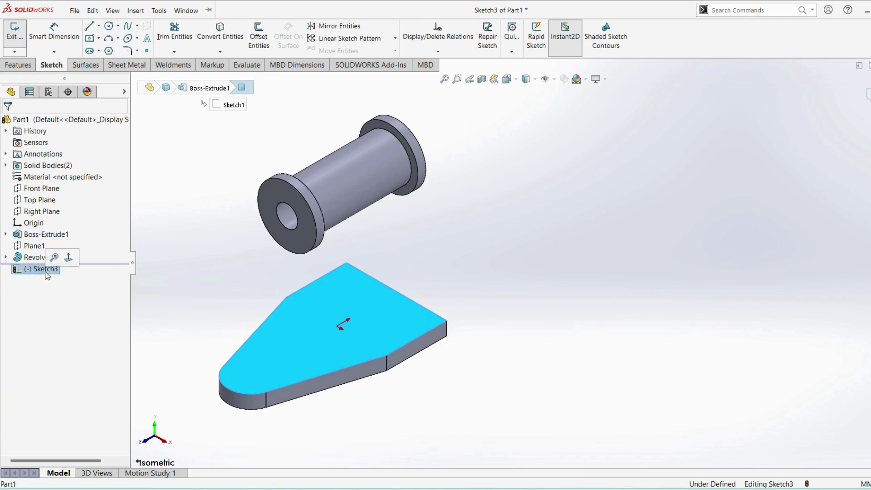
left_click(68, 253)
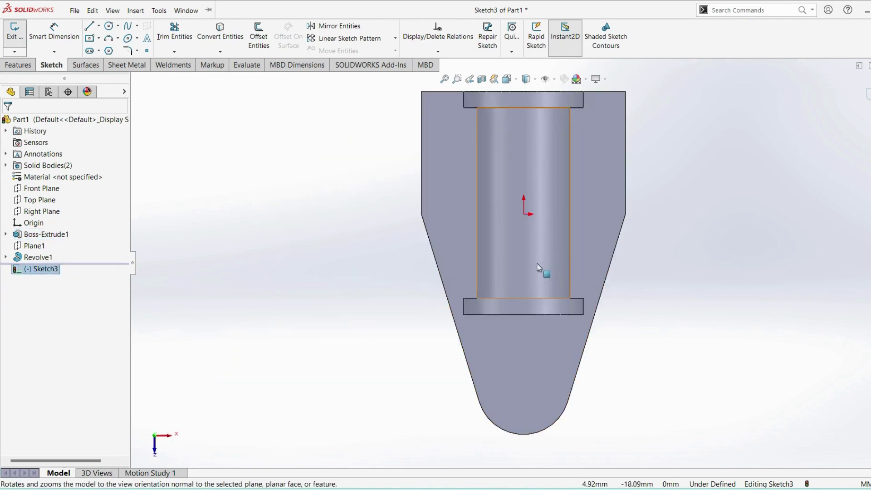
middle_click_drag(544, 268, 519, 321, "ctrl")
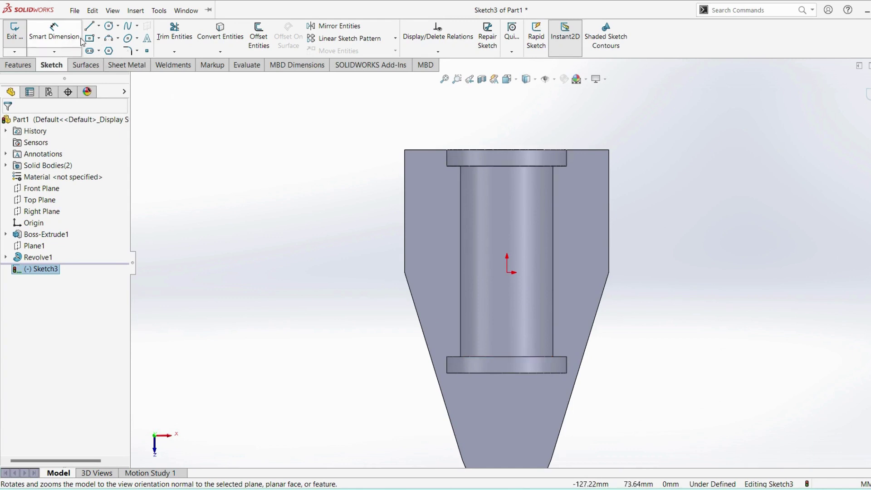
- Draw a corner rectangle from the top edge down to the bottom flange
left_click(98, 38)
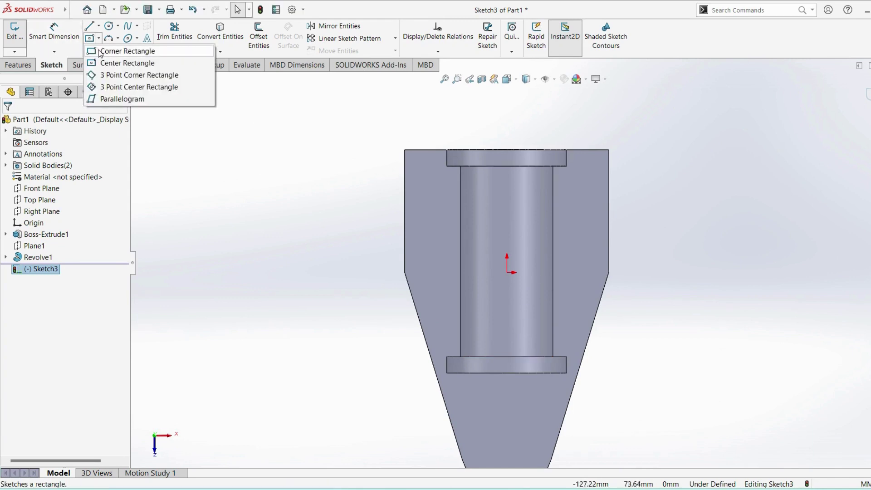
left_click(111, 51)
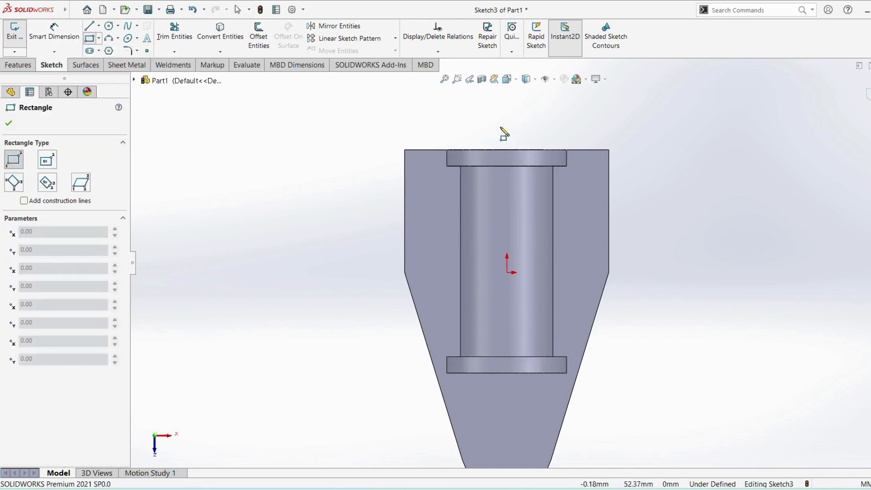
left_click(488, 150)
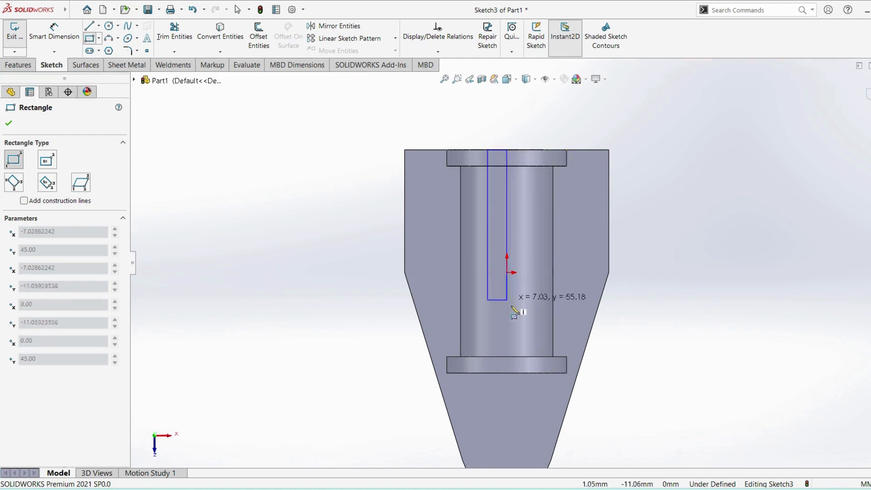
left_click(528, 373)
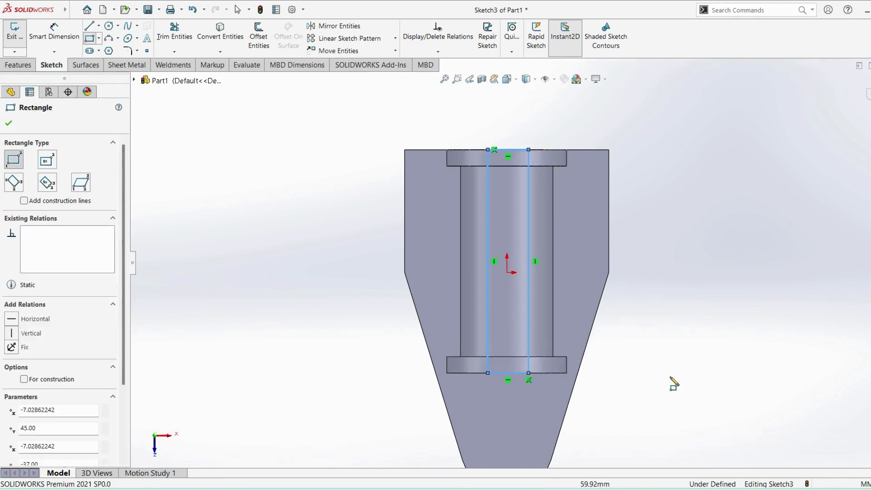
key("Escape")
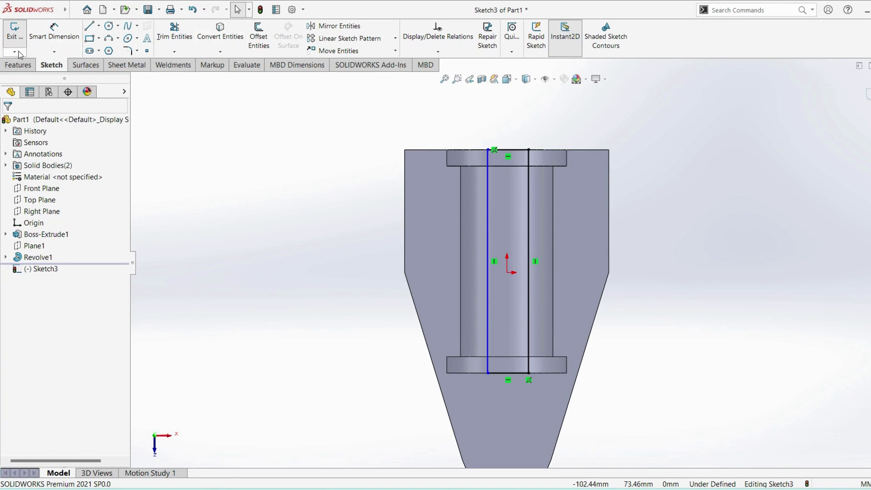
- Dimension the rectangle's top edge to 10 mm width
left_click(68, 32)
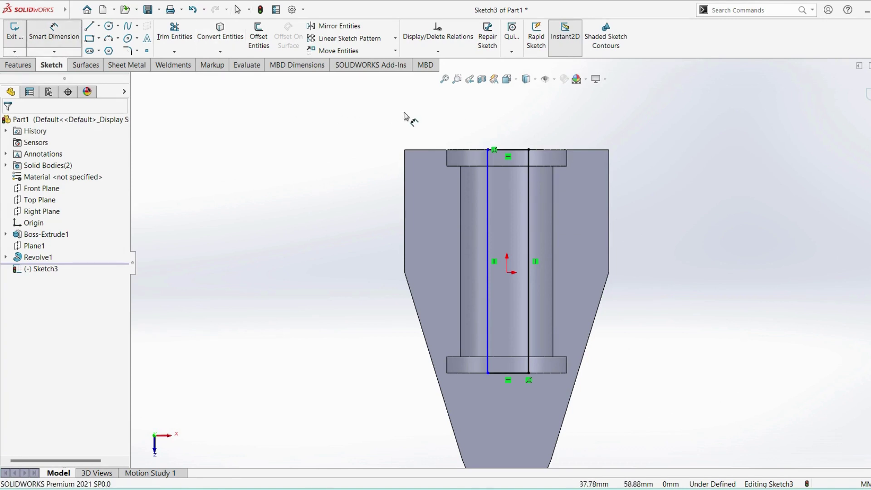
left_click(517, 150)
left_click(506, 131)
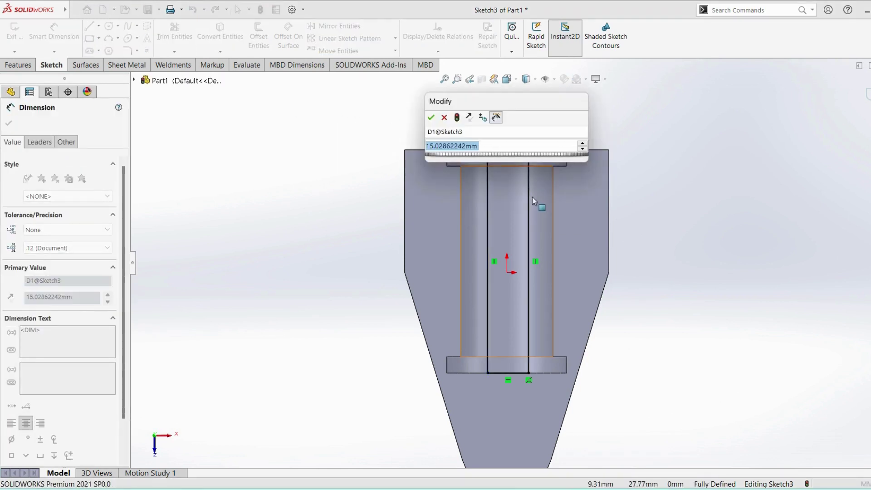
type("10")
key("Return")
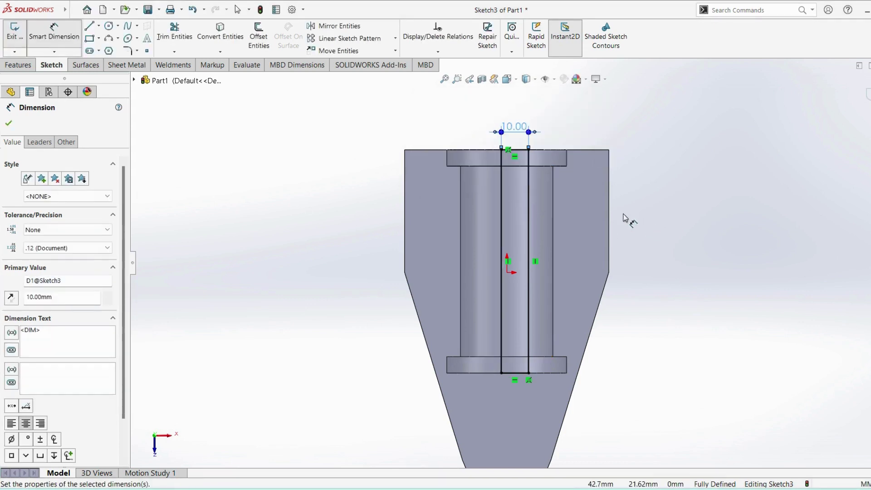
key("Escape")
- Accept a driven origin dimension and delete the bottom-right corner's coincident relation
left_click(54, 31)
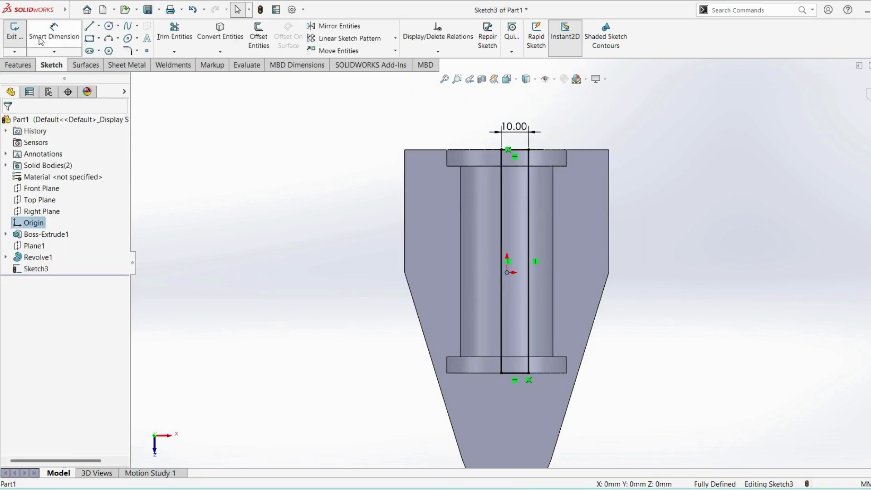
left_click(500, 203)
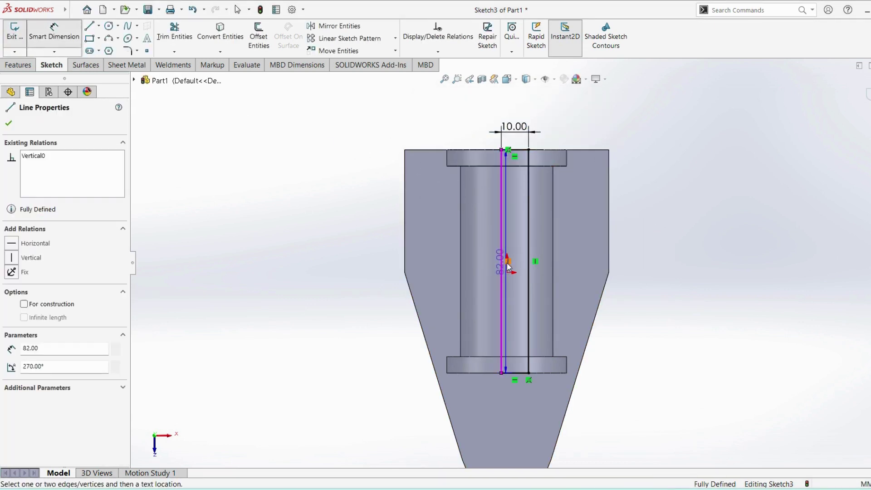
left_click(508, 273)
left_click(459, 234)
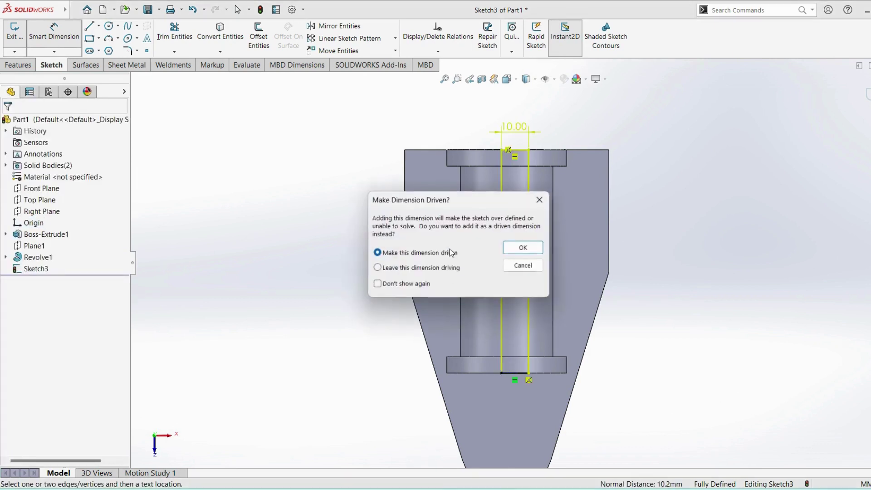
left_click(524, 248)
key("Escape")
left_click(529, 374)
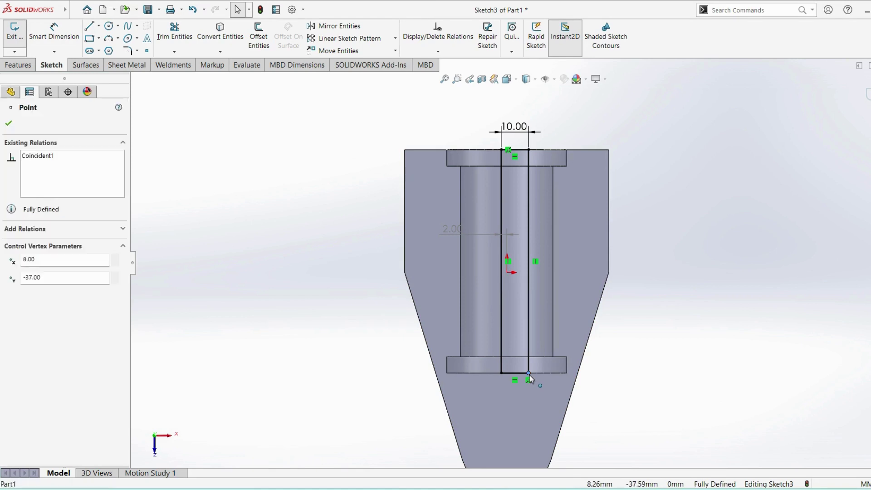
left_click(529, 382)
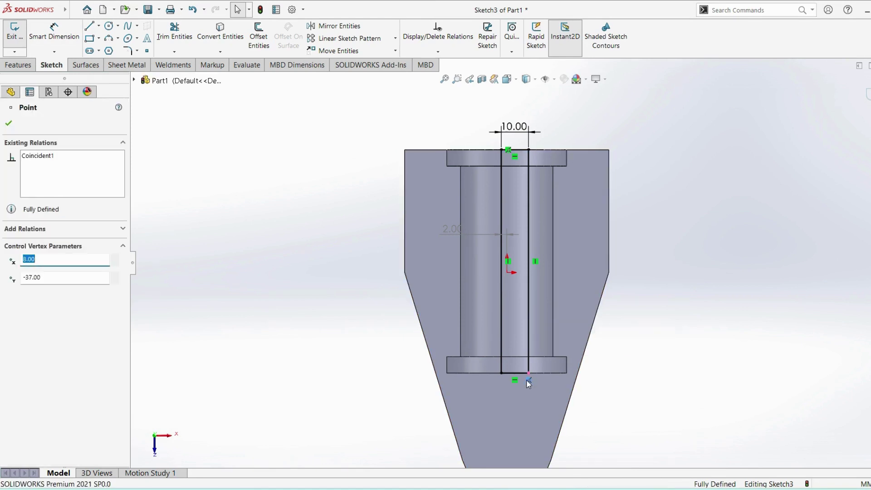
key("Delete")
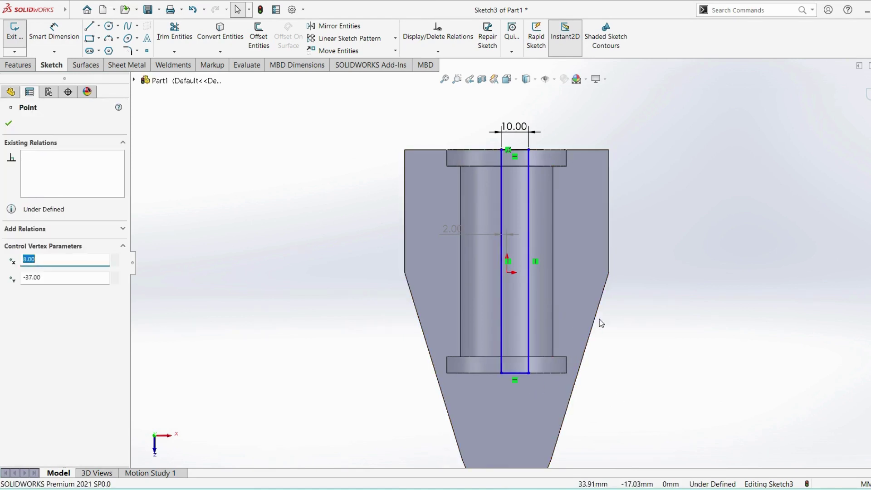
key("Escape")
- Offset the rectangle's left side 5 mm from the origin
left_click(54, 32)
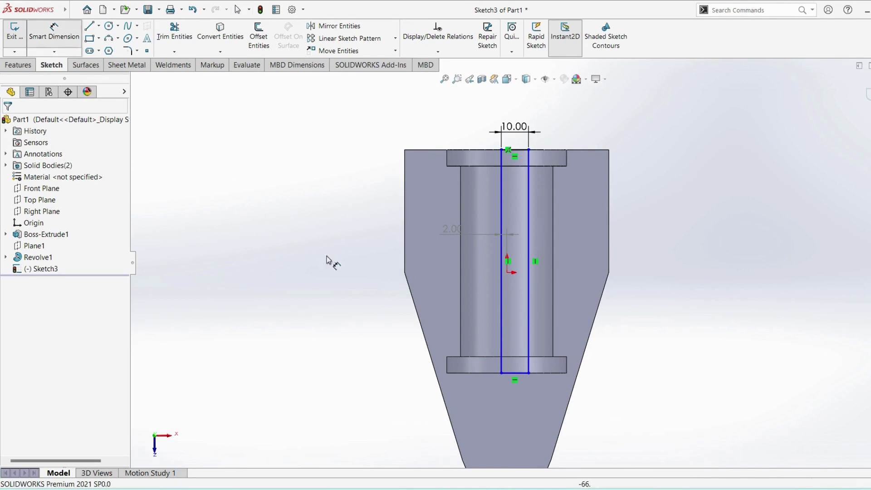
left_click(501, 362)
left_click(507, 273)
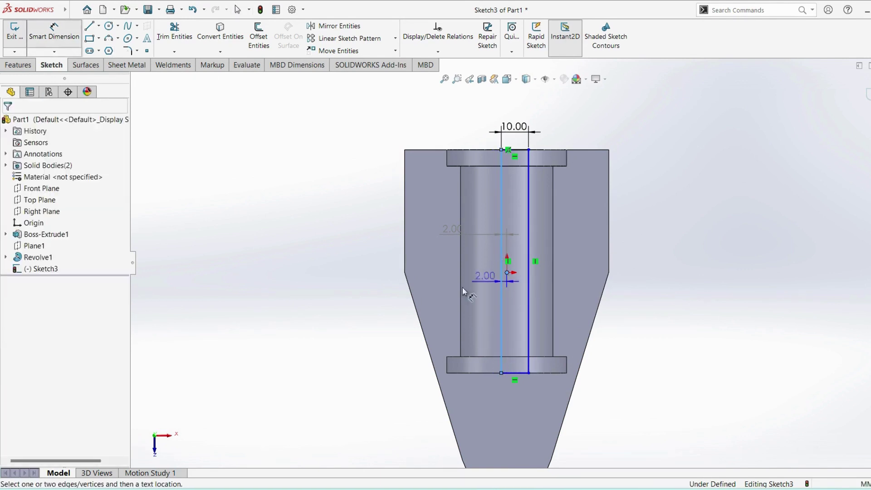
left_click(467, 290)
type("1")
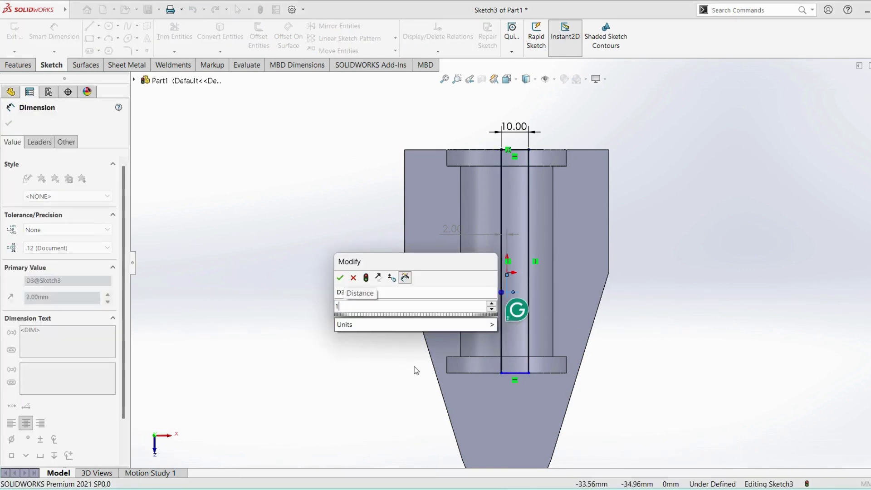
key("BackSpace")
type("5")
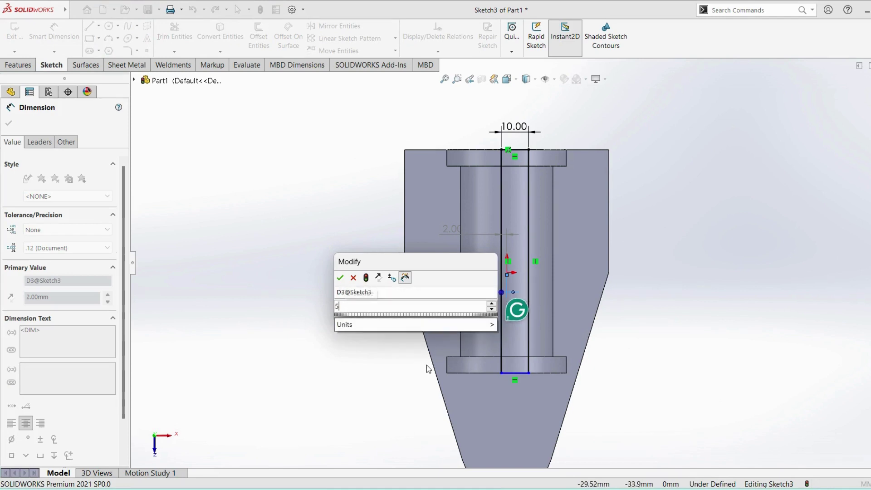
key("Return")
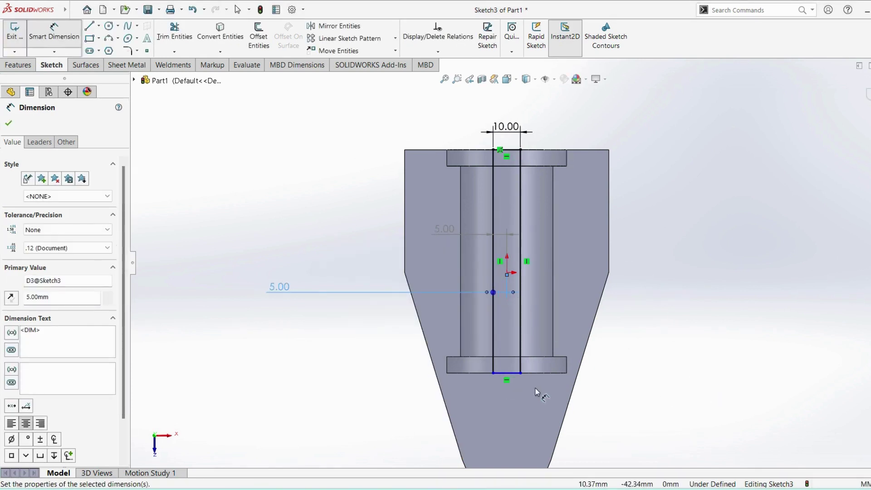
key("Escape")
left_click(507, 373)
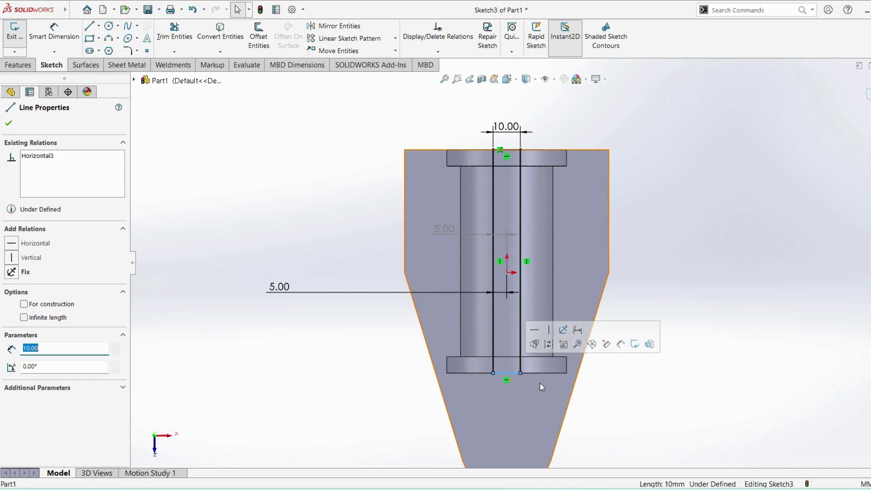
key("Escape")
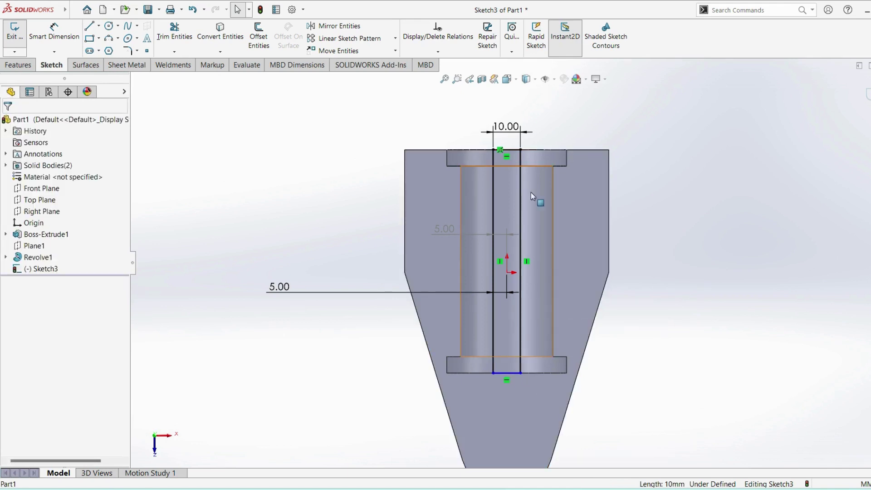
- Set the rectangle height to 82 mm and exit Sketch3
left_click(54, 31)
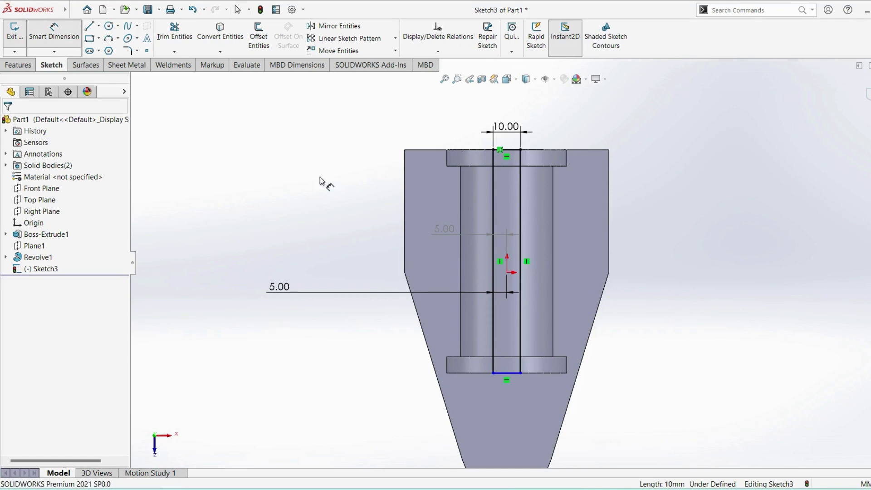
left_click(494, 253)
left_click(349, 272)
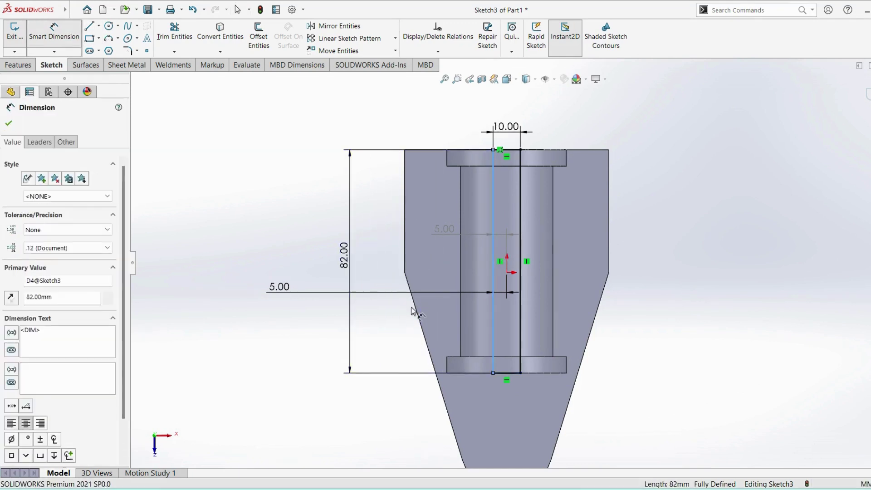
left_click(272, 240)
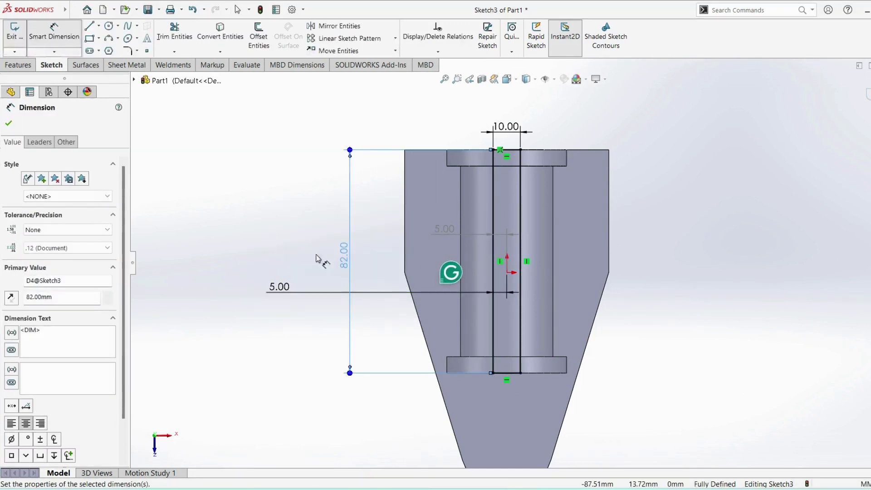
left_click(696, 383)
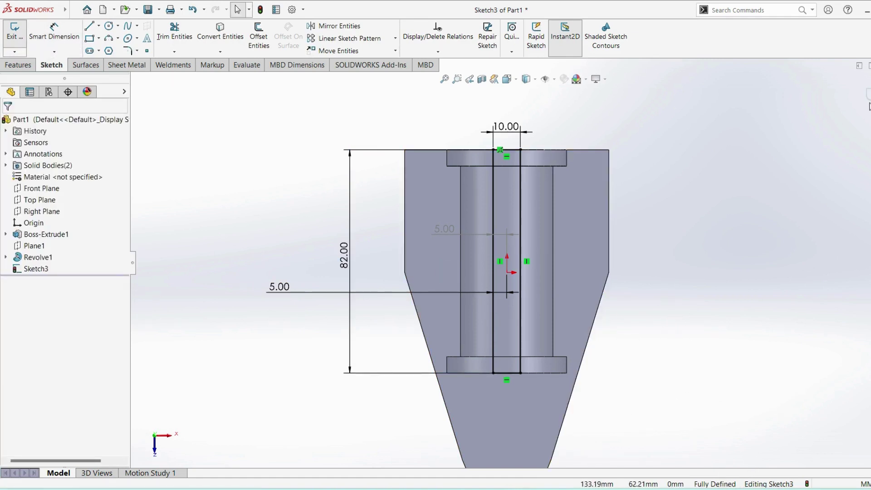
left_click(866, 94)
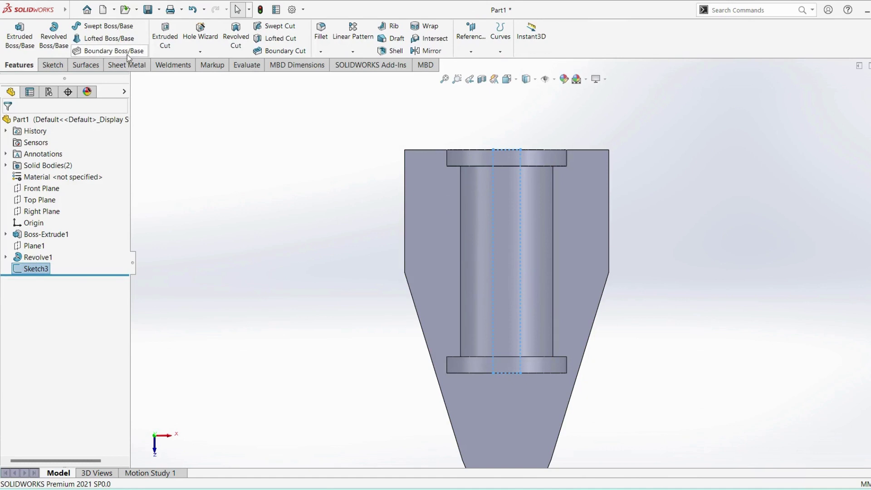
- Extrude Sketch3's rectangle Up To Next, forming the web that joins base and bushing
left_click(18, 37)
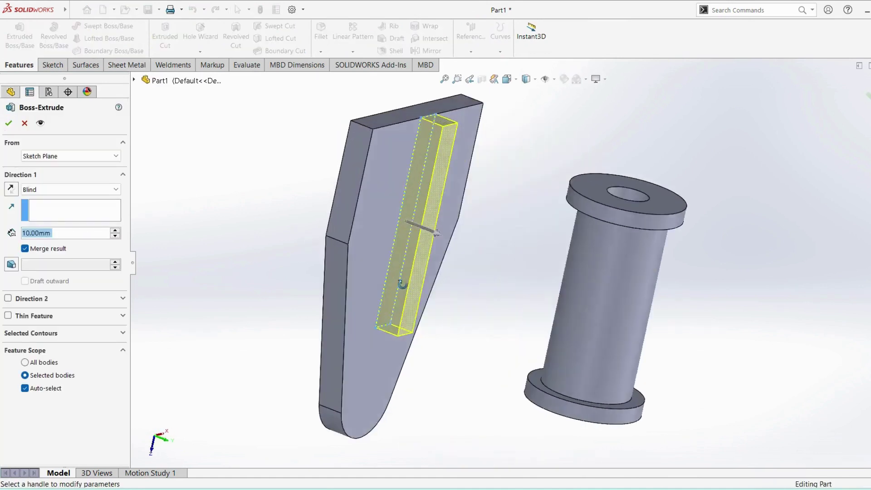
left_click(103, 189)
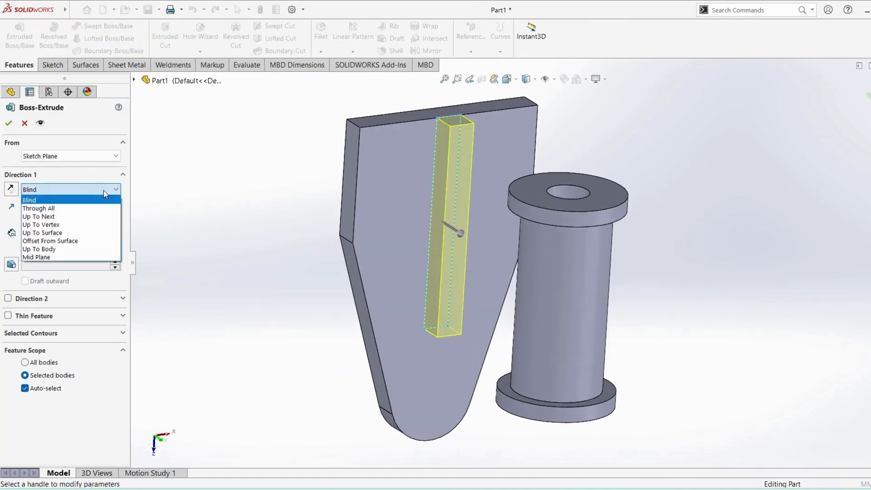
left_click(84, 217)
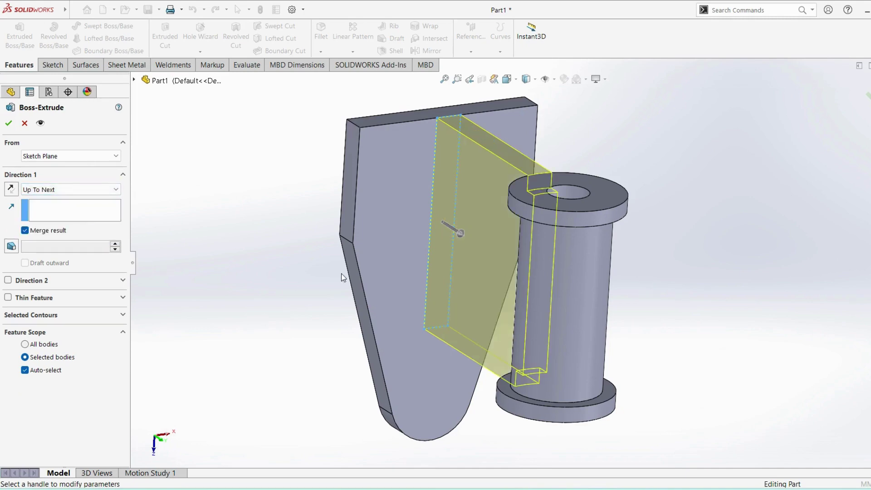
middle_click_drag(342, 273, 399, 278)
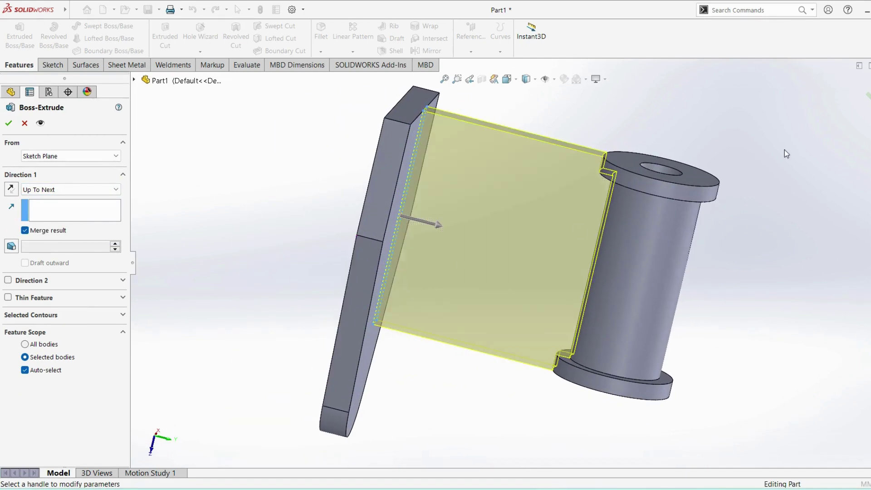
left_click(866, 95)
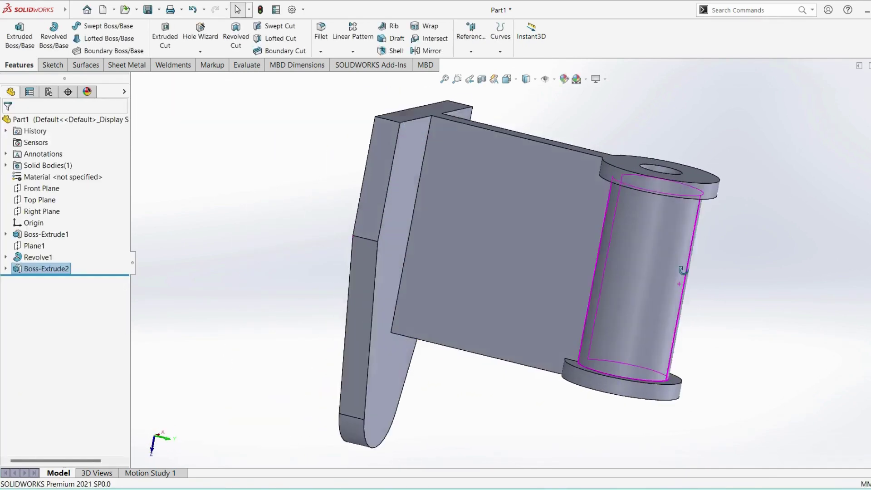
mouse_move(612, 258)
middle_mouse_down()
mouse_move(563, 260)
mouse_move(606, 263)
middle_mouse_up()
middle_click_drag(820, 330, 814, 298)
left_click(520, 85)
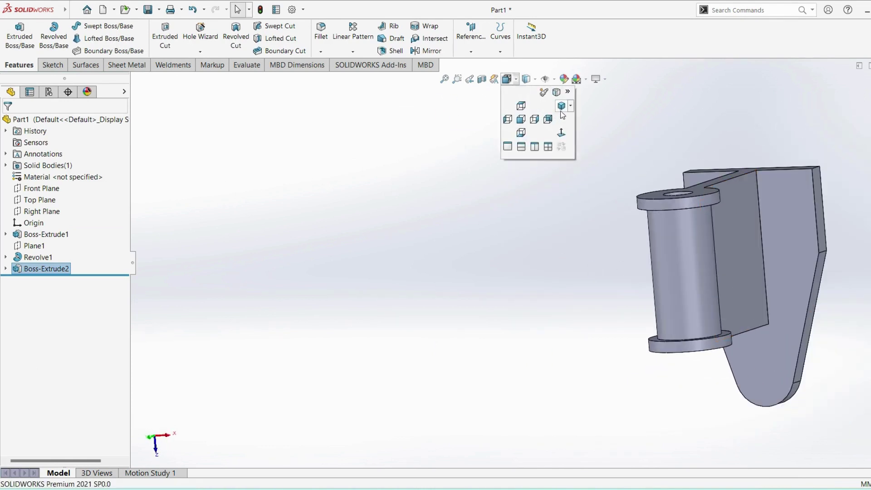
left_click(563, 114)
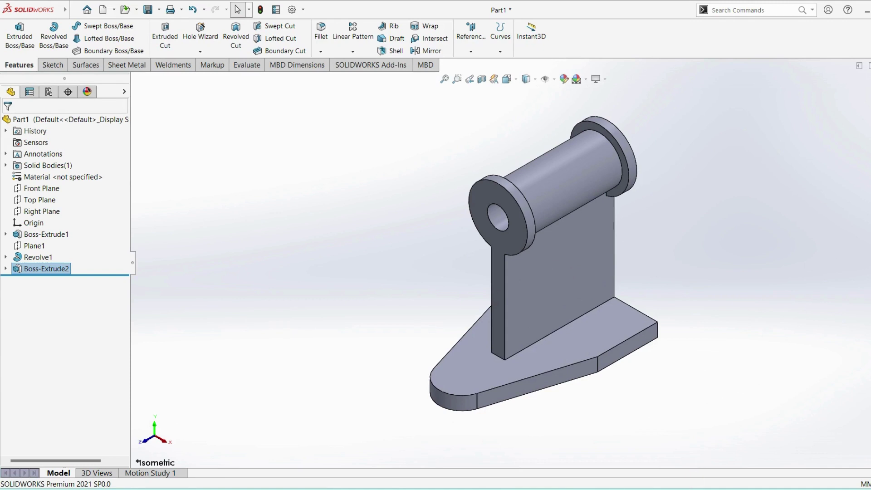
key("alt+Tab")
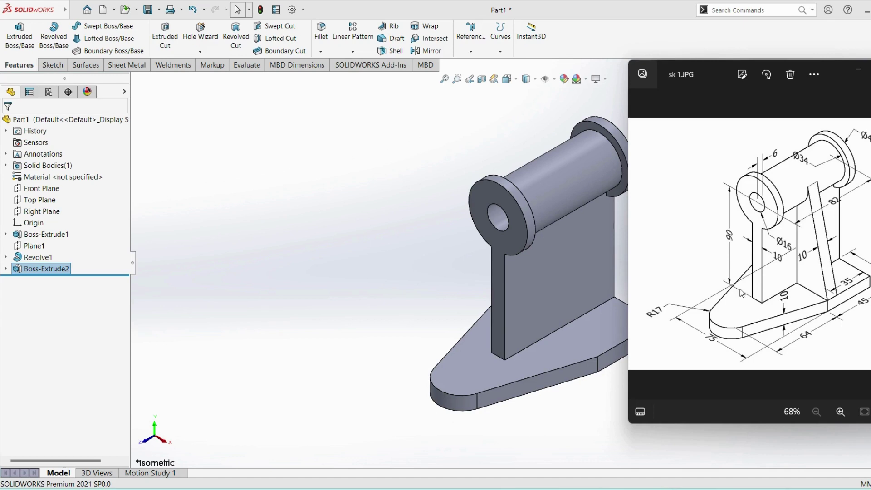
left_click(591, 426)
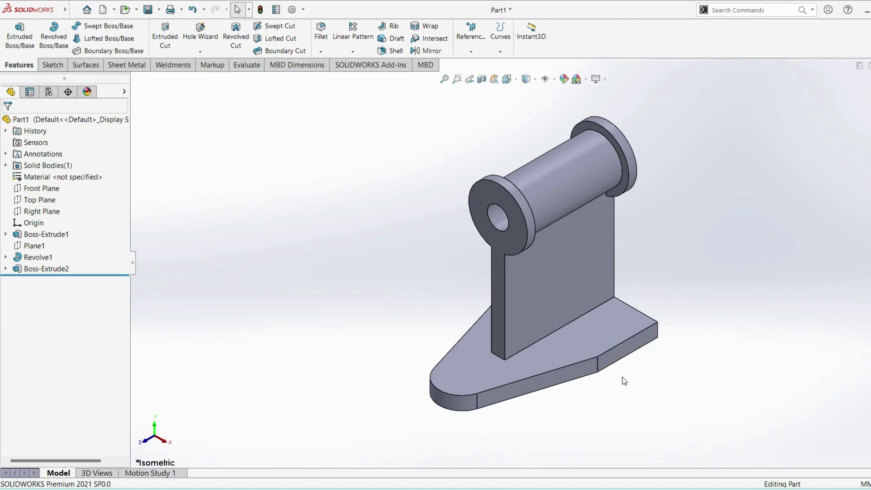
middle_click_drag(625, 381, 473, 395, "ctrl")
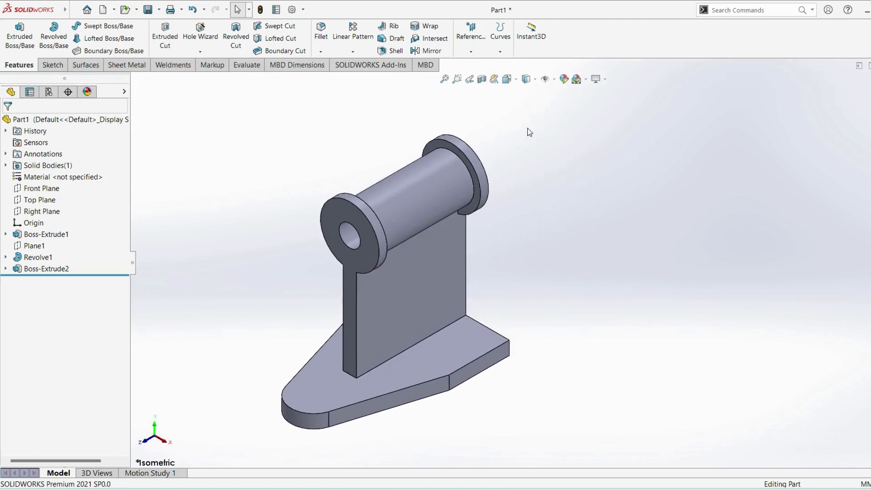
middle_click_drag(515, 344, 565, 373)
left_click(502, 351)
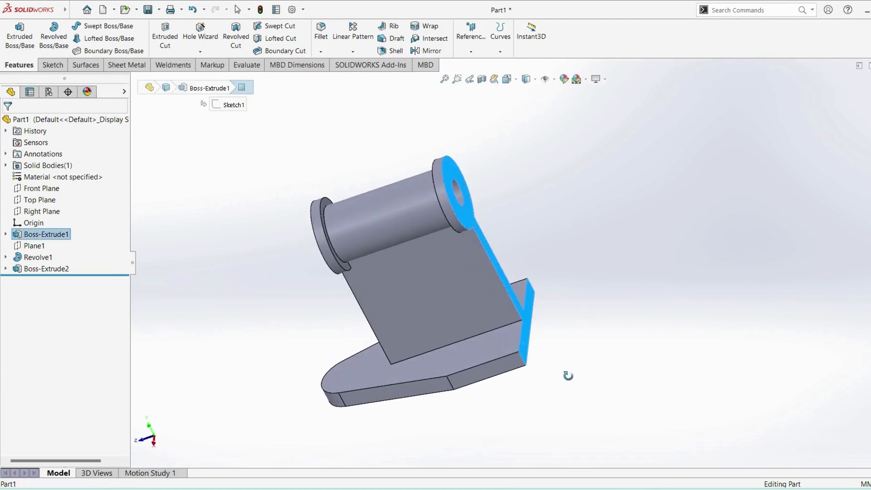
- Create Plane2 offset 35 mm from the base end face, with the offset flipped toward the part
left_click(470, 52)
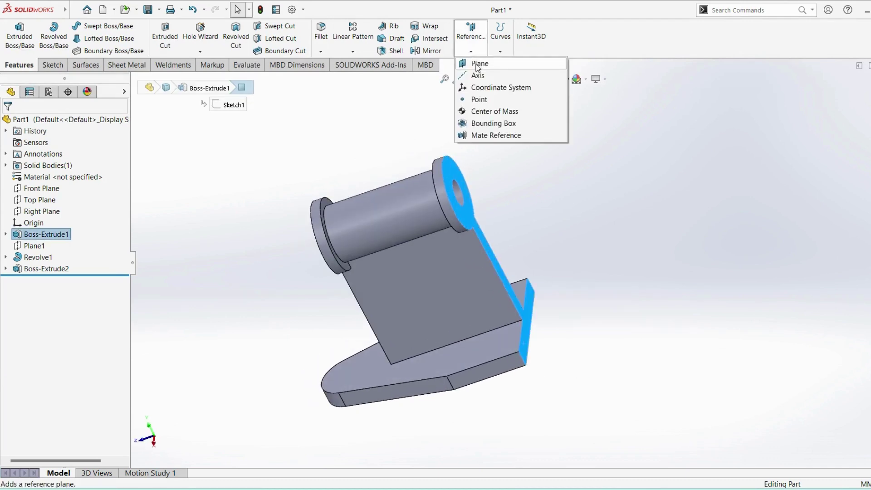
left_click(477, 64)
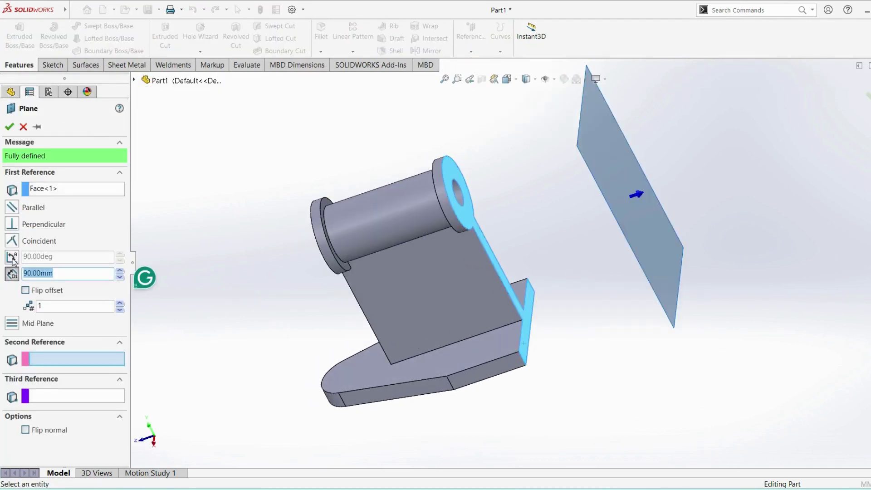
left_click(25, 290)
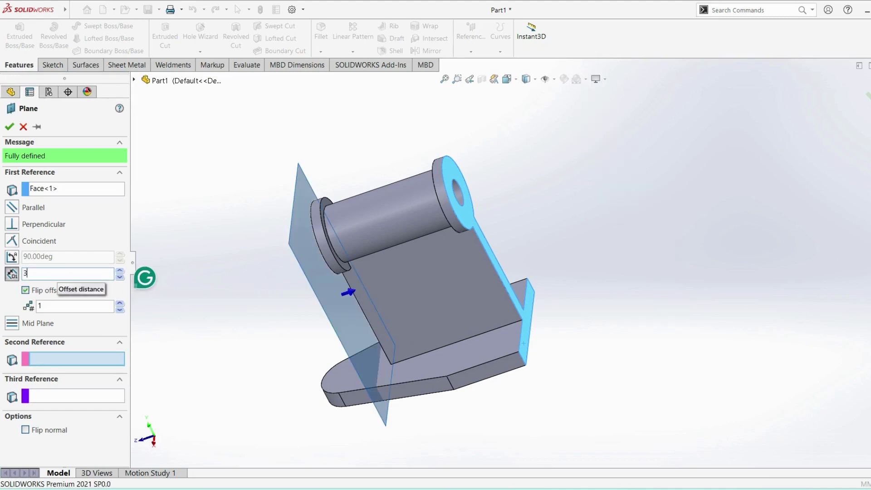
left_click(55, 274)
type("35")
key("Return")
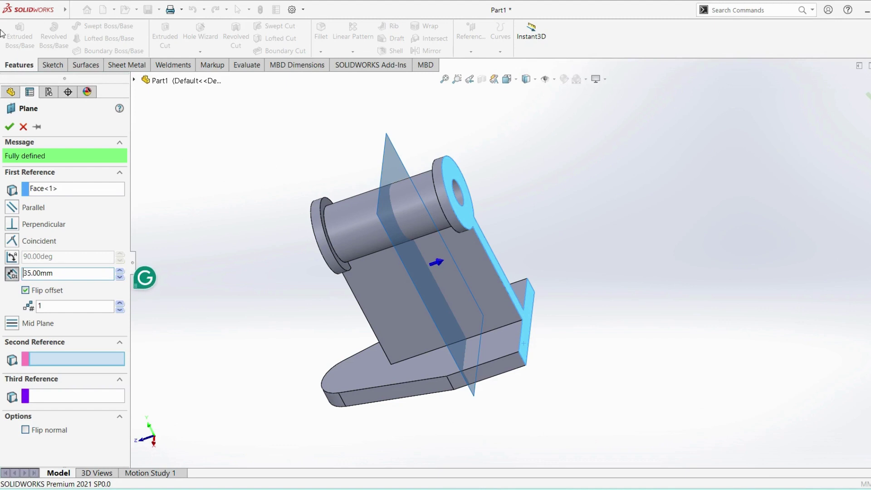
left_click(9, 127)
middle_click_drag(595, 273, 622, 248)
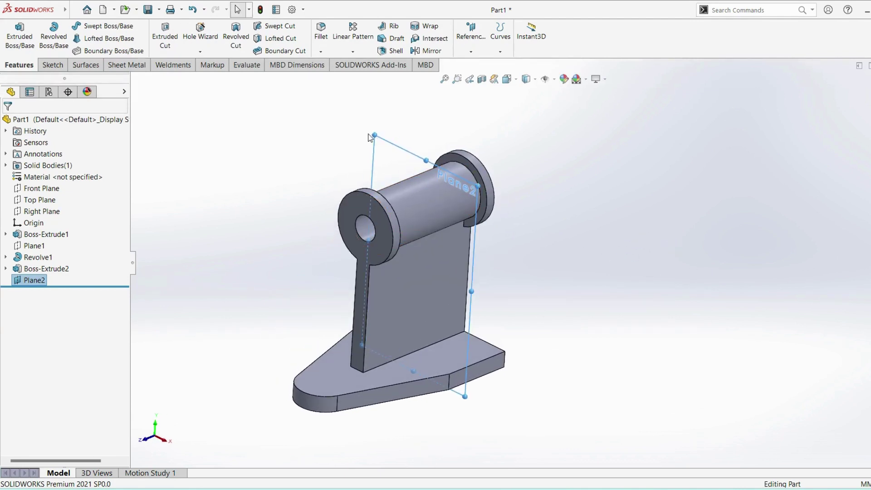
left_click(715, 245)
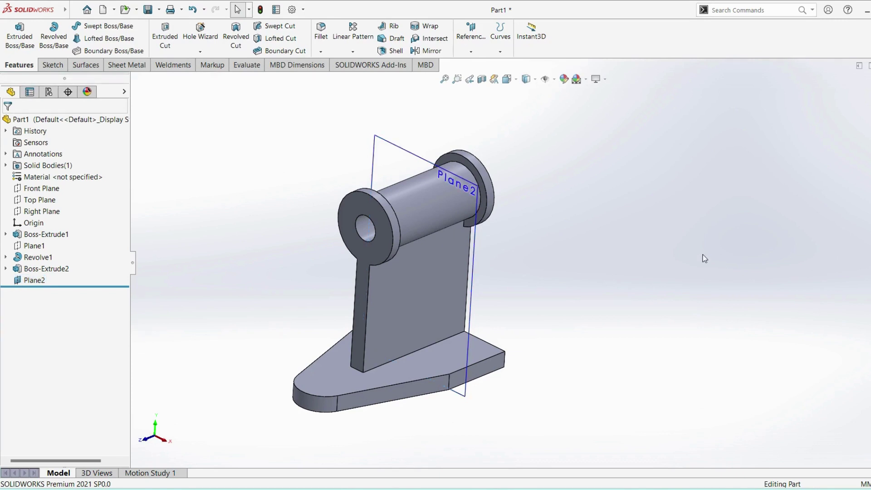
left_click(482, 81)
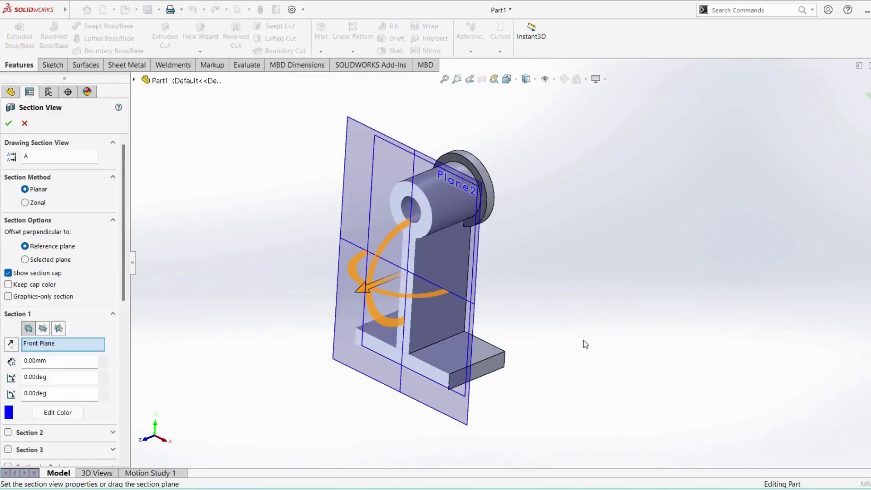
left_click_drag(364, 284, 345, 294)
middle_click_drag(510, 373, 2, 330)
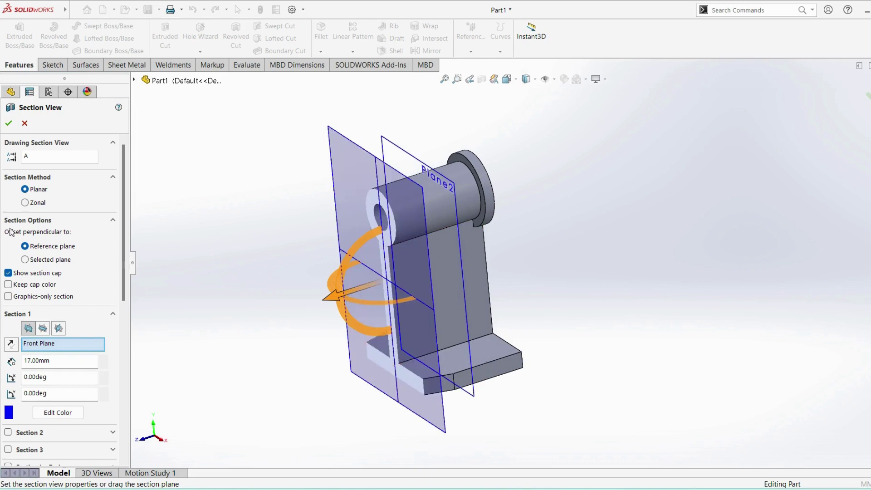
left_click(10, 124)
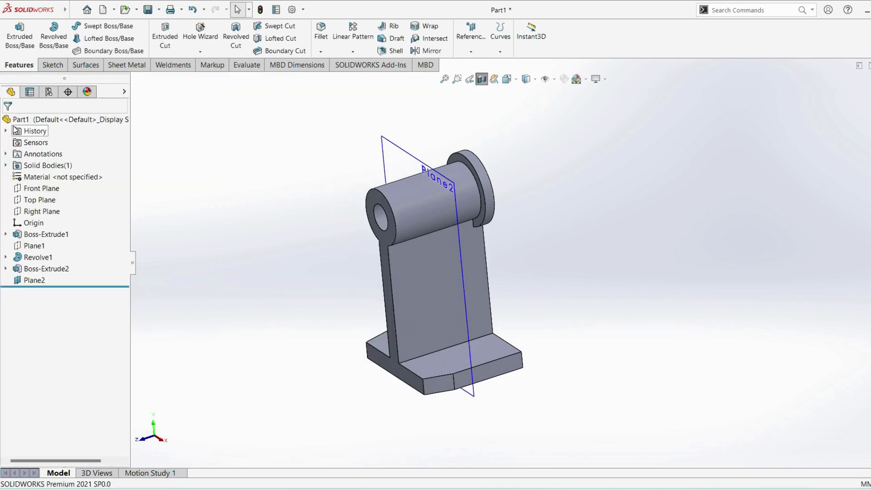
left_click(451, 186)
- Start Sketch4 on Plane2 and view it face-on
left_click(491, 154)
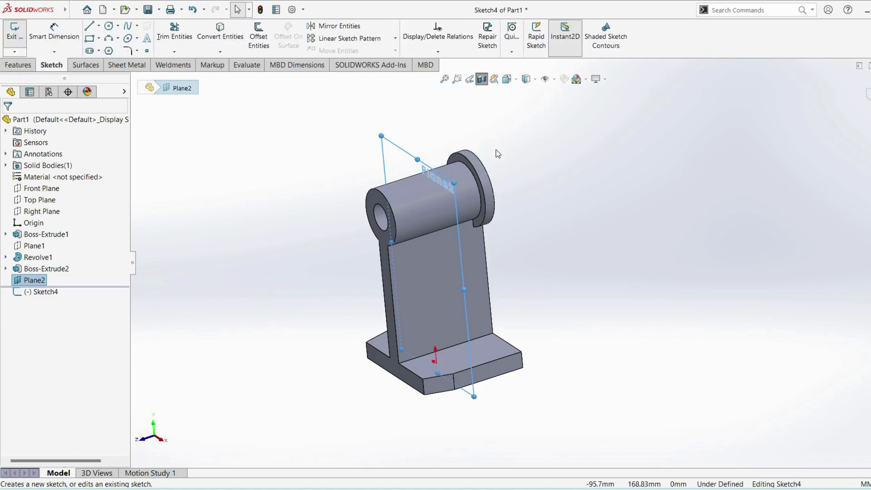
left_click(43, 292)
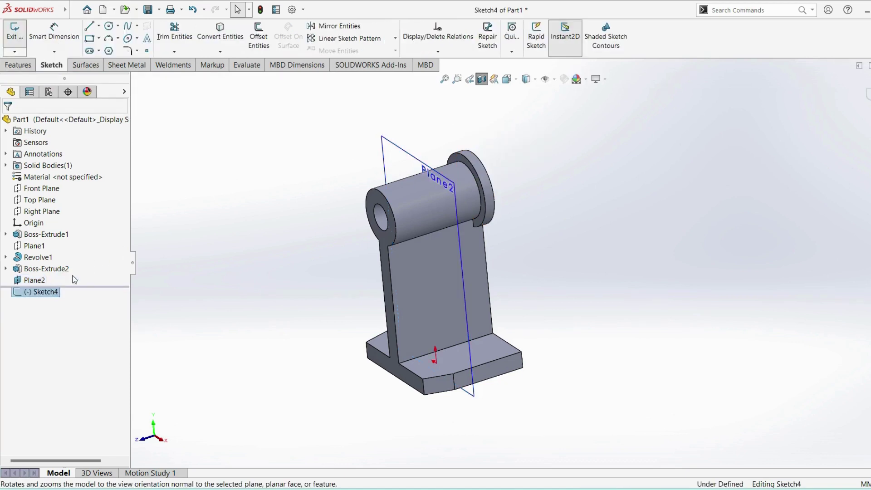
left_click(75, 277)
middle_click_drag(529, 216, 462, 245)
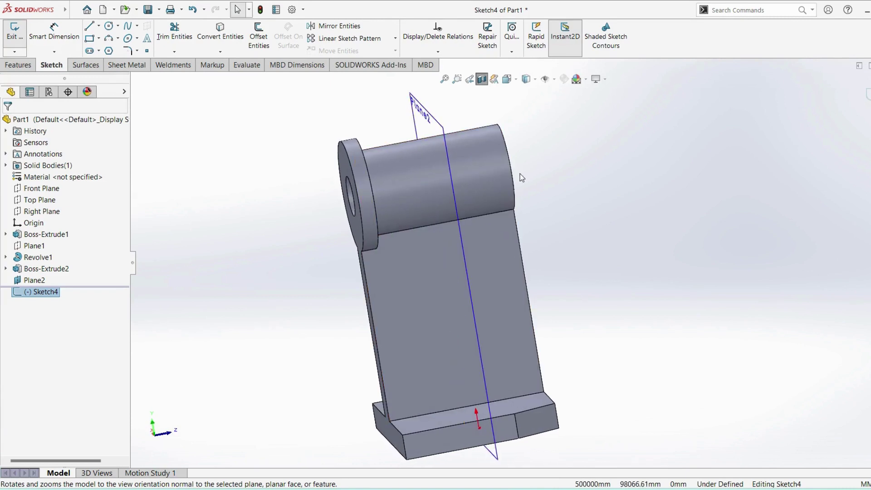
- Check Plane2's position with a section view on the front flange face moved 12 mm in, then close it
left_click(481, 79)
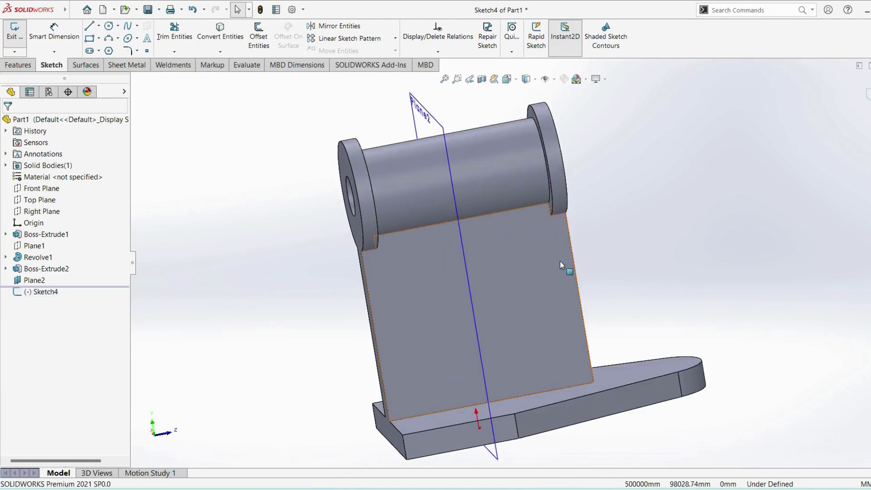
middle_click_drag(566, 267, 589, 262)
left_click(481, 80)
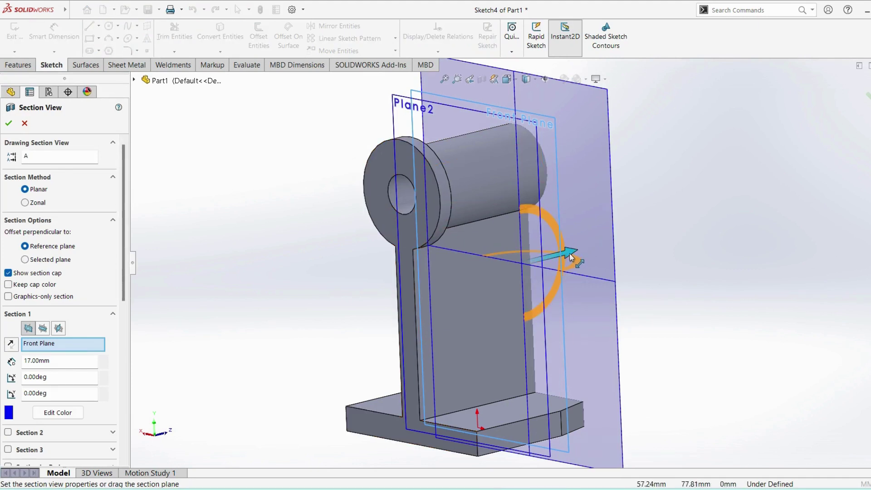
left_click_drag(568, 255, 638, 243)
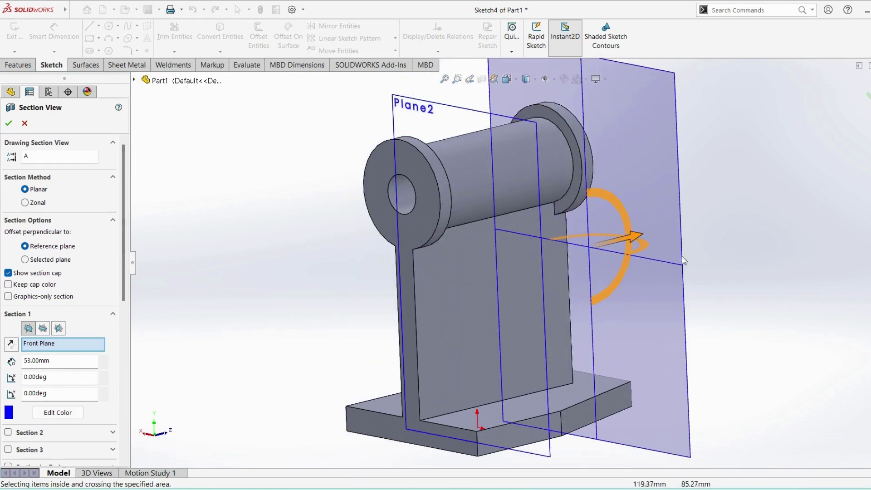
left_click(417, 175)
mouse_move(380, 306)
left_mouse_down()
mouse_move(362, 303)
mouse_move(390, 295)
left_mouse_up()
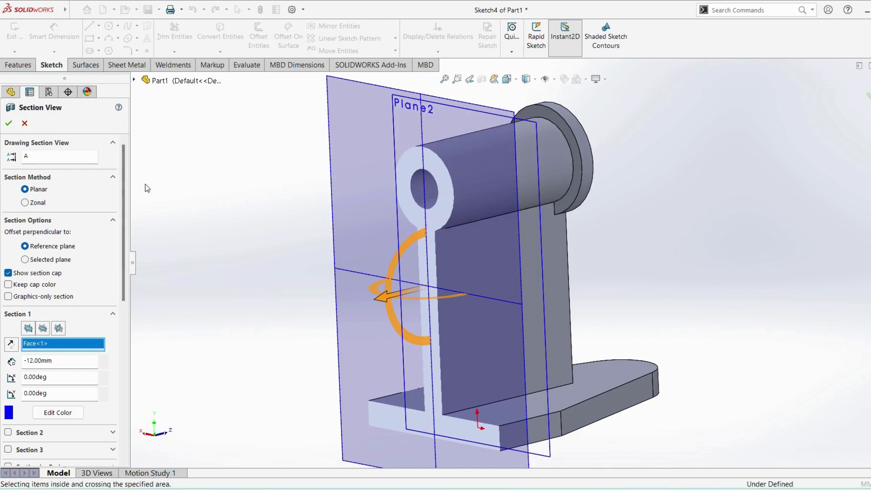
left_click(8, 123)
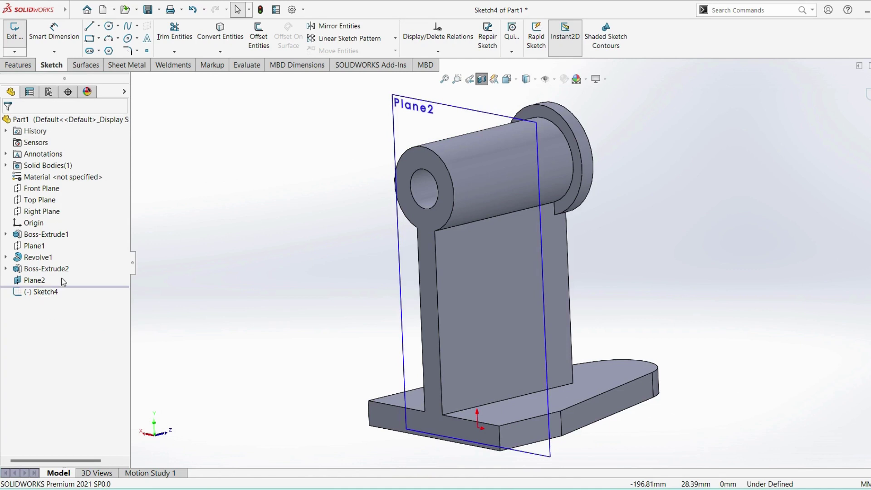
- Looking Normal To Plane2, draw the rib lines: bushing-to-base slant, base top edge, and web edge
left_click(507, 79)
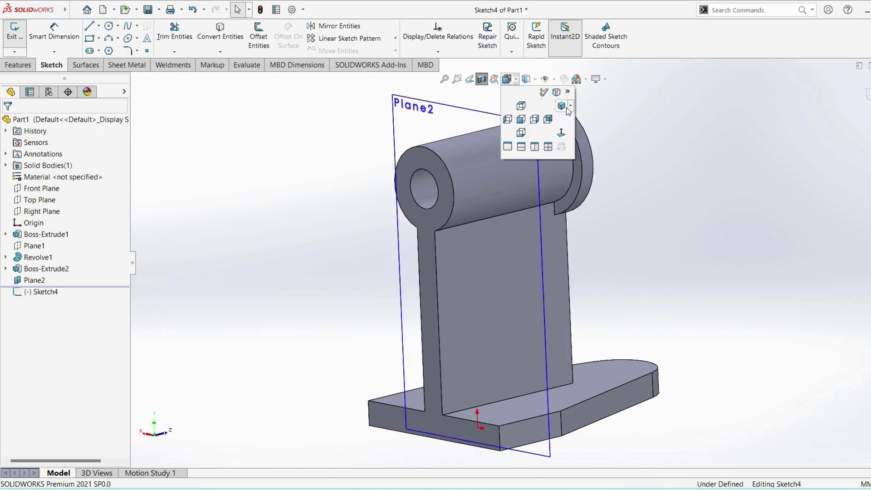
left_click(561, 132)
scroll(635, 158, "down", 2)
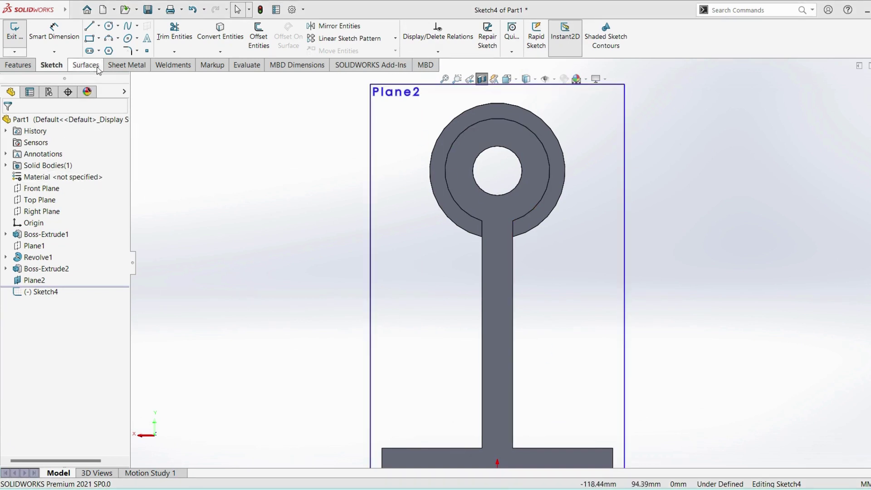
left_click(89, 26)
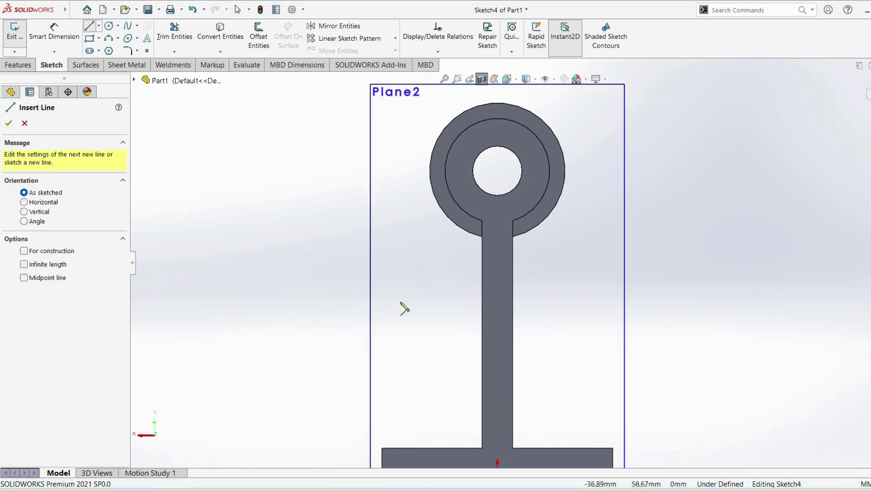
left_click(445, 170)
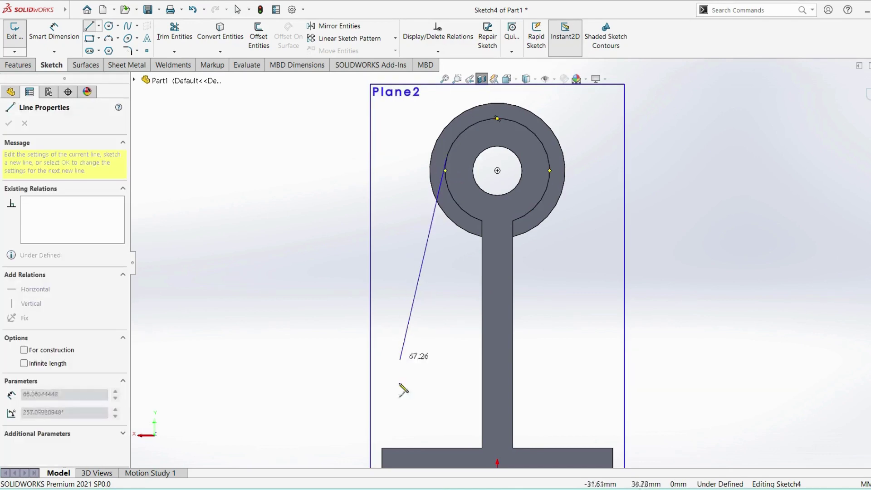
left_click(382, 447)
left_click(481, 448)
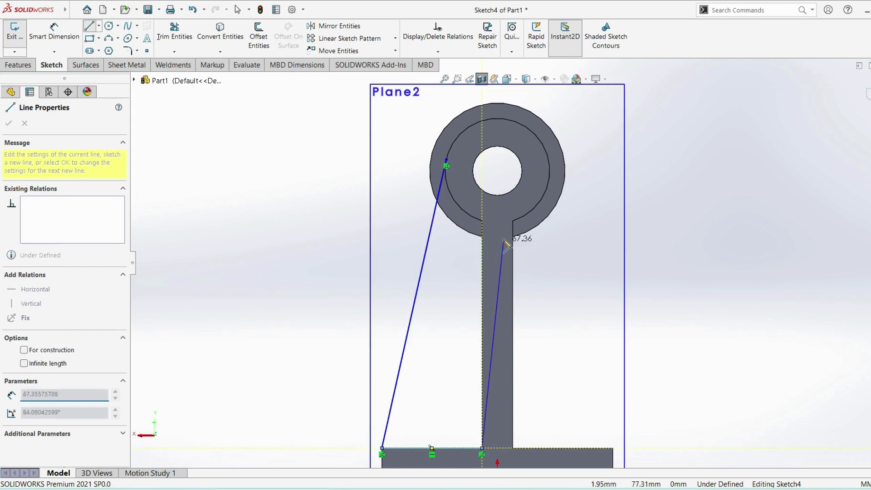
left_click(482, 222)
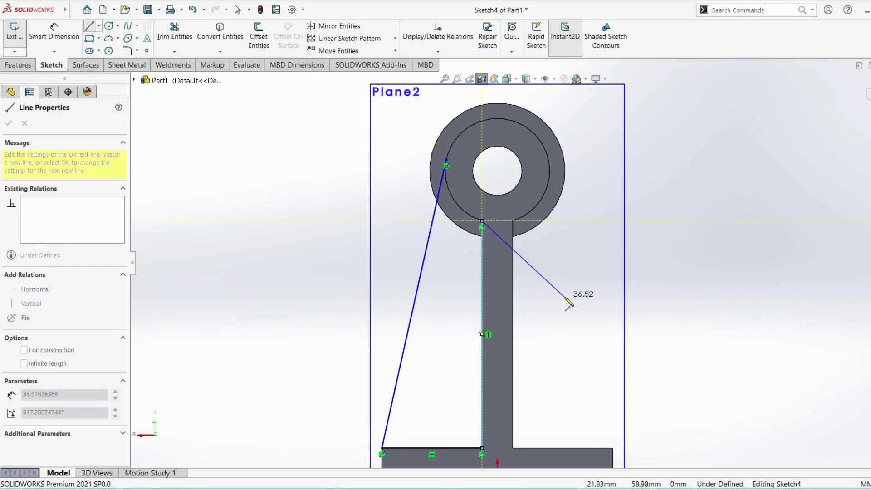
key("Escape")
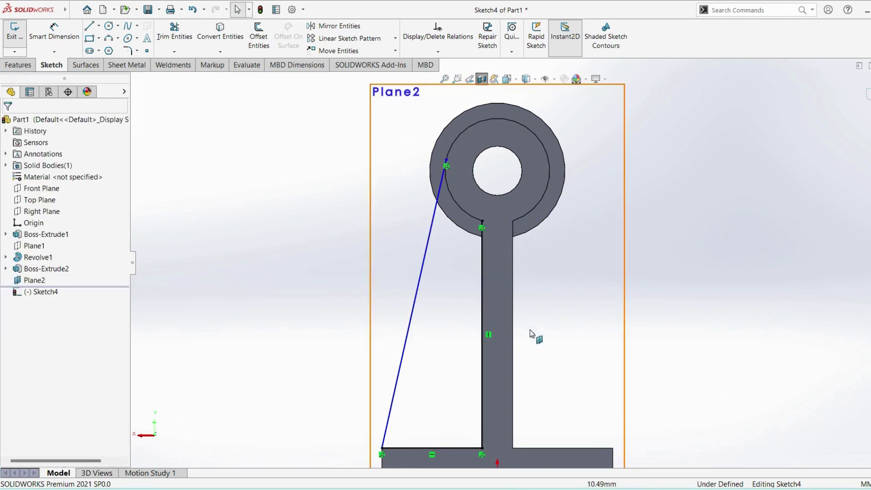
- Select the slanted rib line and inner circle, then orbit into 3D to inspect the hub junction
scroll(528, 345, "up", 1)
scroll(529, 356, "down", 1)
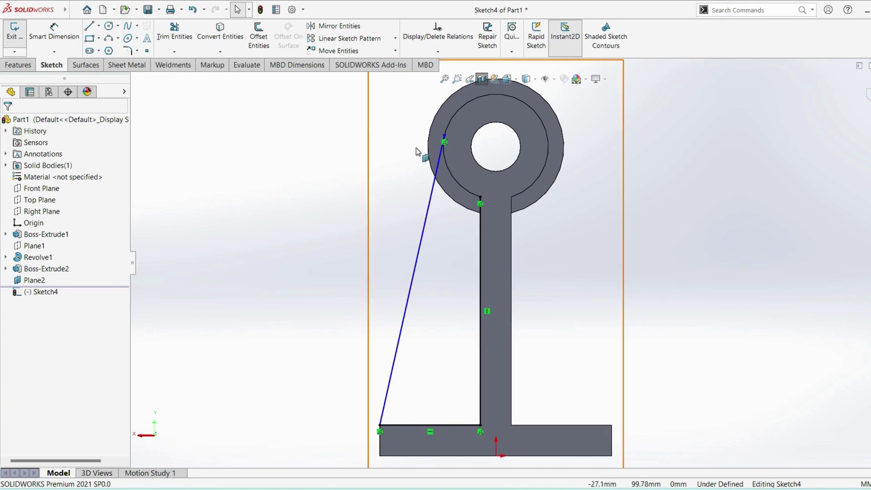
left_click(76, 37)
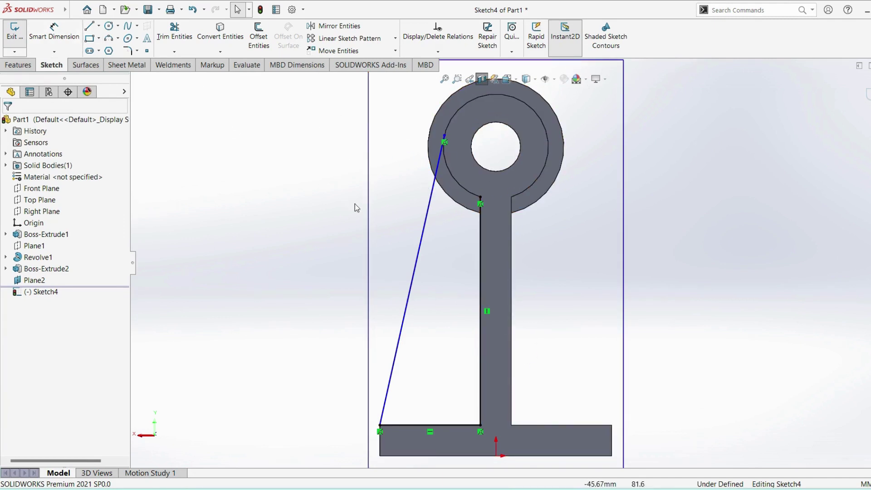
left_click(418, 269)
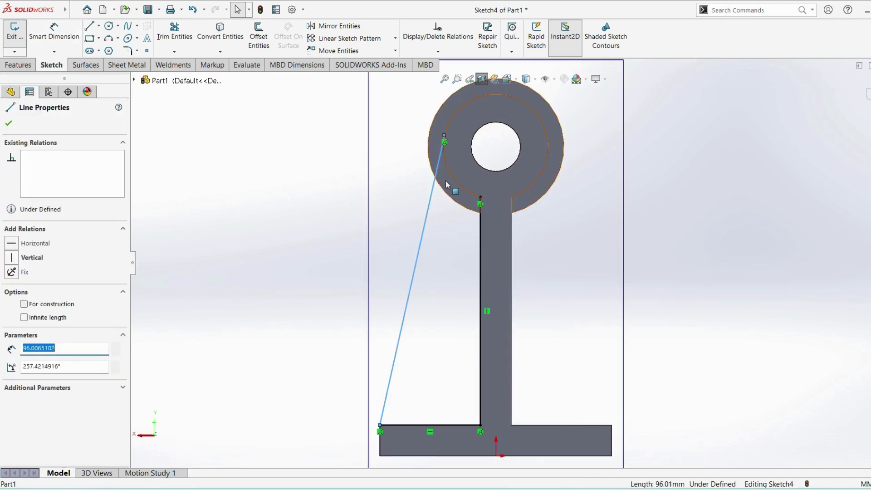
left_click(537, 178, "ctrl")
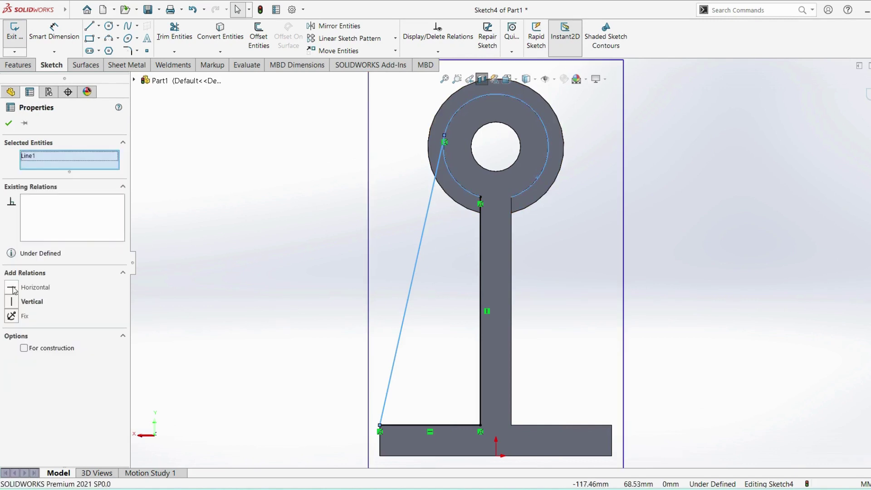
left_click(262, 315)
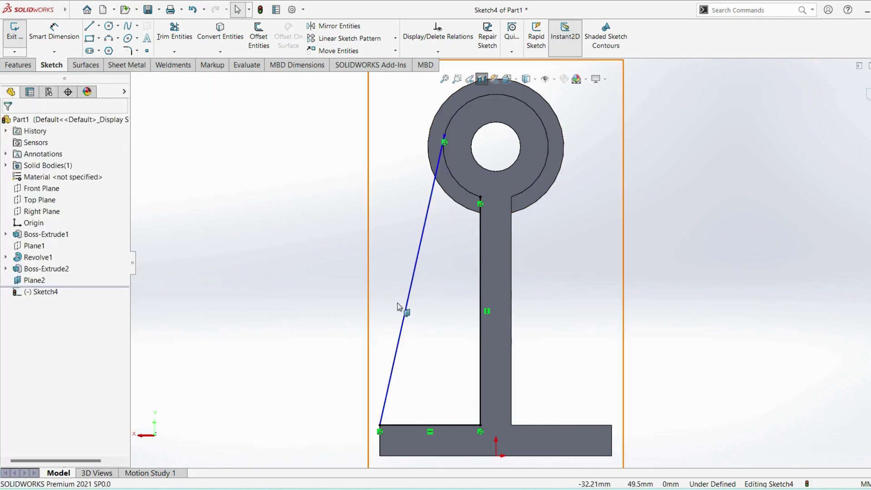
left_click(467, 193)
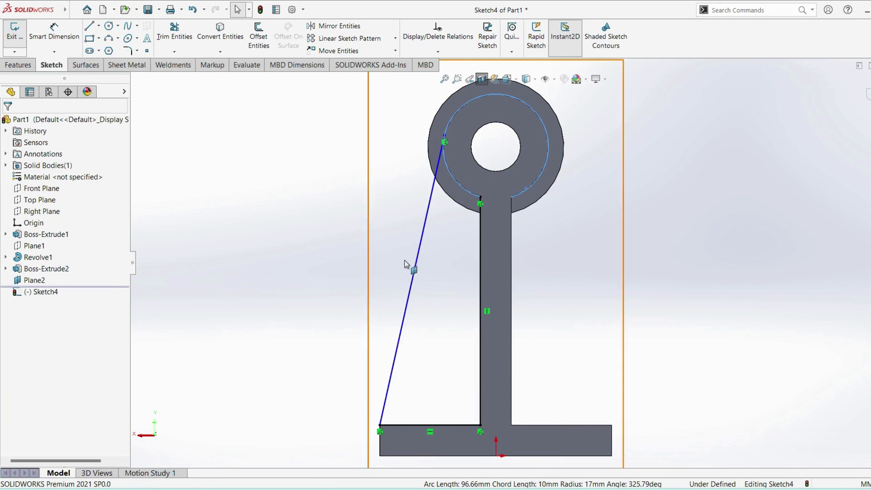
left_click(419, 264, "ctrl")
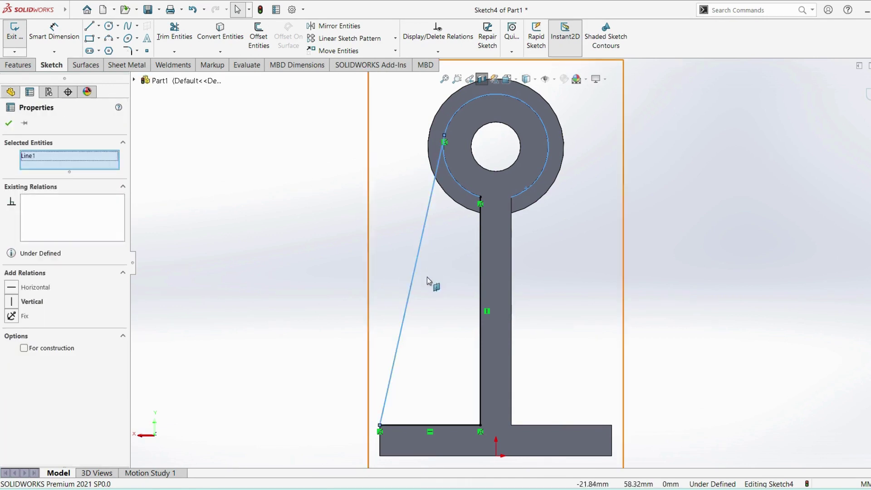
left_click(354, 339)
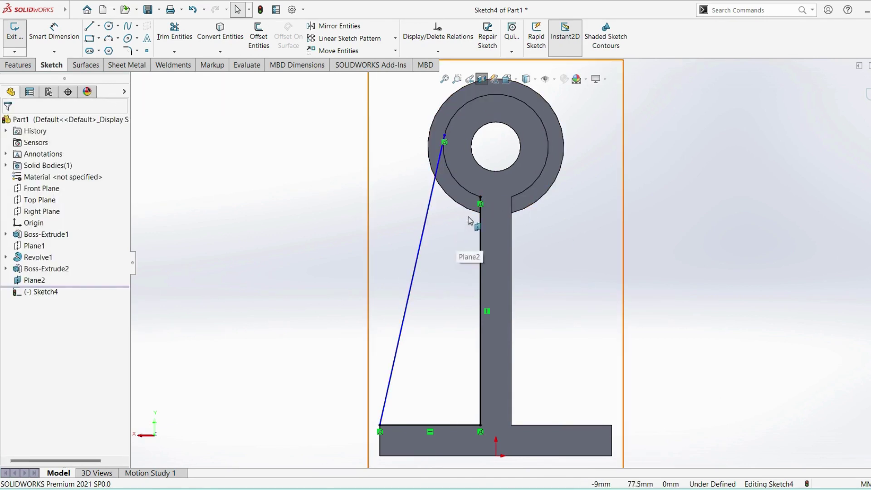
mouse_move(462, 225)
middle_mouse_down()
mouse_move(469, 251)
mouse_move(499, 261)
mouse_move(464, 254)
middle_mouse_up()
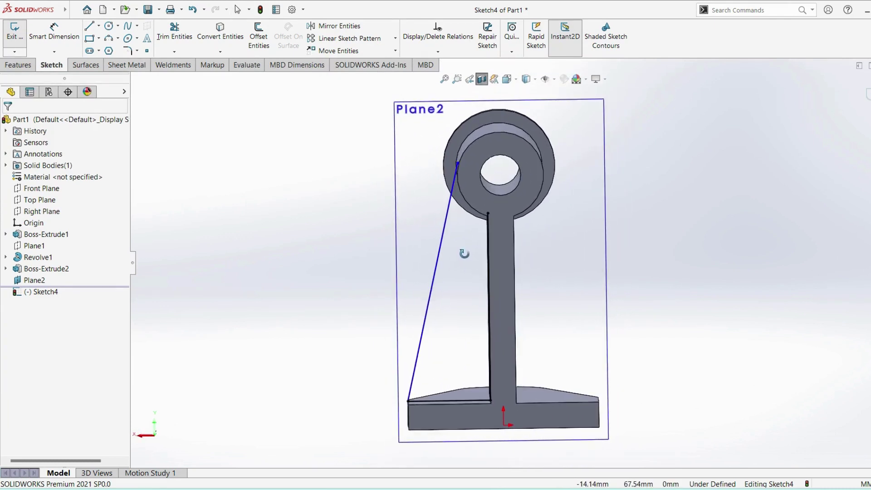
scroll(499, 354, "down", 3)
scroll(465, 364, "up", 3)
scroll(465, 364, "down", 2)
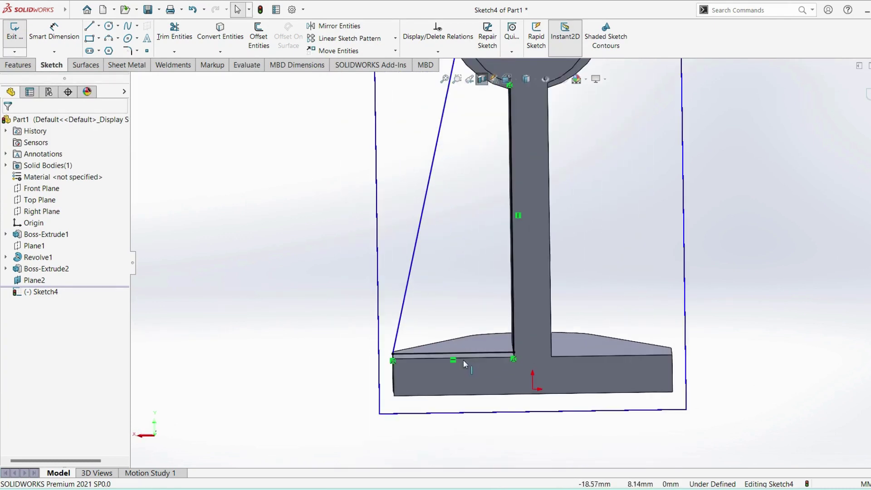
scroll(465, 364, "up", 2)
mouse_move(472, 360)
middle_mouse_down()
mouse_move(517, 385)
mouse_move(498, 372)
mouse_move(477, 377)
middle_mouse_up()
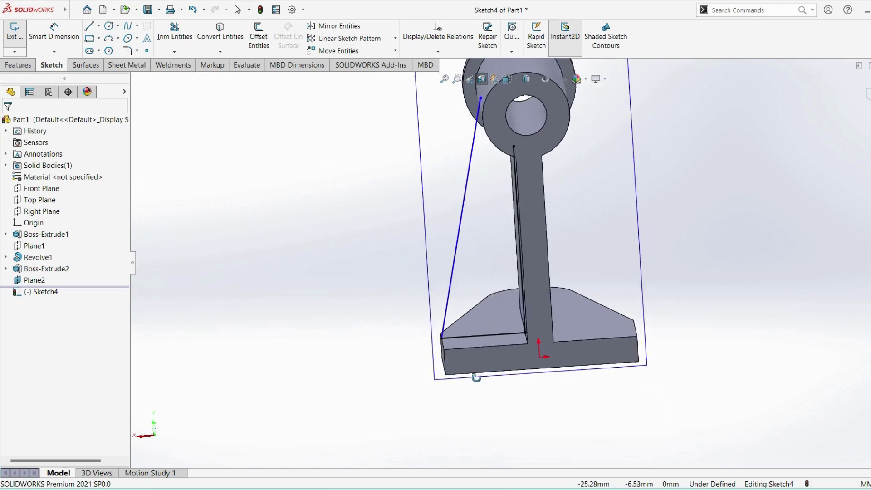
scroll(513, 178, "down", 3)
scroll(519, 121, "up", 4)
scroll(510, 174, "down", 3)
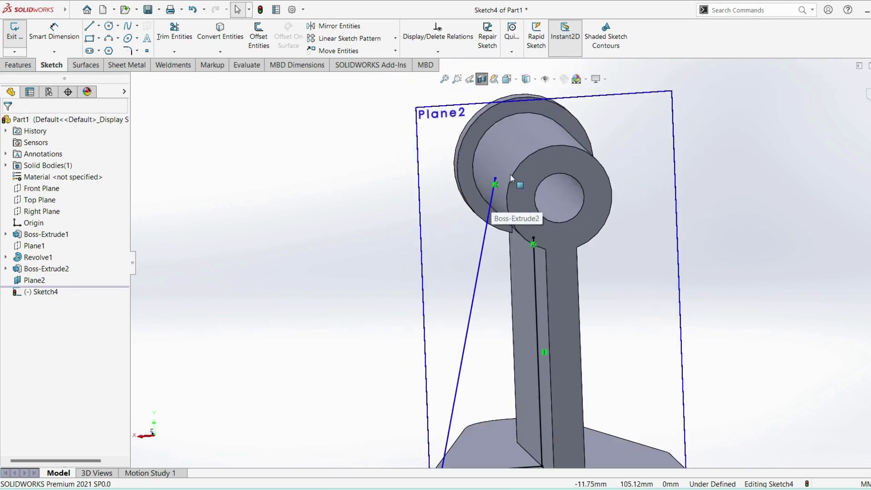
left_click(491, 190)
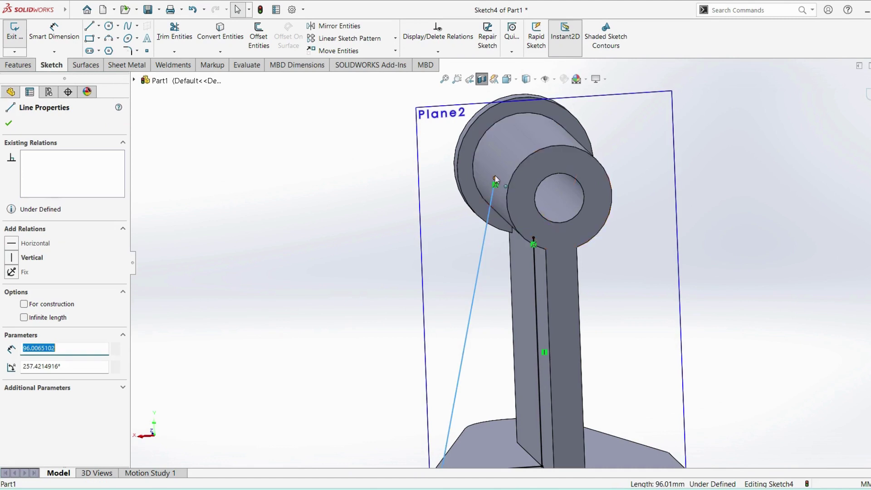
left_click(510, 162, "ctrl")
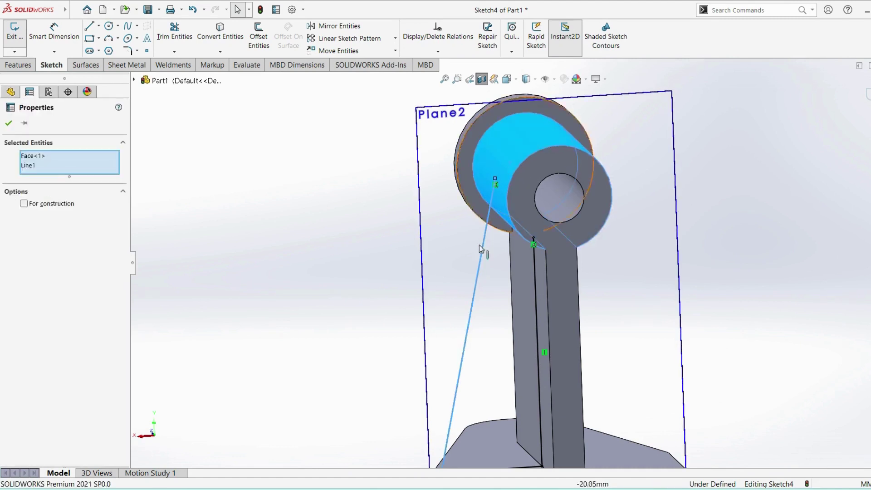
left_click(374, 287)
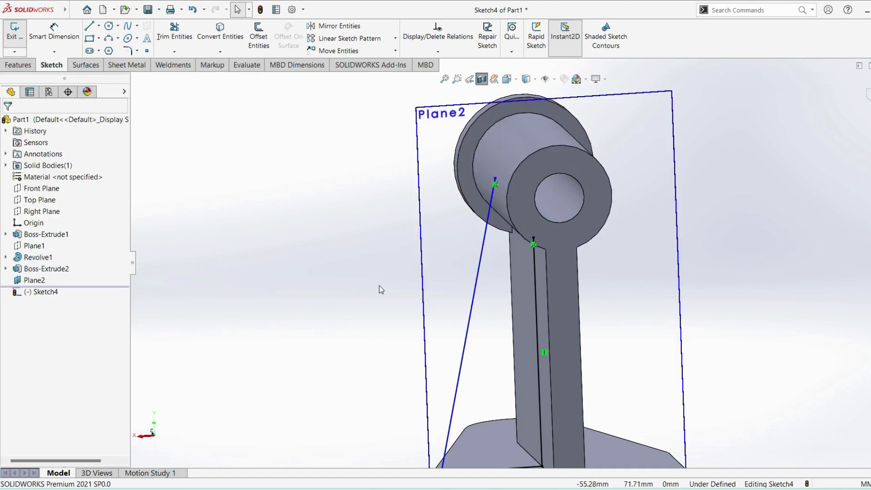
left_click(488, 201)
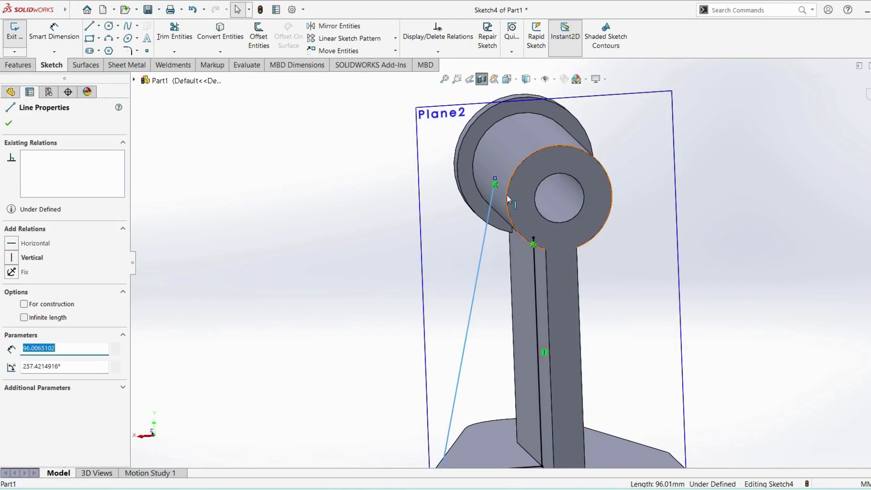
left_click(517, 166, "ctrl")
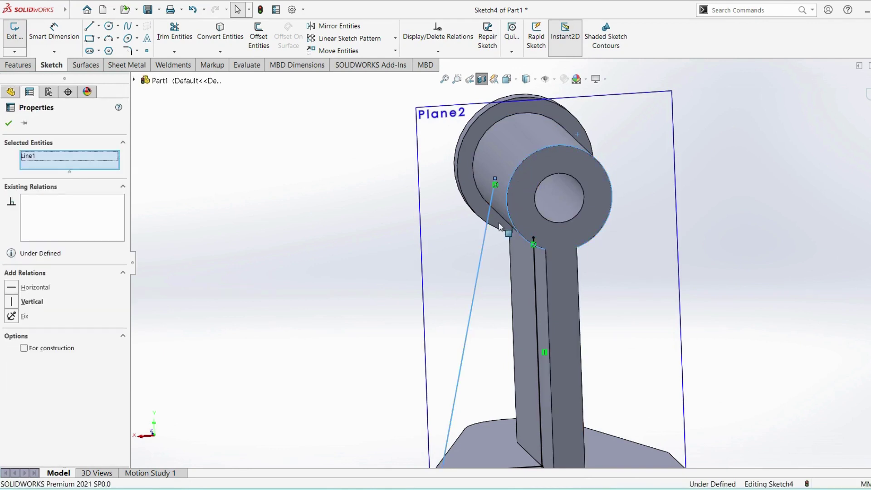
left_click(482, 268)
scroll(479, 271, "up", 3)
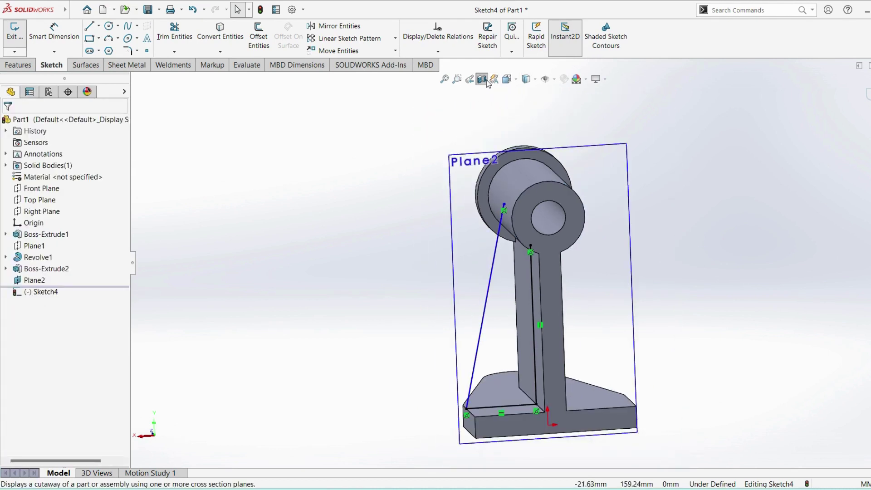
- Switch to Isometric, then back to Normal To for a straight-on view of the Plane2 sketch
left_click(507, 79)
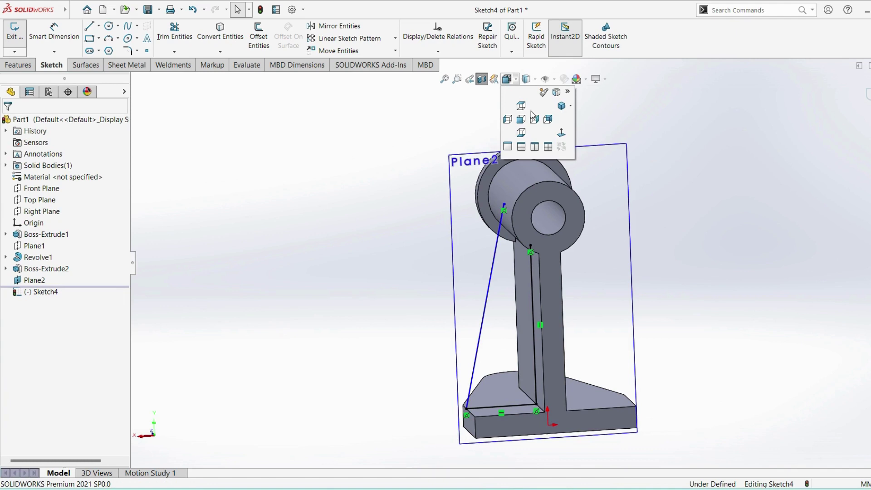
left_click(561, 107)
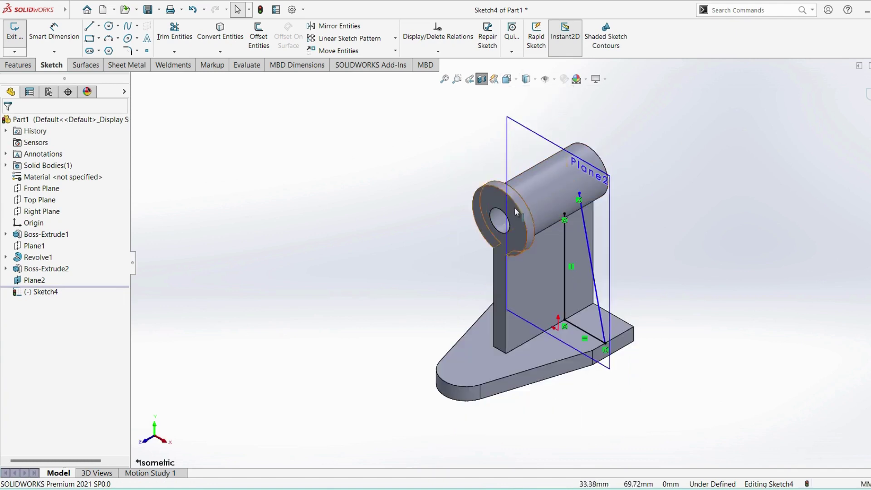
left_click(506, 80)
left_click(561, 132)
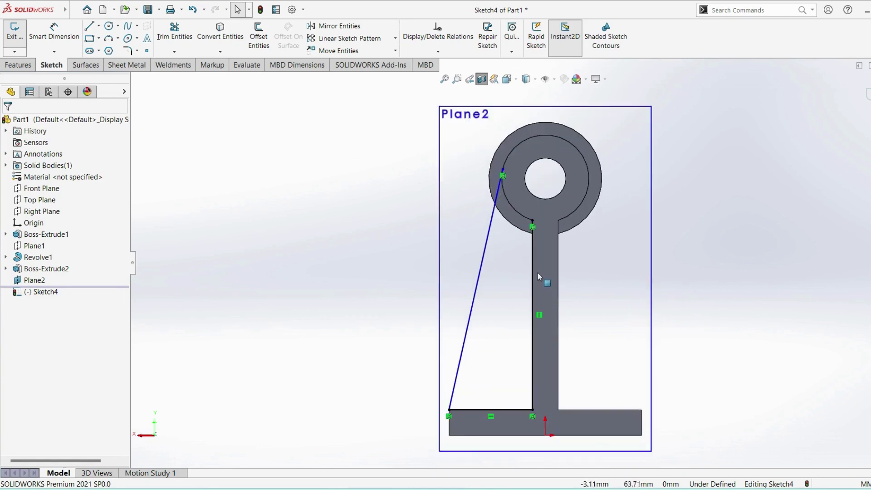
scroll(536, 270, "up", 2)
scroll(536, 268, "down", 1)
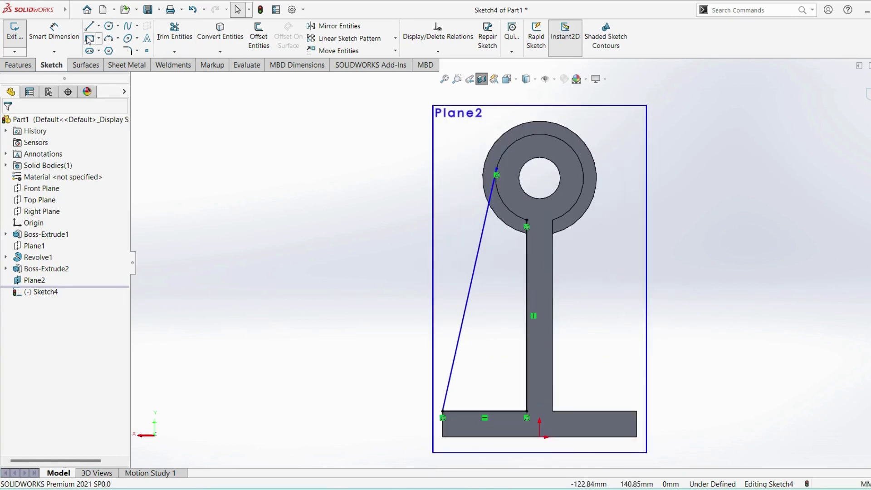
- Draw a radius 17 circle centred on the bushing hole centre
left_click(108, 27)
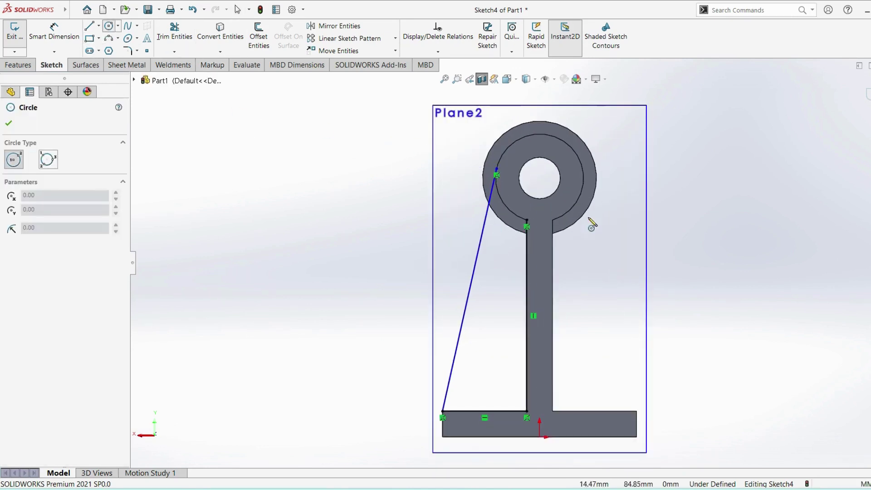
left_click(539, 178)
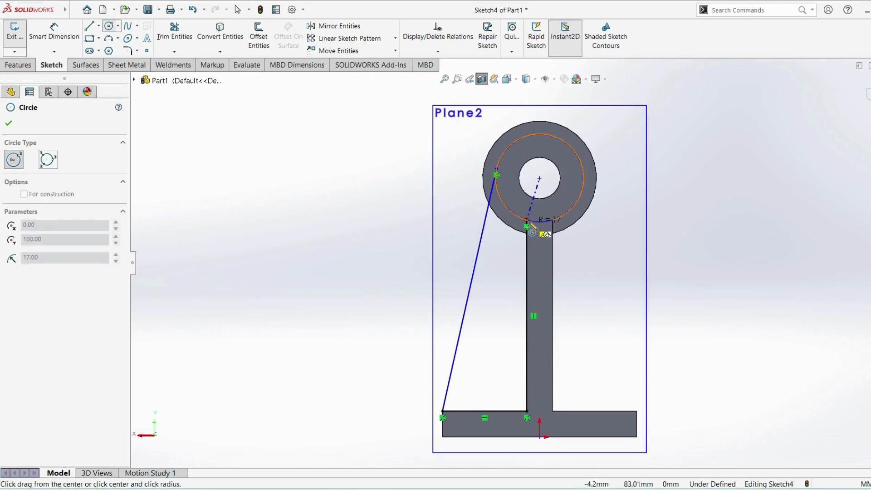
left_click(527, 221)
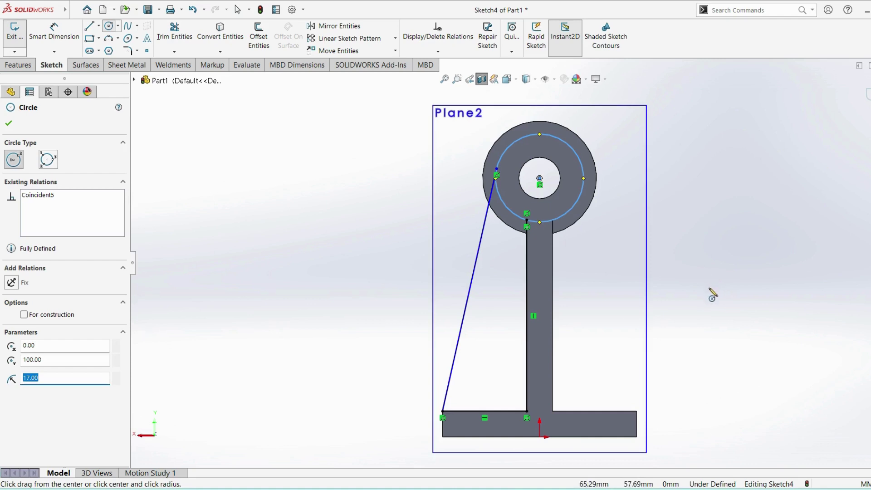
key("Escape")
scroll(502, 147, "down", 2)
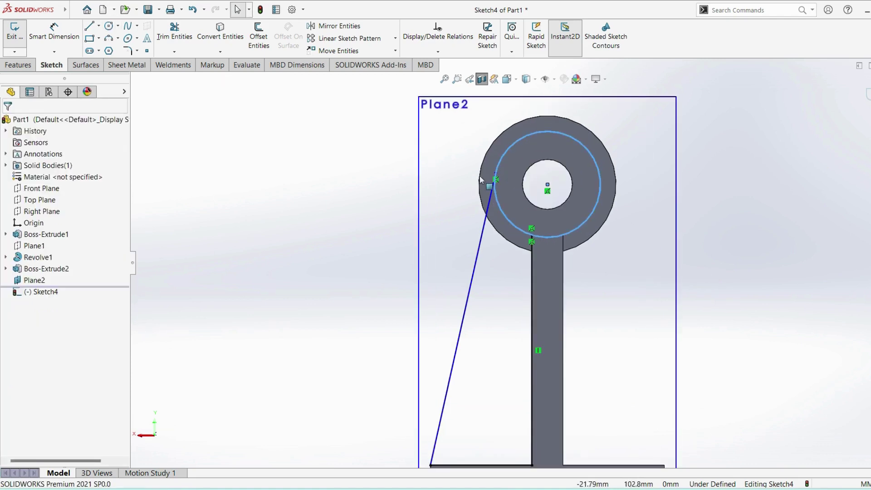
- Make the slanted rib line tangent to the R17 circle
left_click(502, 210)
left_click(481, 238, "ctrl")
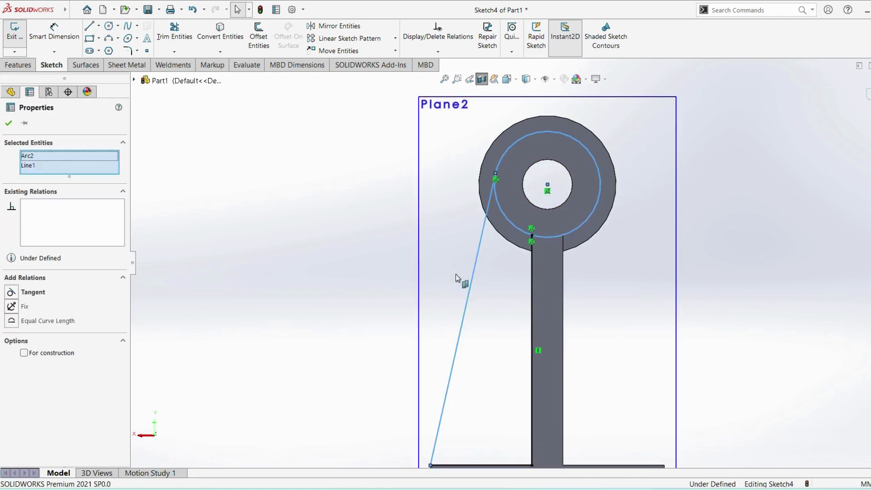
left_click(11, 294)
left_click(354, 275)
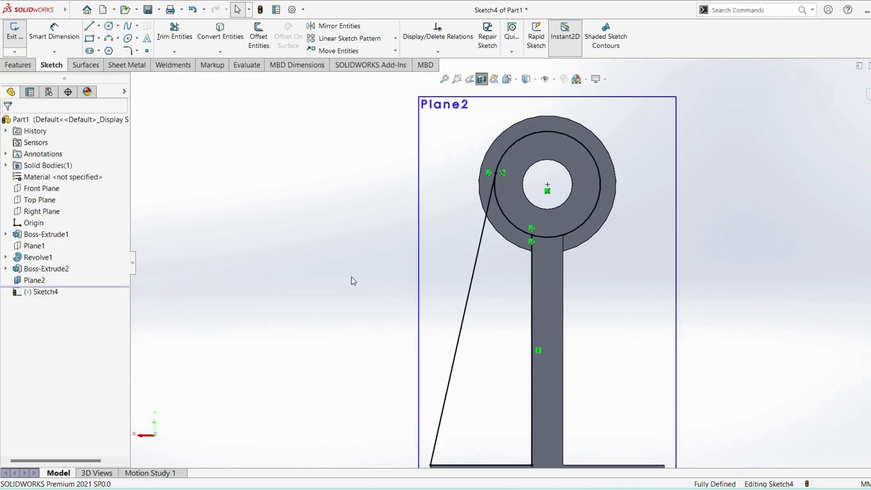
scroll(560, 354, "up", 1)
scroll(551, 458, "down", 1)
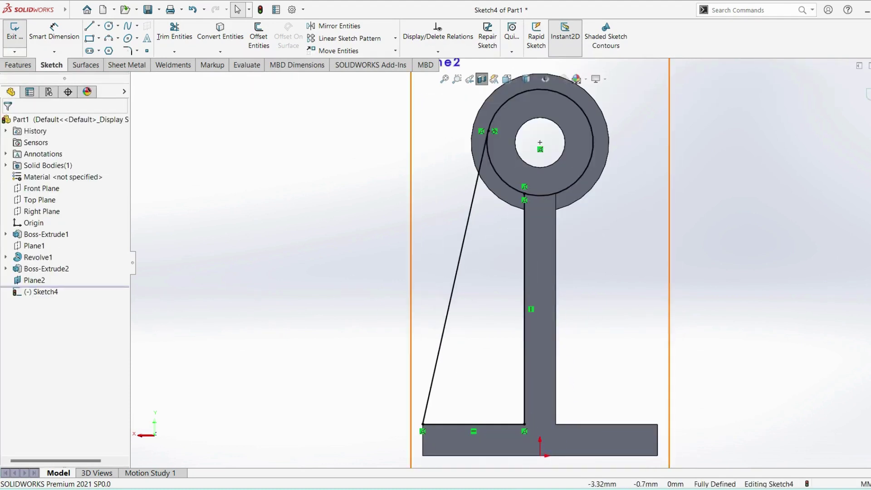
left_click(98, 26)
- Draw a vertical centerline from the origin up the stem, then select the three rib lines
left_click(113, 49)
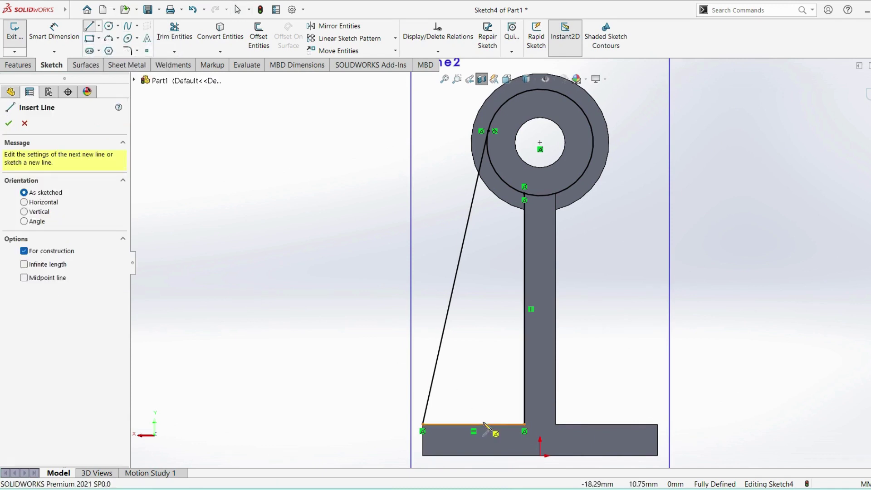
left_click(540, 455)
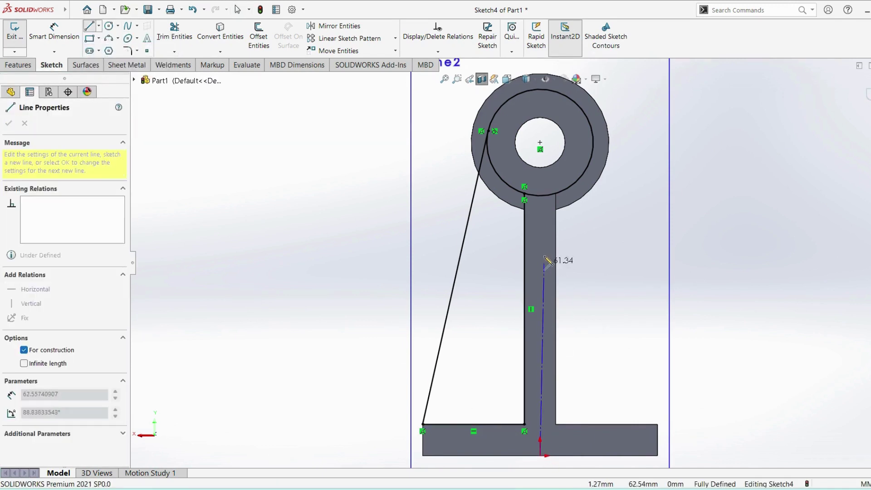
left_click(540, 213)
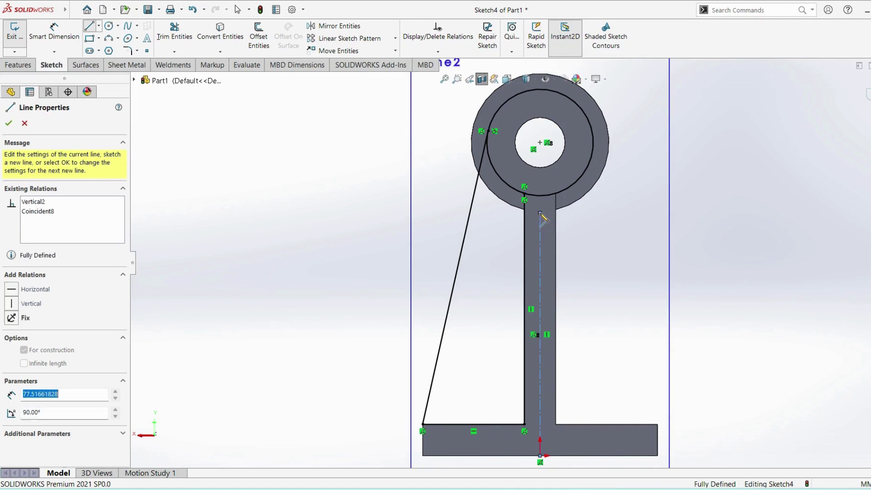
right_click(611, 245)
left_click(641, 254)
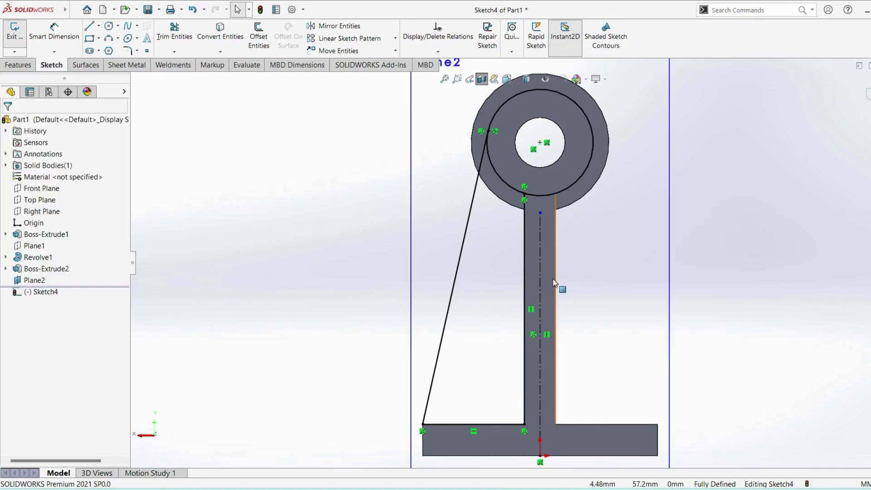
left_click(488, 424)
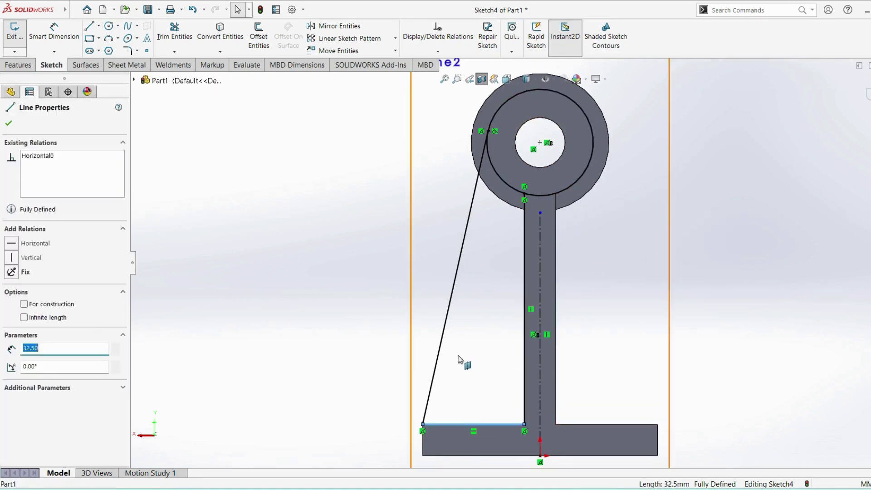
left_click(441, 346, "ctrl")
left_click(522, 345, "ctrl")
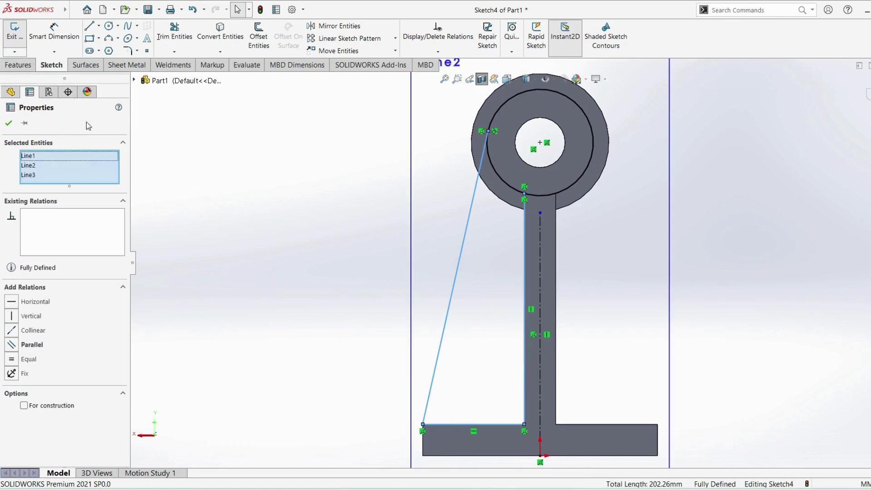
- Mirror the three rib lines about the vertical centerline to the right side
left_click(336, 26)
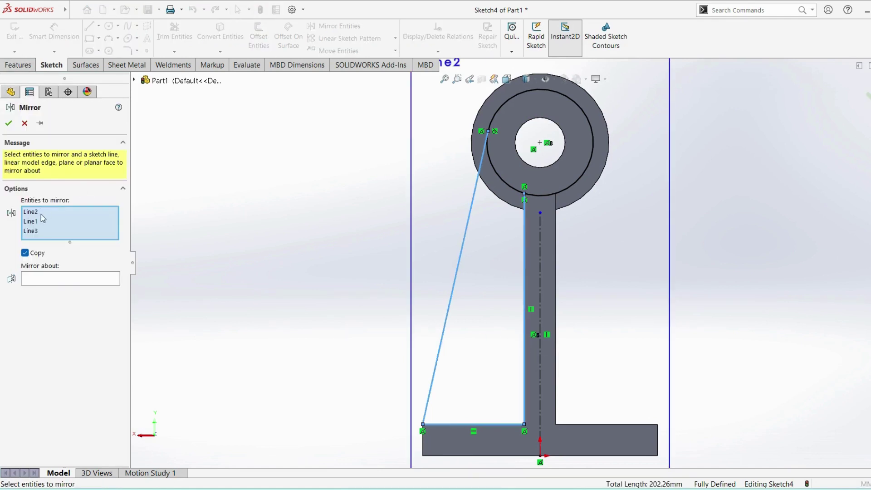
left_click(61, 281)
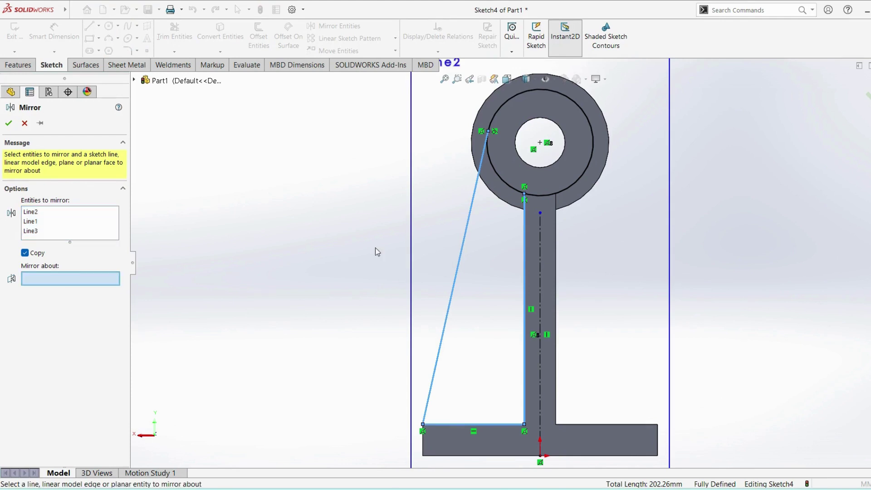
left_click(540, 271)
left_click(9, 125)
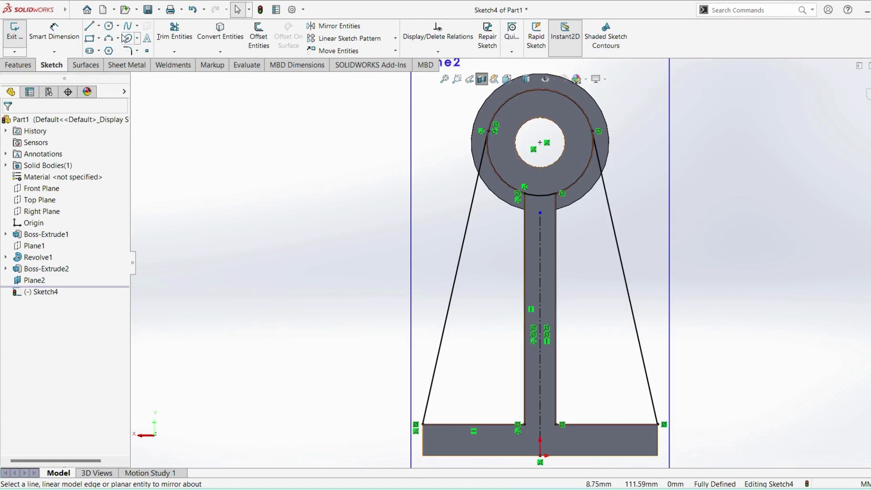
- Trim the arc segment between the stem lines and exit Sketch4
left_click(192, 36)
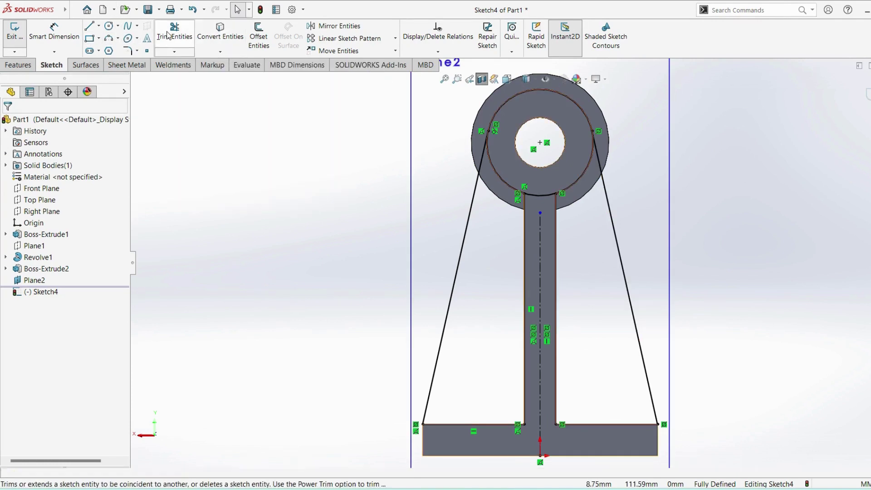
left_click(543, 194)
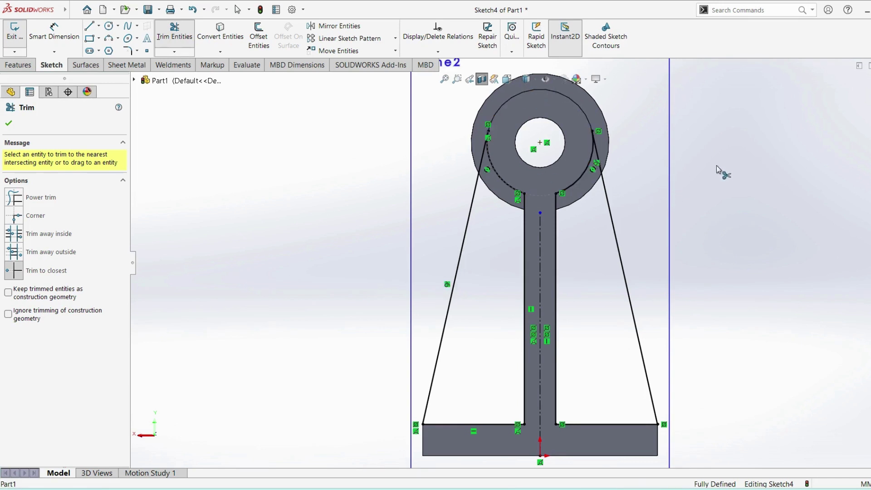
key("Escape")
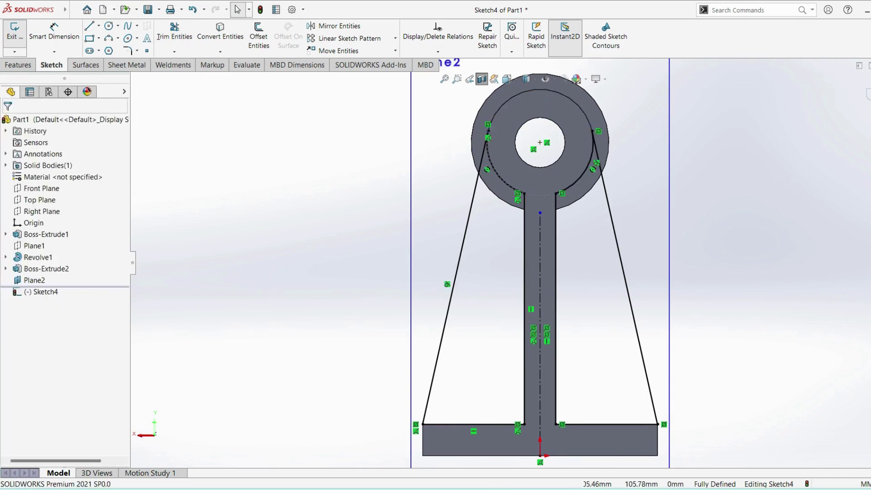
left_click(867, 94)
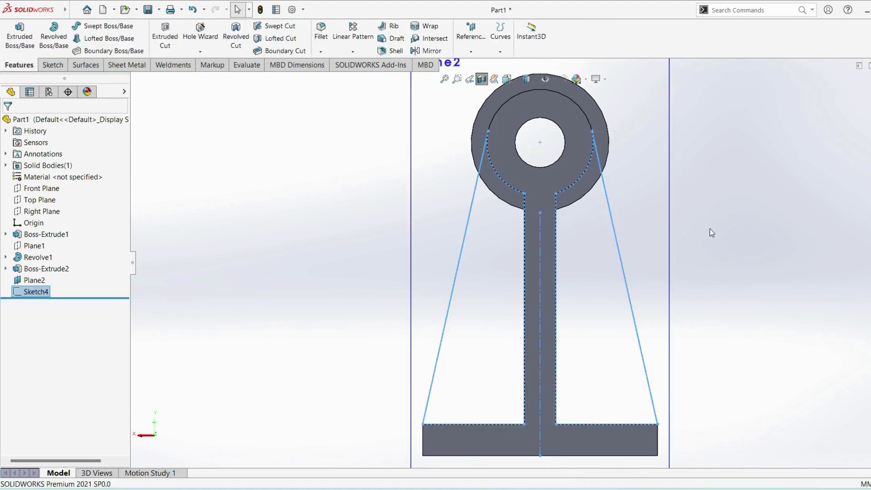
- Extrude the rib sketch 10 mm blind, reversed to the opposite side of Plane2
mouse_move(710, 230)
middle_mouse_down()
mouse_move(699, 245)
mouse_move(659, 248)
mouse_move(668, 263)
middle_mouse_up()
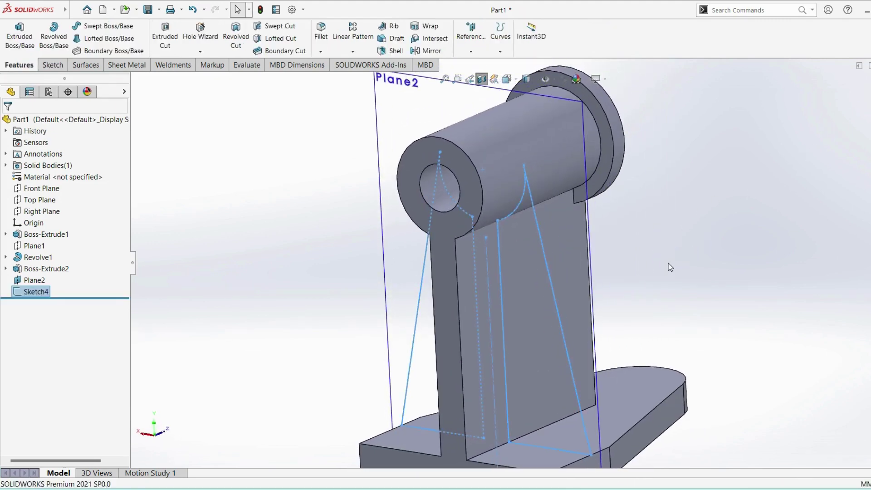
scroll(660, 249, "up", 3)
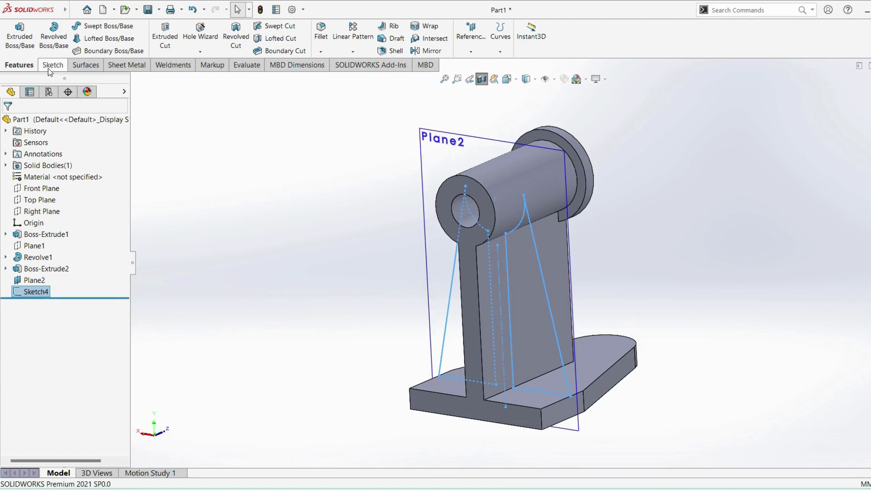
left_click(29, 48)
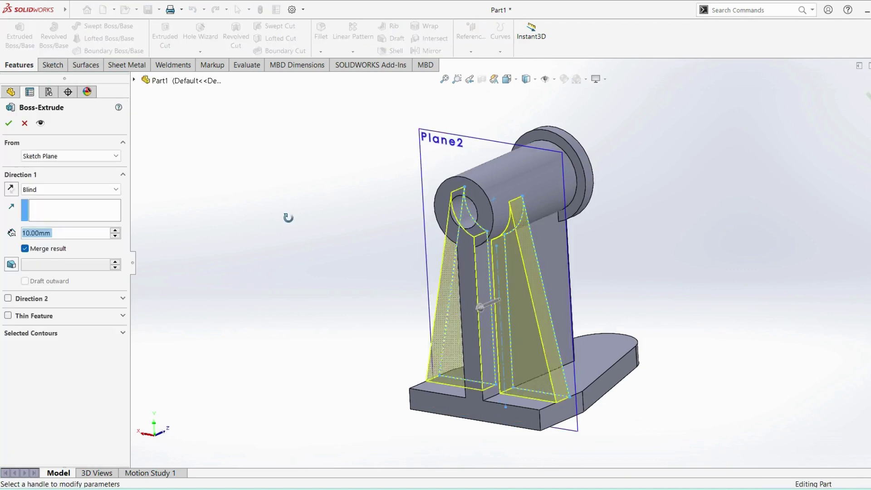
middle_click_drag(287, 225, 257, 267)
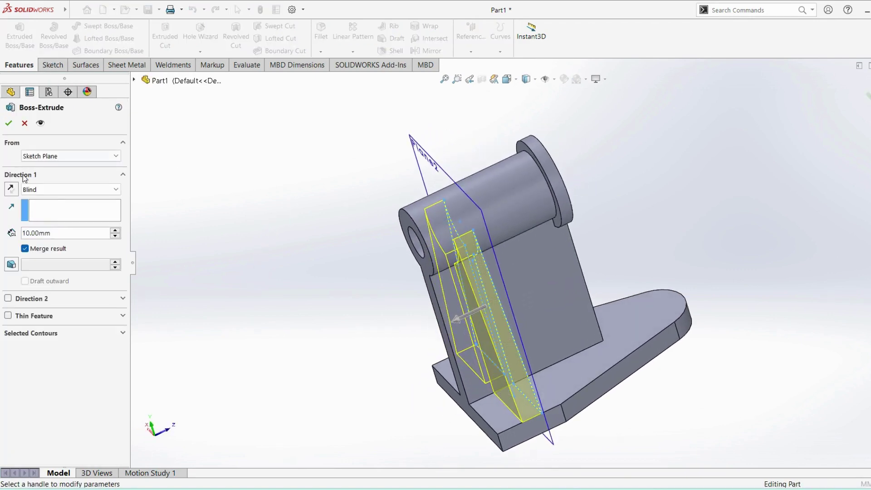
left_click(11, 189)
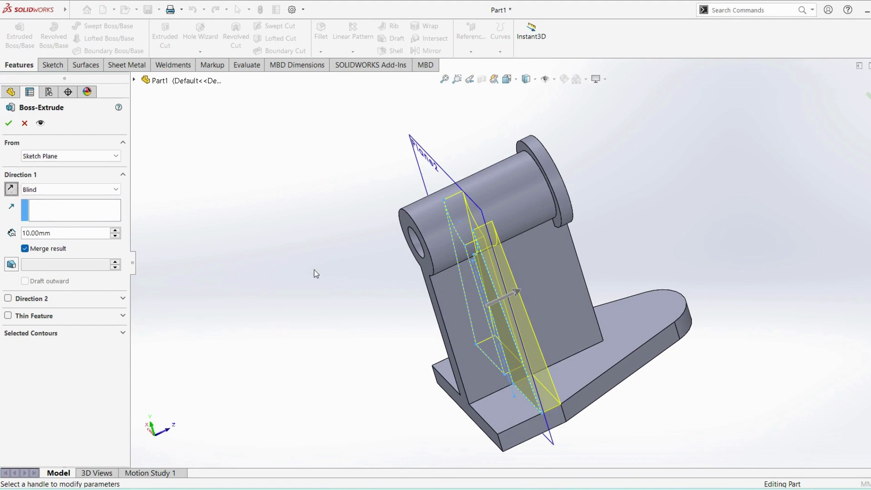
left_click(8, 123)
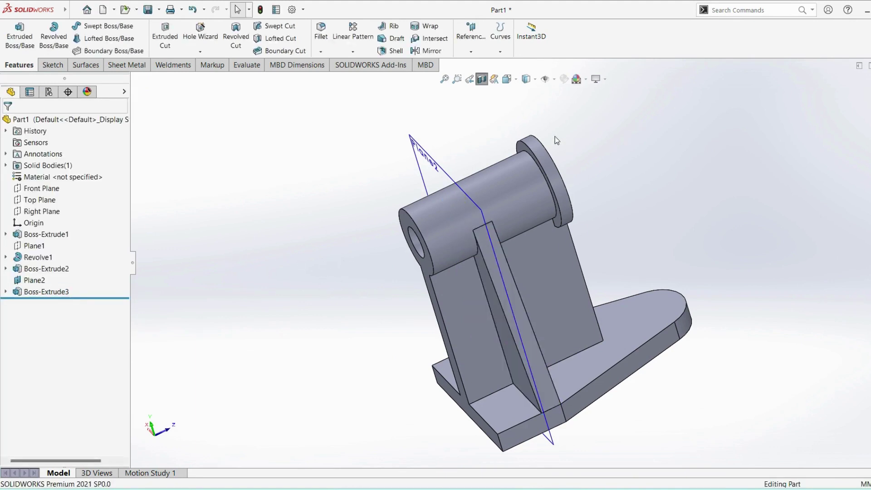
- Hide Plane2, turn off the section view, show Isometric, and bring up the sk 1.JPG drawing
left_click(35, 280)
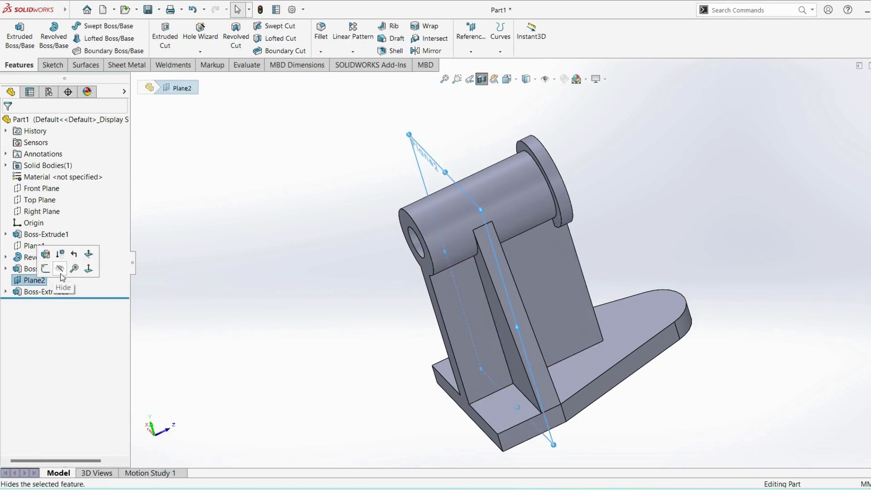
key("Escape")
left_click(484, 81)
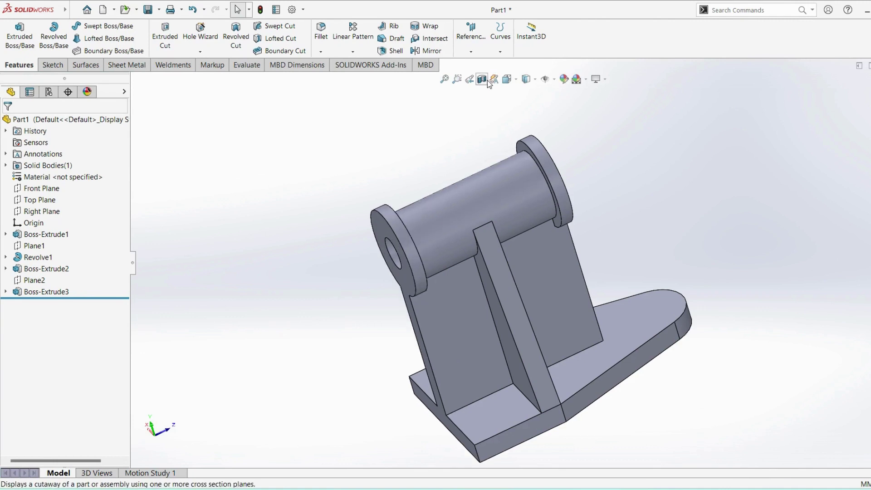
left_click(506, 80)
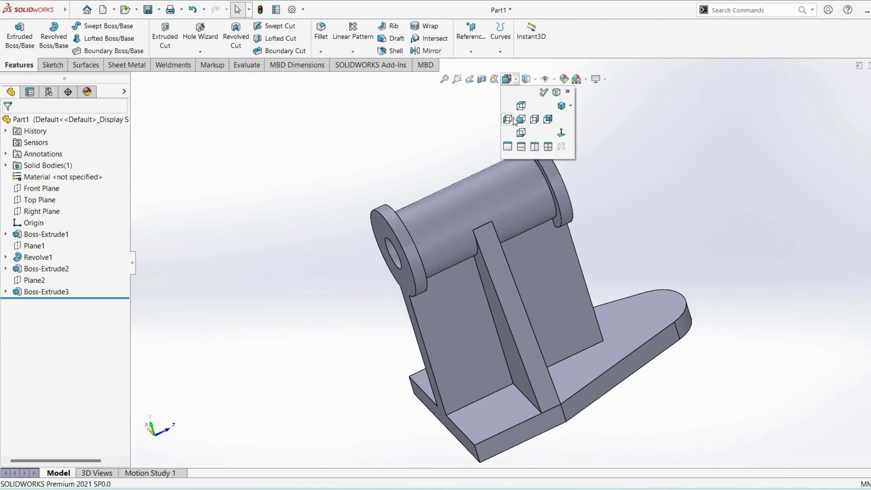
left_click(561, 106)
scroll(655, 257, "down", 2)
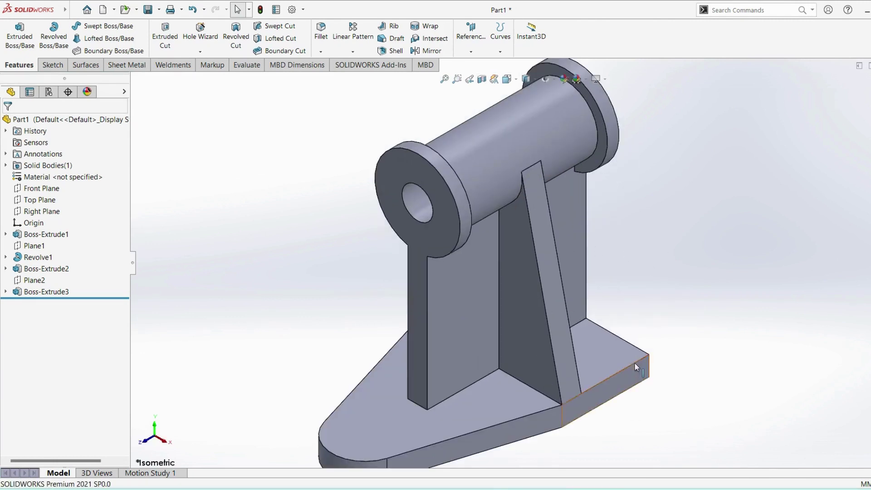
scroll(635, 367, "up", 2)
scroll(568, 366, "up", 2)
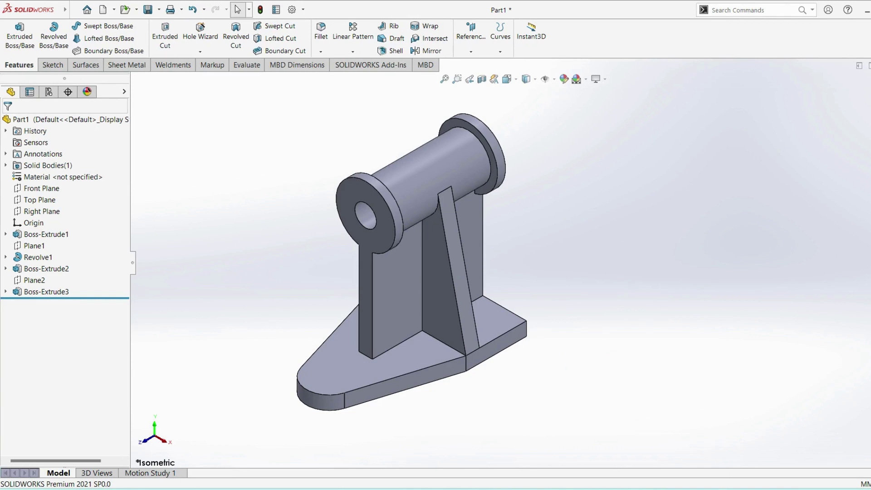
key("alt+Tab")
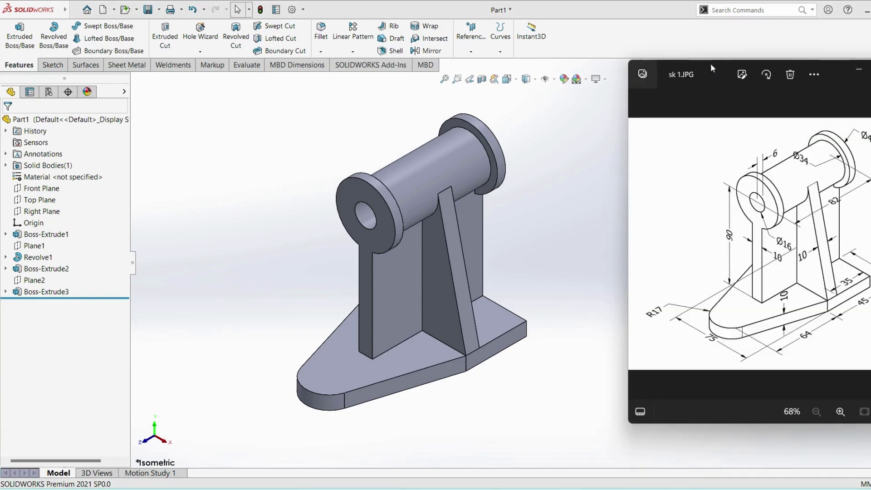
- Move the sk 1.JPG Photos window left so the whole dimensioned drawing shows beside the bracket model
left_click_drag(723, 70, 670, 83)
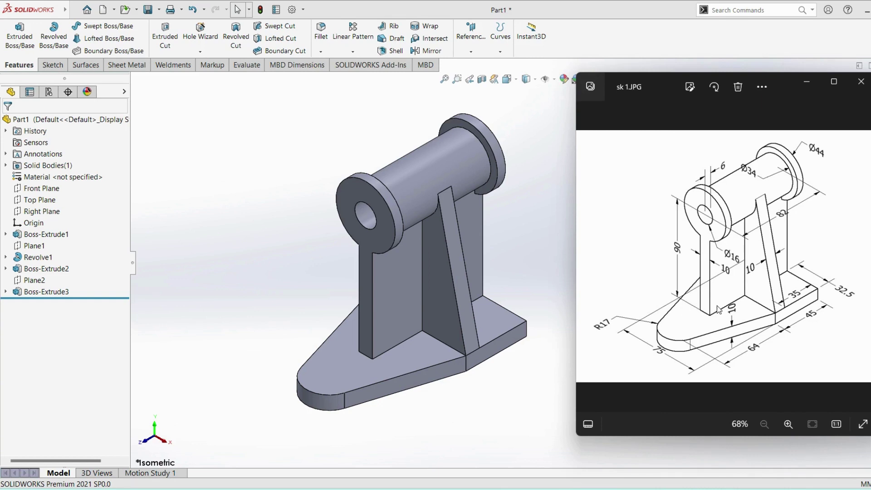
left_click(524, 253)
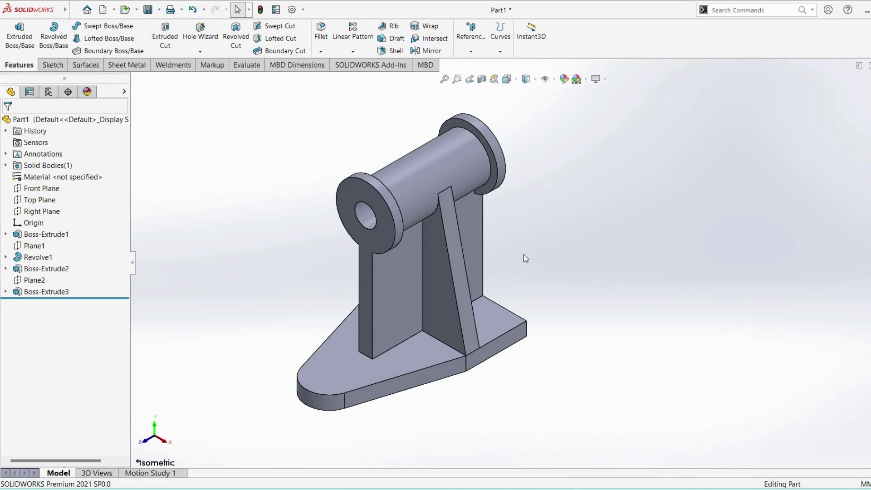
key("alt+Tab")
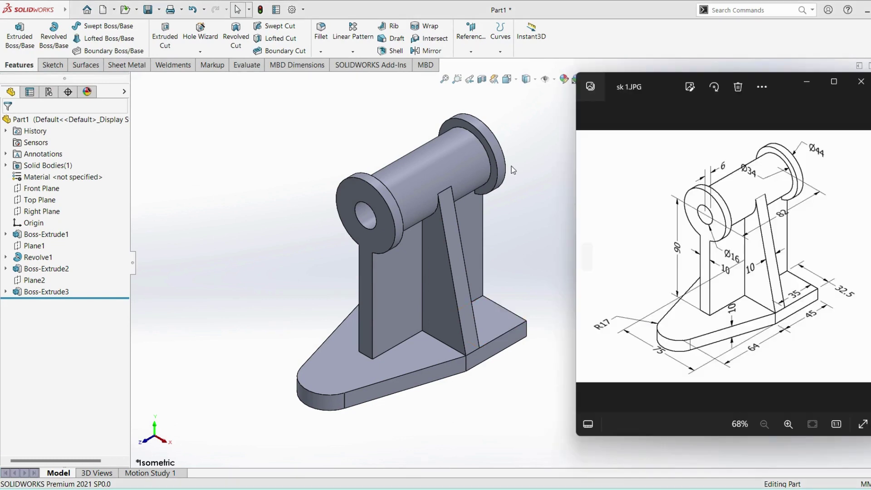
- Apply the Metal > Steel > polished steel appearance to the whole bracket part
left_click(528, 234)
left_click(868, 165)
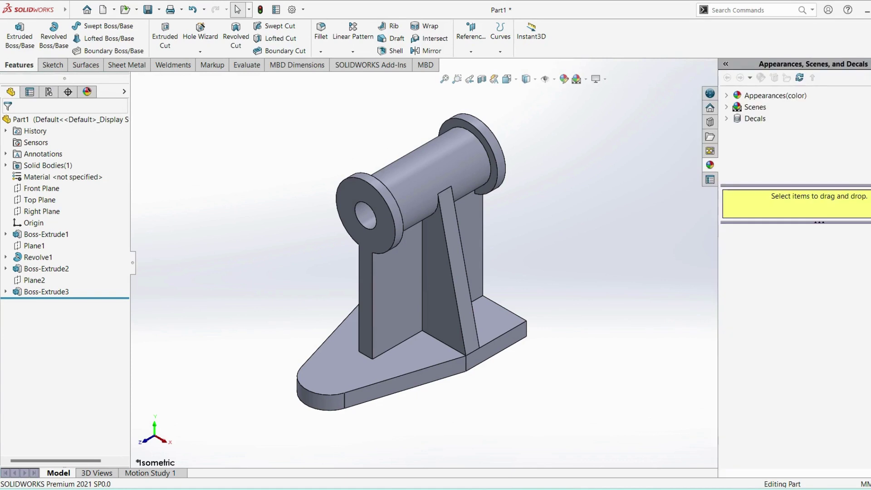
left_click(726, 95)
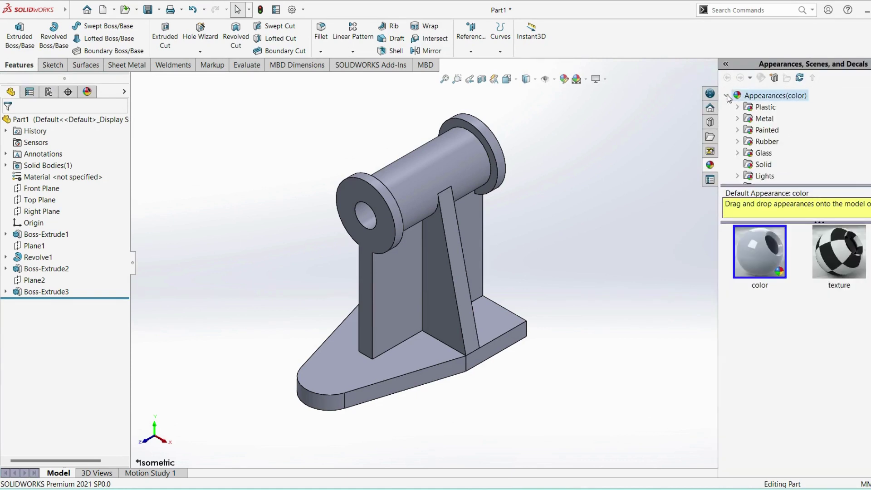
left_click(739, 118)
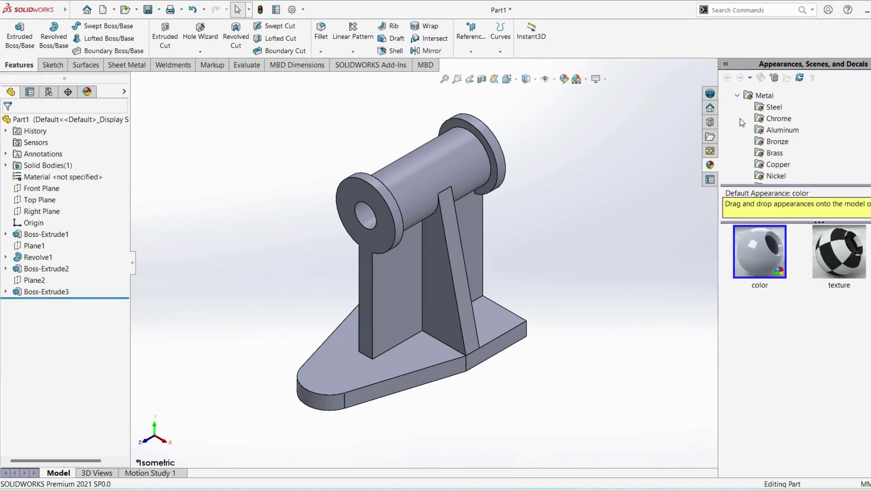
left_click(772, 108)
double_click(757, 262)
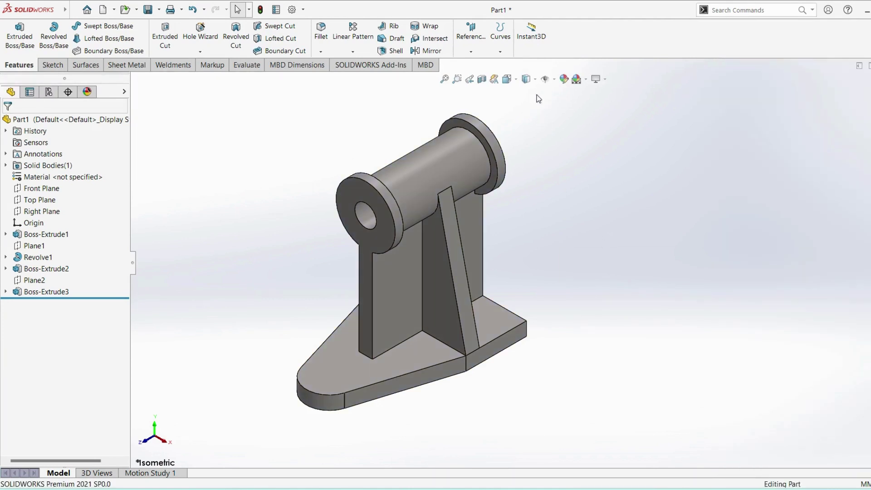
- Edit the part's appearance colour, trying red, pink and green before settling on light peach
left_click(564, 79)
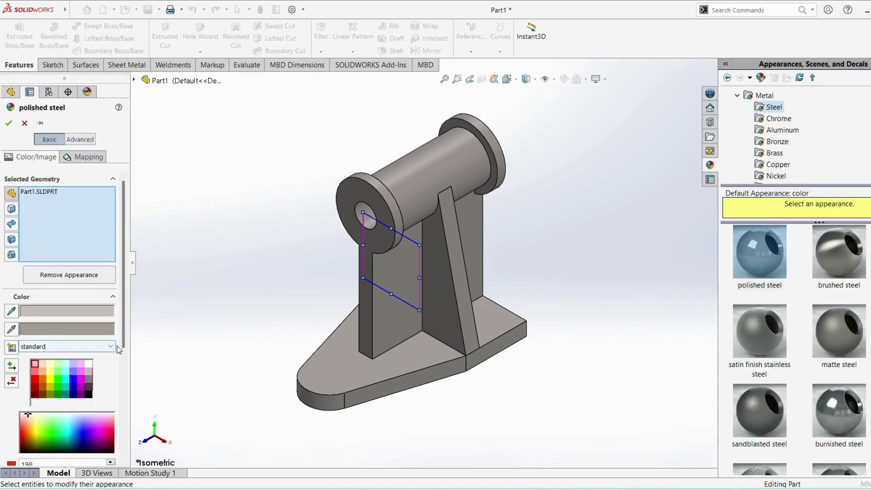
left_click(38, 372)
left_click(39, 379)
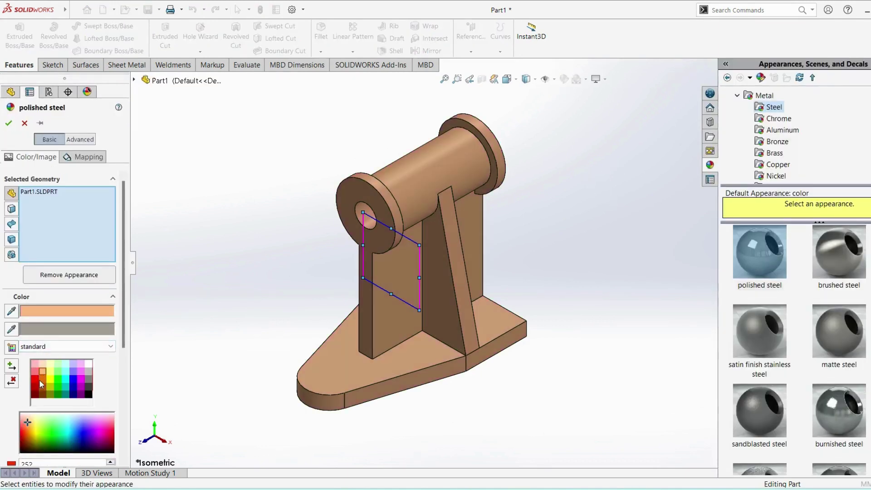
left_click(40, 377)
left_click(35, 367)
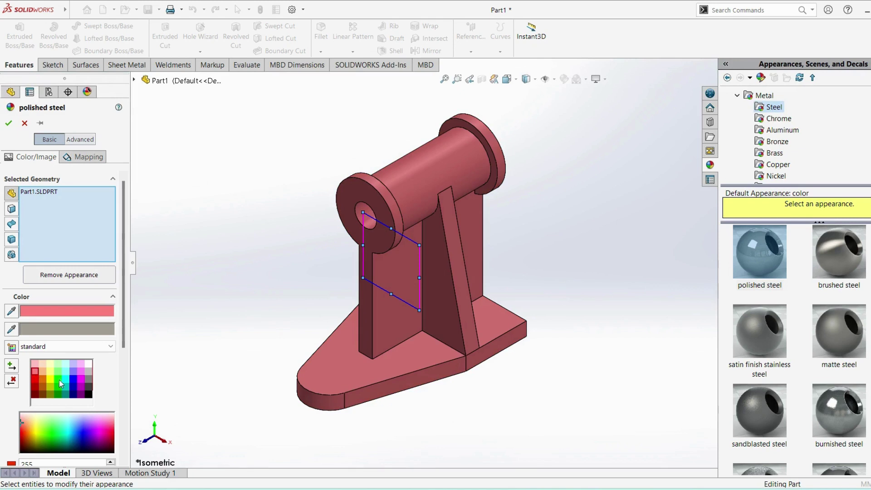
left_click(57, 371)
left_click(57, 371)
left_click(42, 363)
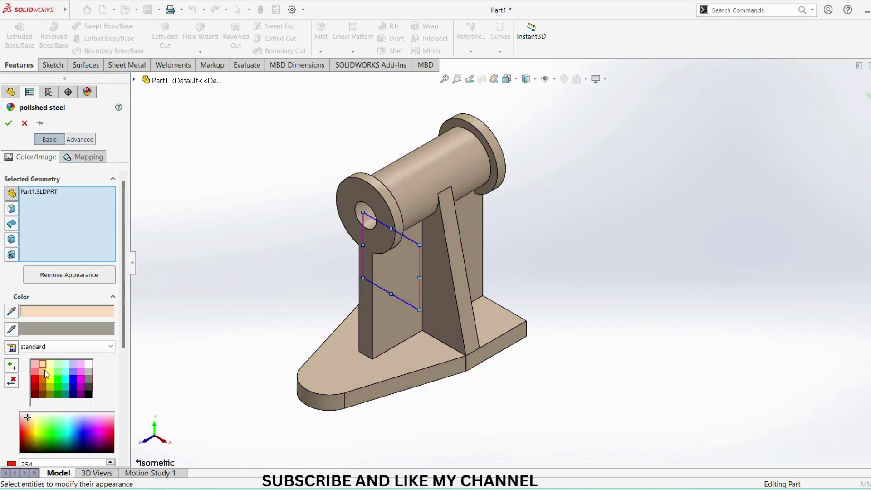